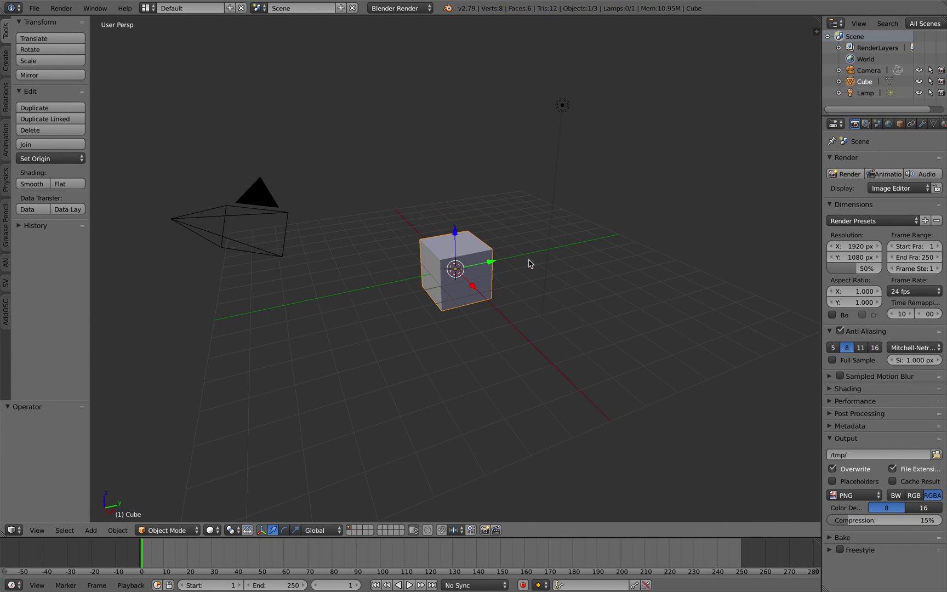
Switch to MagicaVoxel and examine the colourful voxel text model from several angles
{"action": "middle_click_drag", "start_coordinate": [513, 273], "coordinate": [532, 274]}
{"action": "key", "text": "ctrl+Right"}
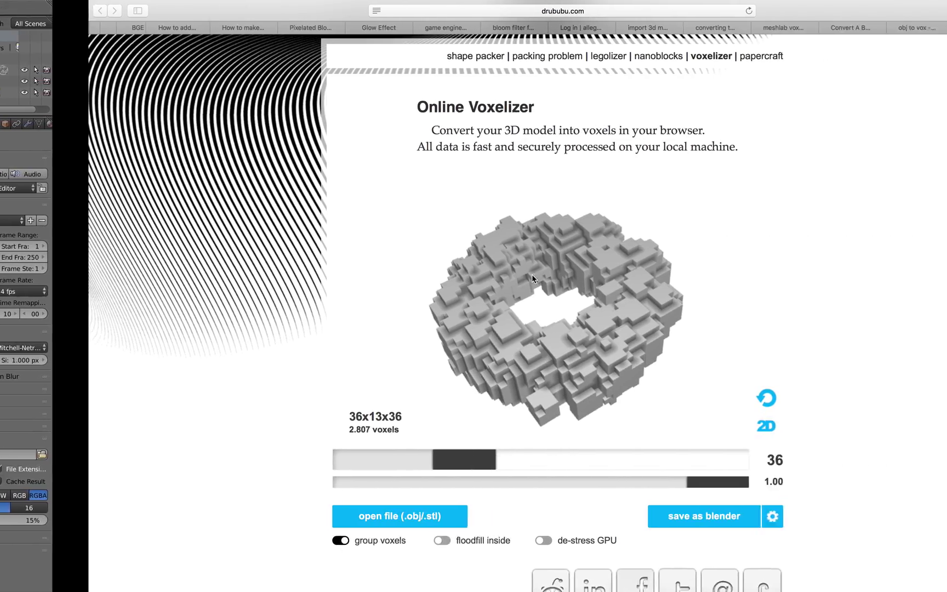
{"action": "key", "text": "ctrl+Right"}
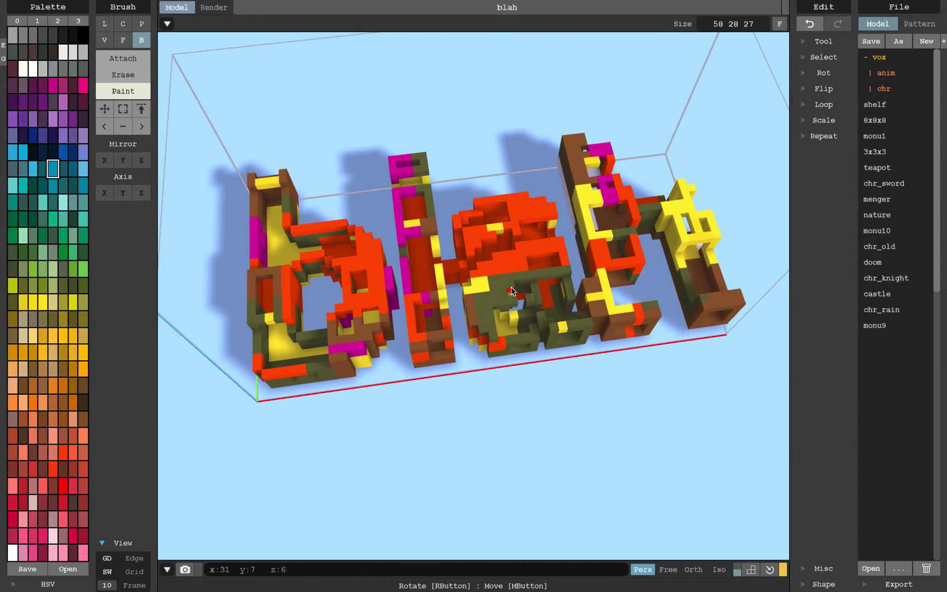
{"action": "right_click_drag", "start_coordinate": [513, 291], "coordinate": [516, 269]}
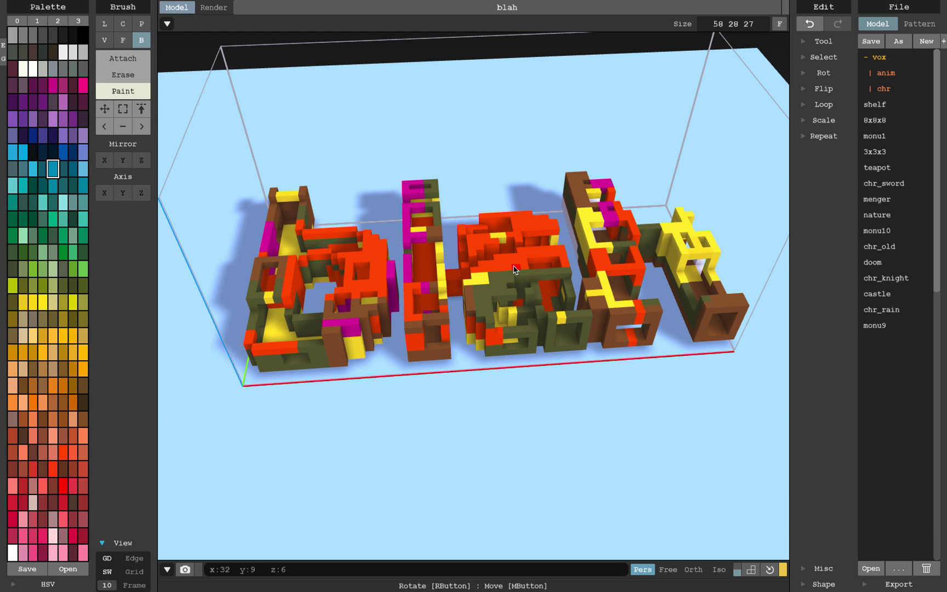
{"action": "right_click_drag", "start_coordinate": [480, 272], "coordinate": [542, 259]}
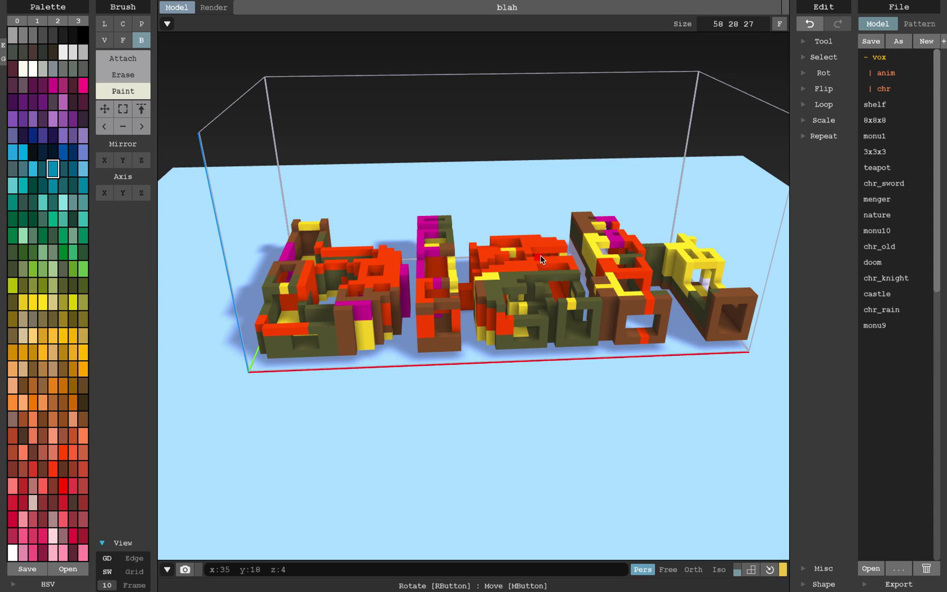
{"action": "mouse_move", "coordinate": [548, 258]}
{"action": "right_mouse_down"}
{"action": "mouse_move", "coordinate": [526, 262]}
{"action": "mouse_move", "coordinate": [553, 252]}
{"action": "right_mouse_up"}
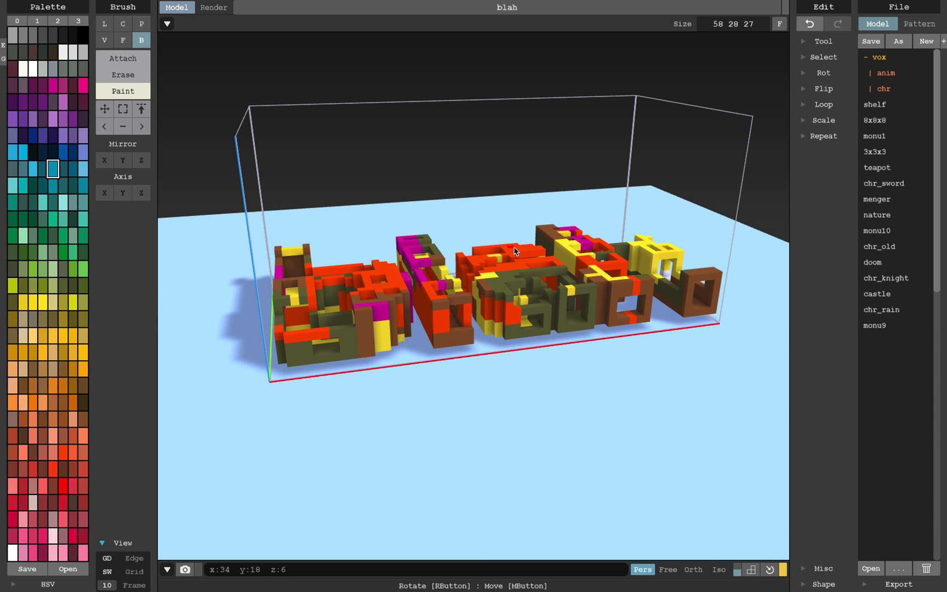
Switch to the Online Voxelizer page in the browser and examine its torus preview and the listed input and output formats
{"action": "key", "text": "ctrl+Left"}
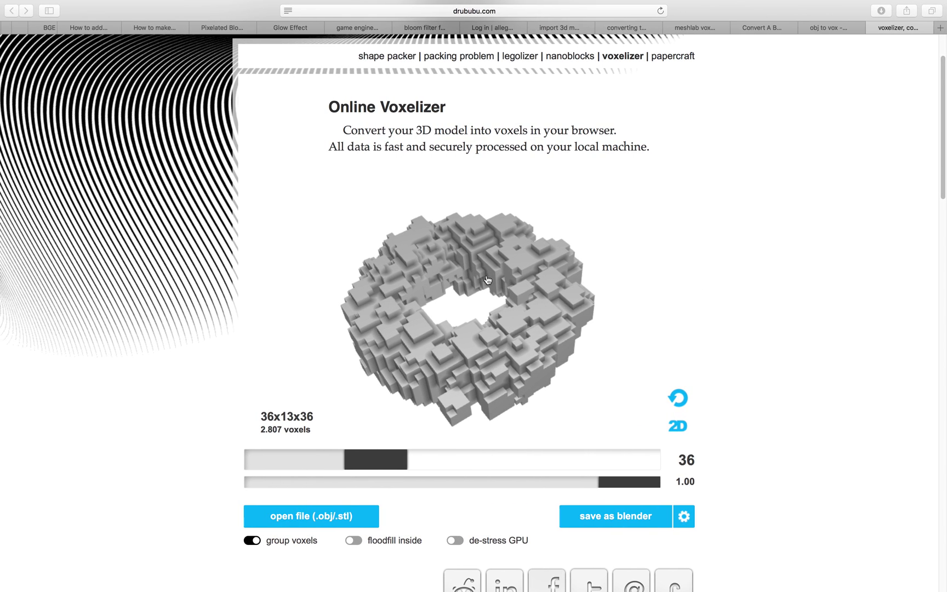
{"action": "right_click", "coordinate": [460, 297]}
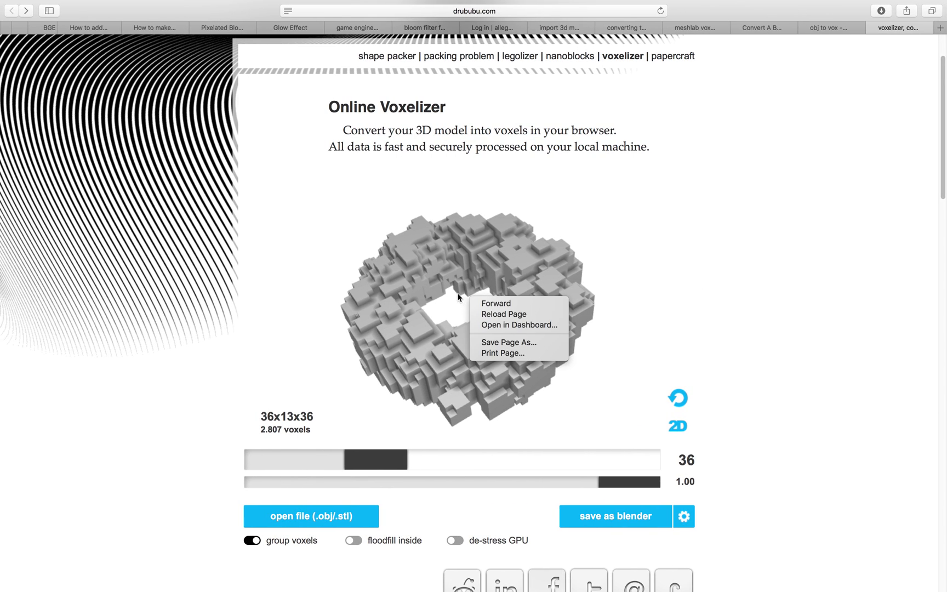
{"action": "left_click", "coordinate": [470, 251]}
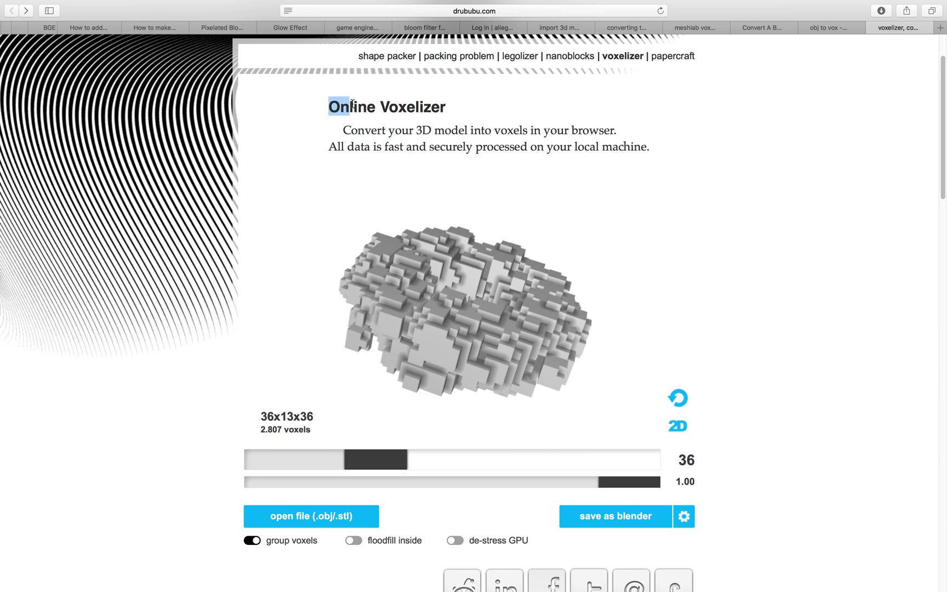
{"action": "left_click_drag", "start_coordinate": [349, 104], "coordinate": [442, 104]}
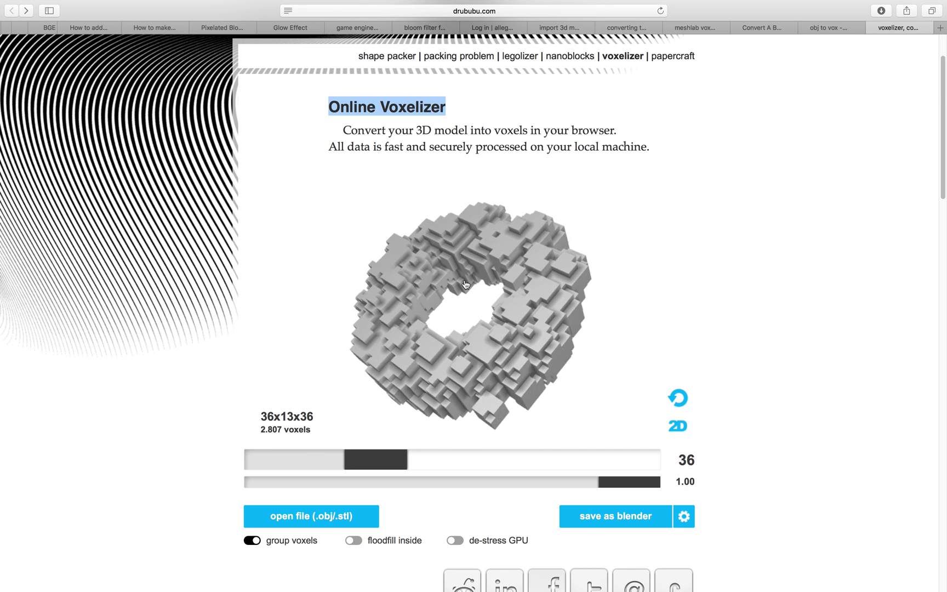
{"action": "scroll", "coordinate": [750, 298], "scroll_direction": "down", "scroll_amount": 15}
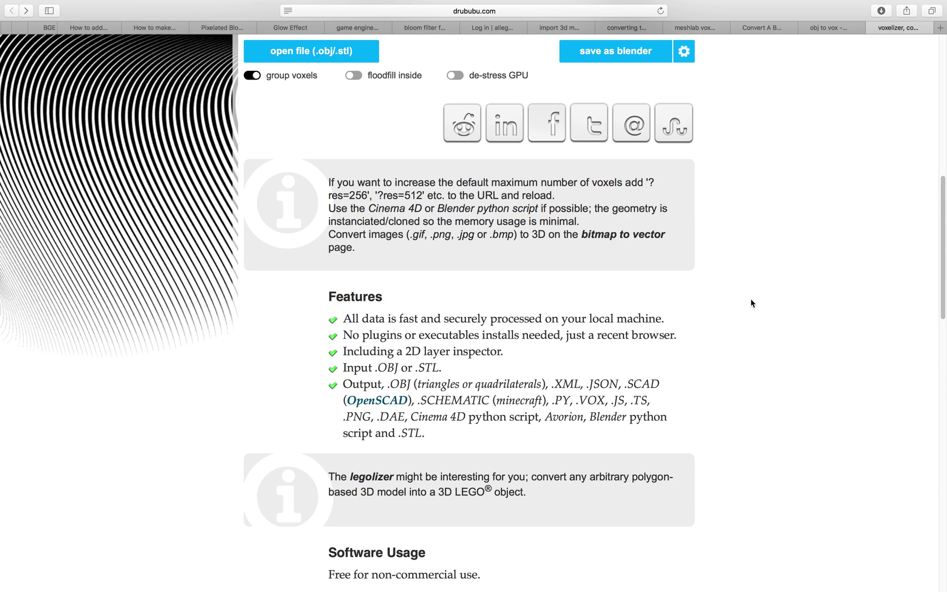
{"action": "scroll", "coordinate": [751, 299], "scroll_direction": "up", "scroll_amount": 15}
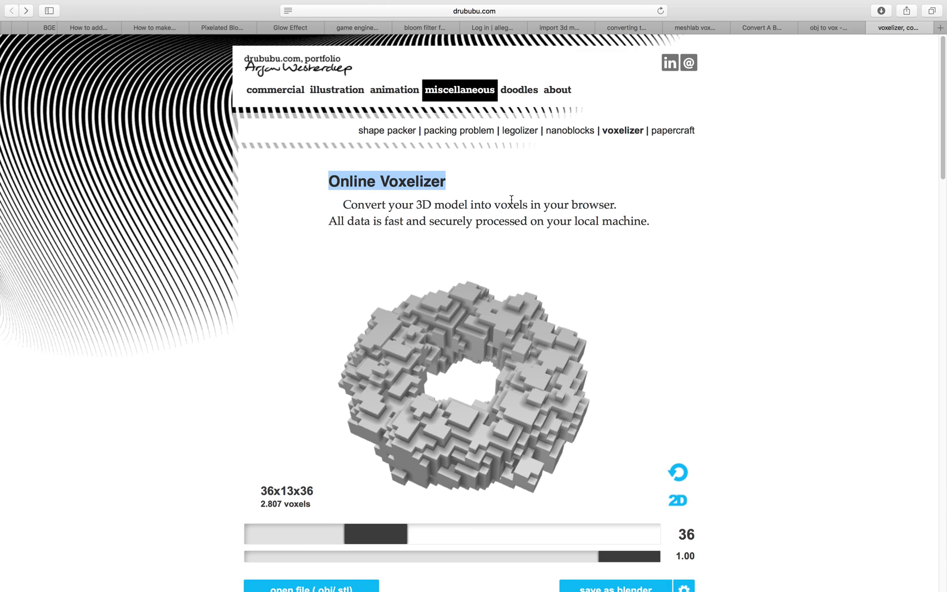
View the voxel text in MagicaVoxel from another angle and return to Blender
{"action": "key", "text": "ctrl+Left"}
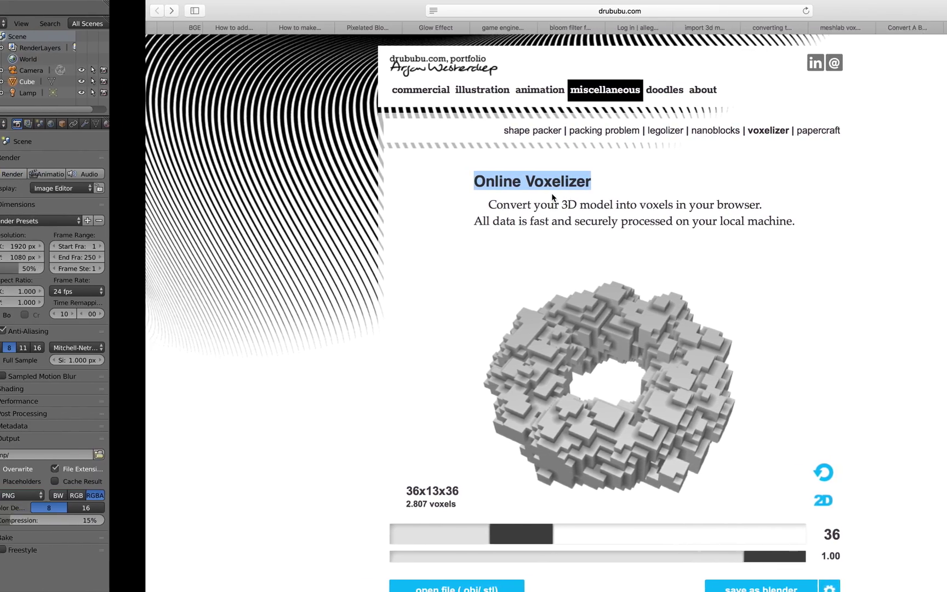
{"action": "key", "text": "ctrl+Right"}
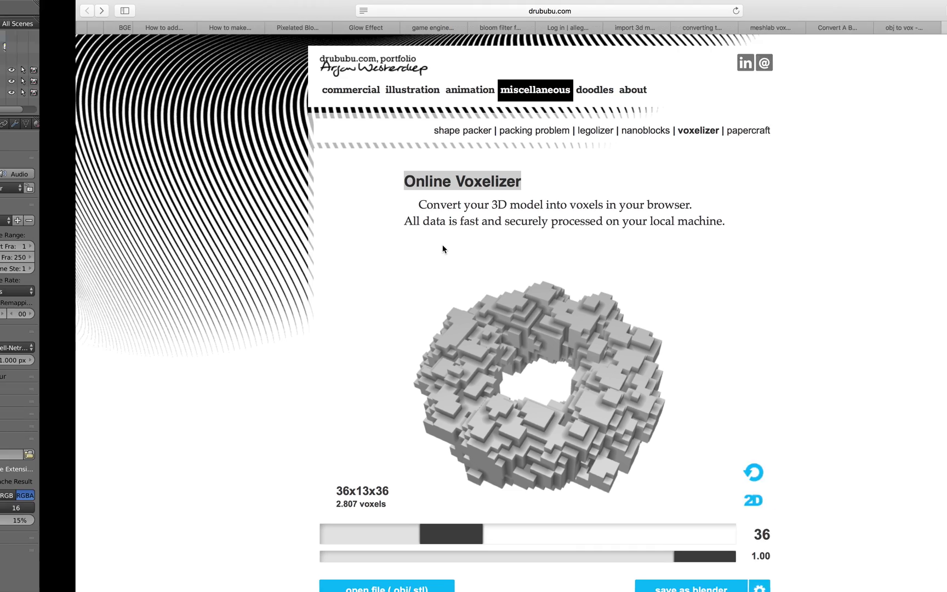
{"action": "key", "text": "ctrl+Right"}
{"action": "right_click_drag", "start_coordinate": [496, 256], "coordinate": [475, 261]}
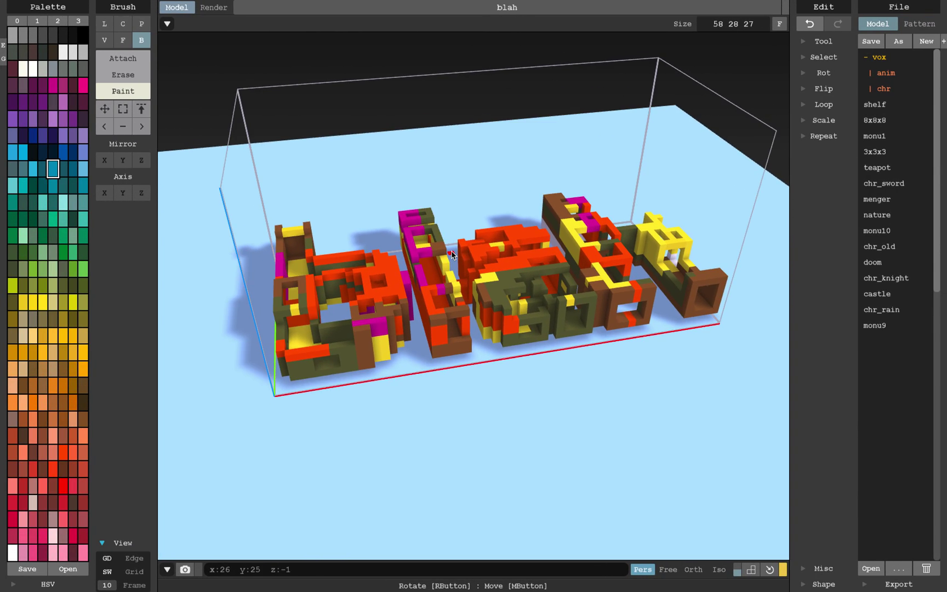
{"action": "key", "text": "ctrl+Left"}
{"action": "key", "text": "ctrl+Left"}
Move the default cube upward along the Z axis
{"action": "key", "text": "g"}
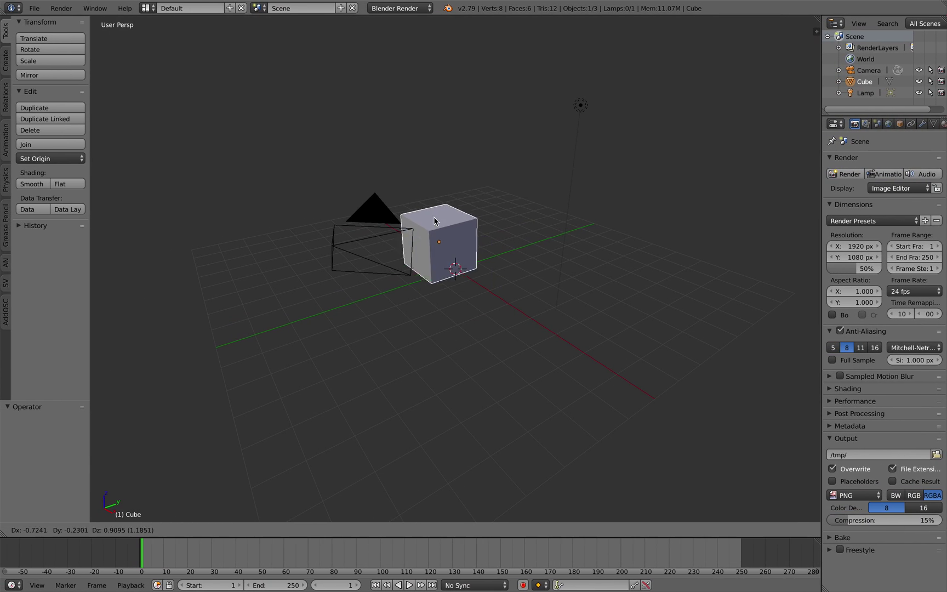
{"action": "key", "text": "z"}
{"action": "left_click", "coordinate": [446, 209]}
Delete the default cube, camera and lamp from the scene
{"action": "key", "text": "a"}
{"action": "key", "text": "a"}
{"action": "key", "text": "x"}
{"action": "left_click", "coordinate": [447, 209]}
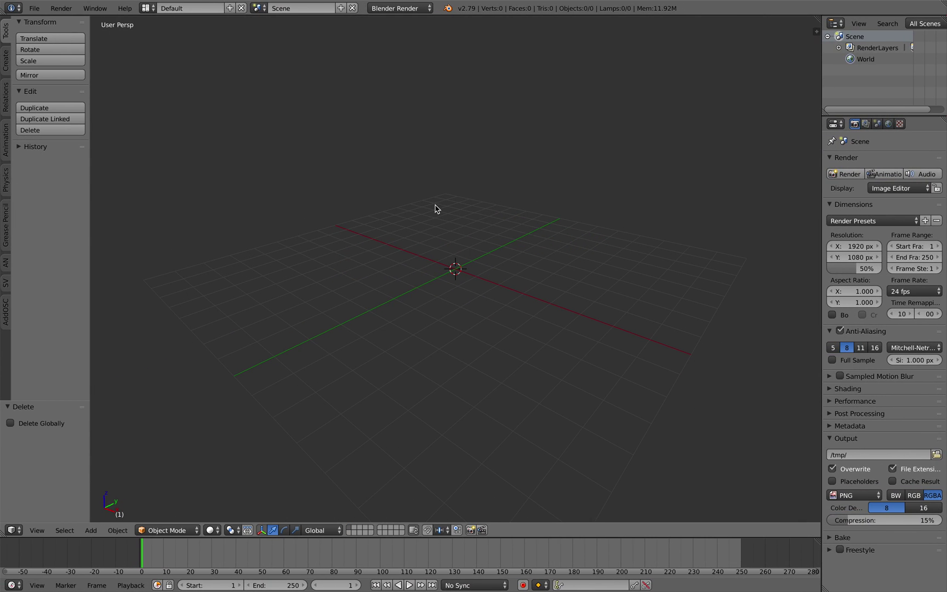
Add a text object at the world origin
{"action": "key", "text": "shift+a"}
{"action": "left_click", "coordinate": [438, 205]}
{"action": "middle_click_drag", "start_coordinate": [437, 210], "coordinate": [423, 243]}
{"action": "scroll", "coordinate": [423, 243], "scroll_direction": "up", "scroll_amount": 3}
Give the text an extrude of about 0.086 and a bevel depth of about 0.002
{"action": "left_click", "coordinate": [934, 124]}
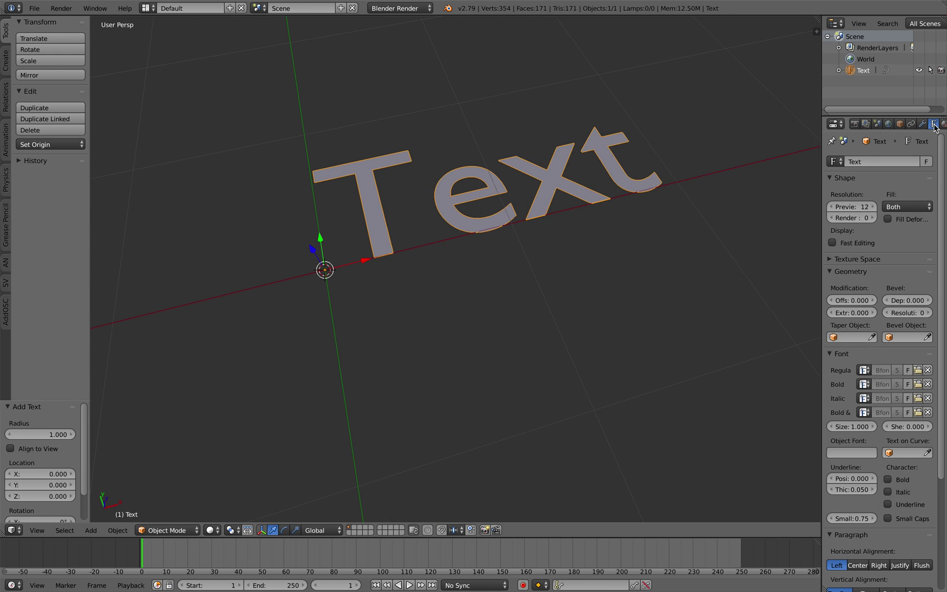
{"action": "left_click_drag", "start_coordinate": [852, 312], "coordinate": [892, 313]}
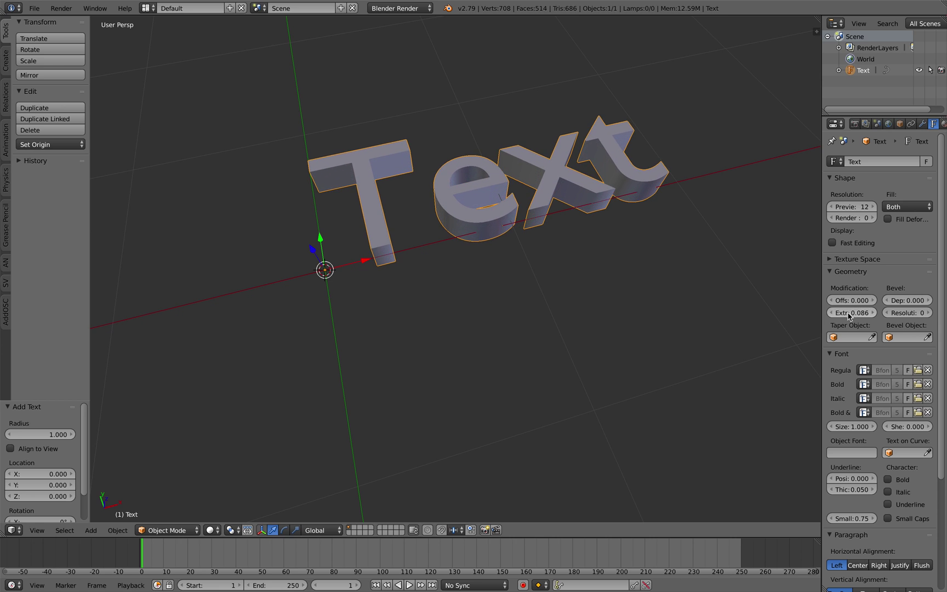
{"action": "middle_click_drag", "start_coordinate": [793, 254], "coordinate": [768, 283], "text": "shift"}
{"action": "left_click_drag", "start_coordinate": [900, 300], "coordinate": [896, 300]}
{"action": "middle_click_drag", "start_coordinate": [757, 271], "coordinate": [535, 237]}
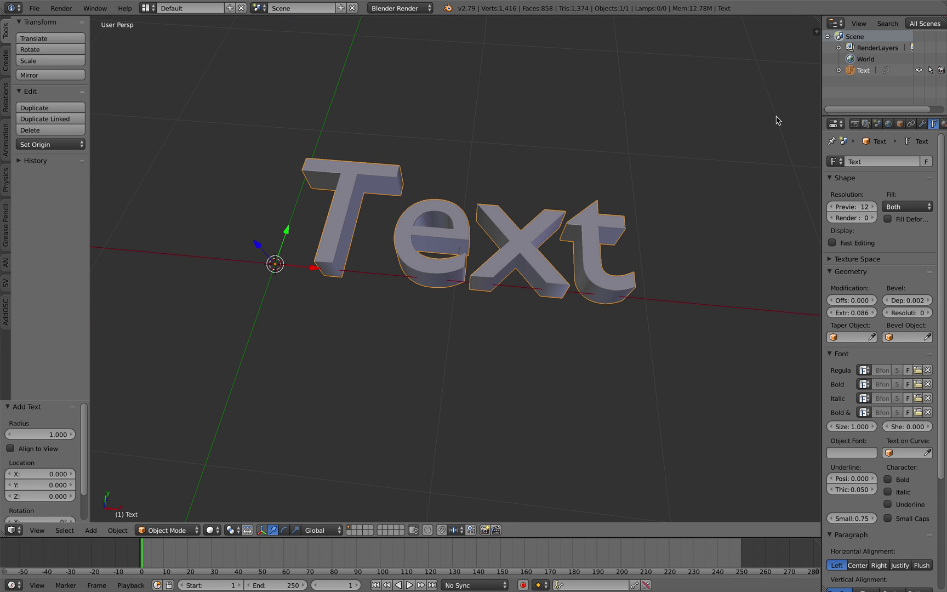
Widen the properties editor and add a Remesh modifier to the text object
{"action": "left_click_drag", "start_coordinate": [822, 90], "coordinate": [682, 91]}
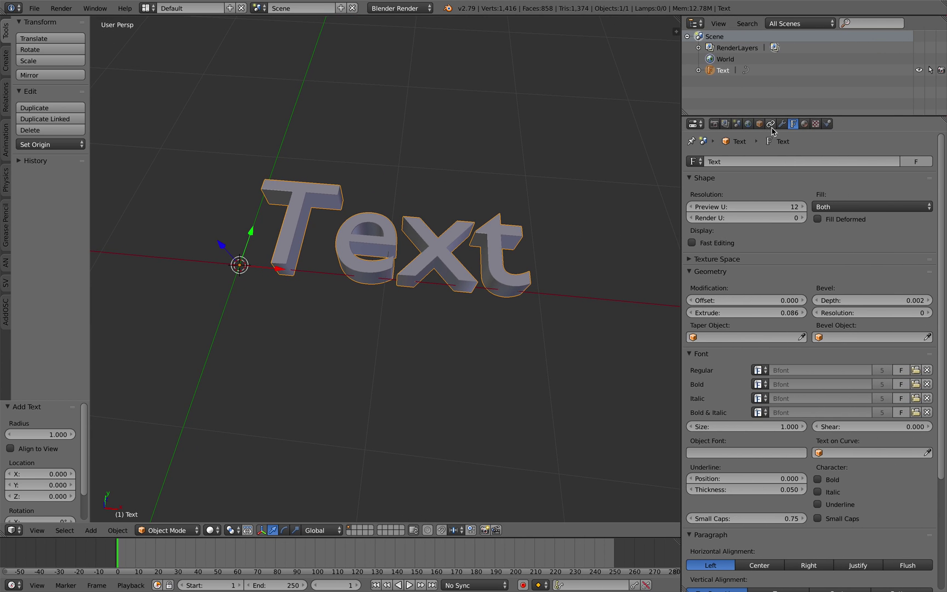
{"action": "left_click", "coordinate": [782, 124]}
{"action": "left_click", "coordinate": [769, 161]}
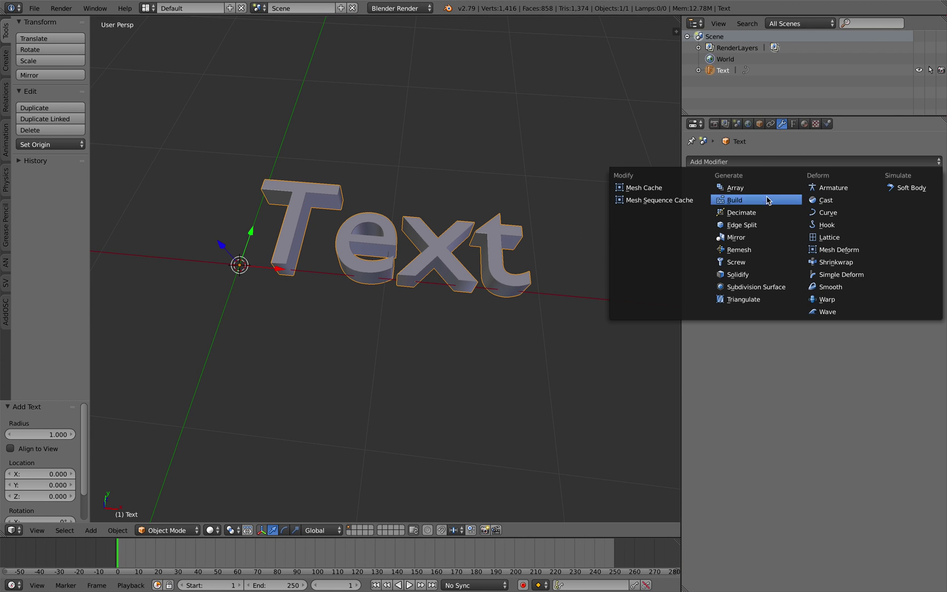
{"action": "left_click", "coordinate": [760, 249]}
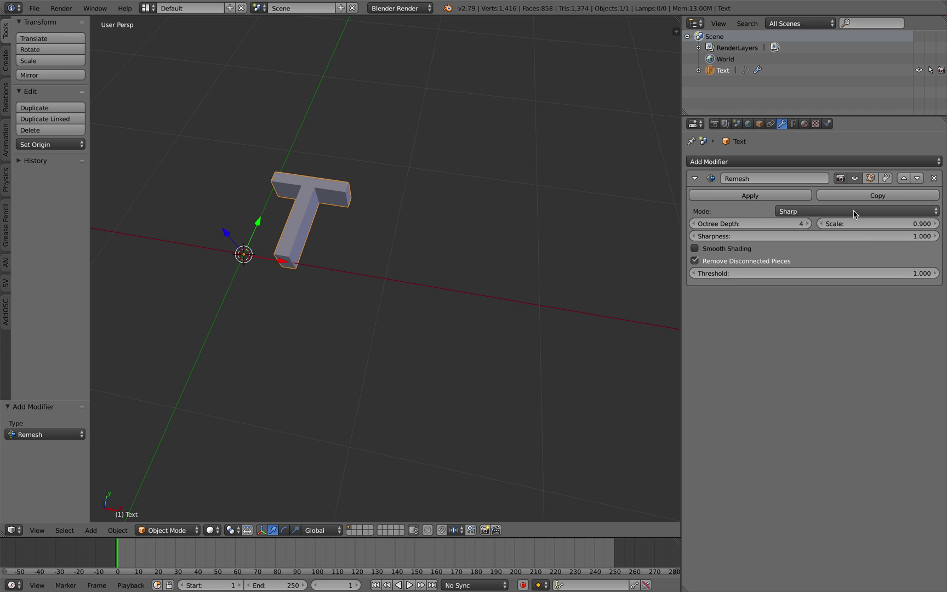
Set the Remesh modifier to Blocks mode and turn off Remove Disconnected Pieces
{"action": "left_click", "coordinate": [833, 211]}
{"action": "left_click", "coordinate": [837, 199]}
{"action": "left_click", "coordinate": [760, 250]}
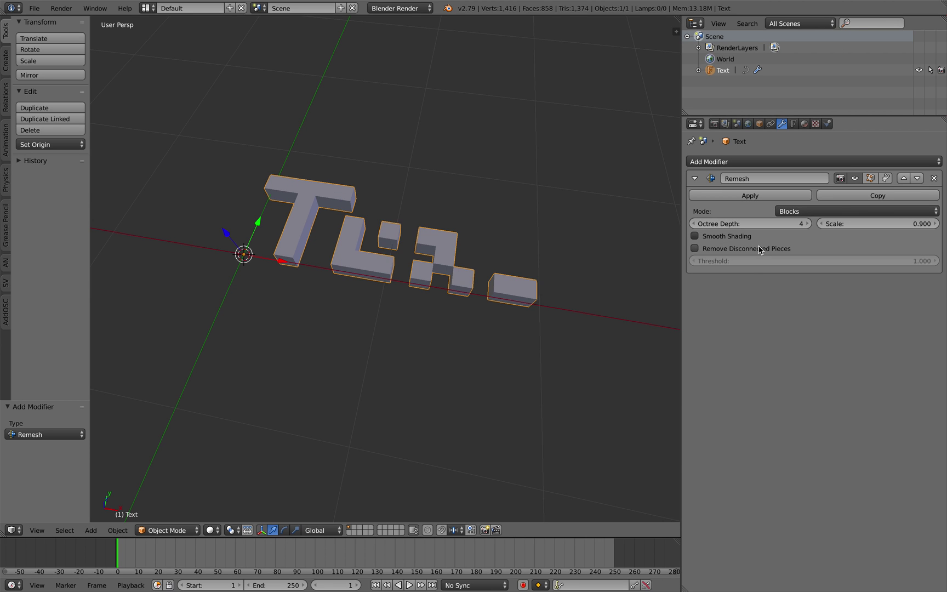
{"action": "left_click", "coordinate": [760, 250]}
{"action": "left_click", "coordinate": [760, 250]}
Set the Remesh modifier's octree depth to 7 and its scale to about 0.699
{"action": "left_click", "coordinate": [809, 224]}
{"action": "left_click", "coordinate": [809, 224]}
{"action": "left_click", "coordinate": [809, 223]}
{"action": "middle_click_drag", "start_coordinate": [543, 217], "coordinate": [557, 187]}
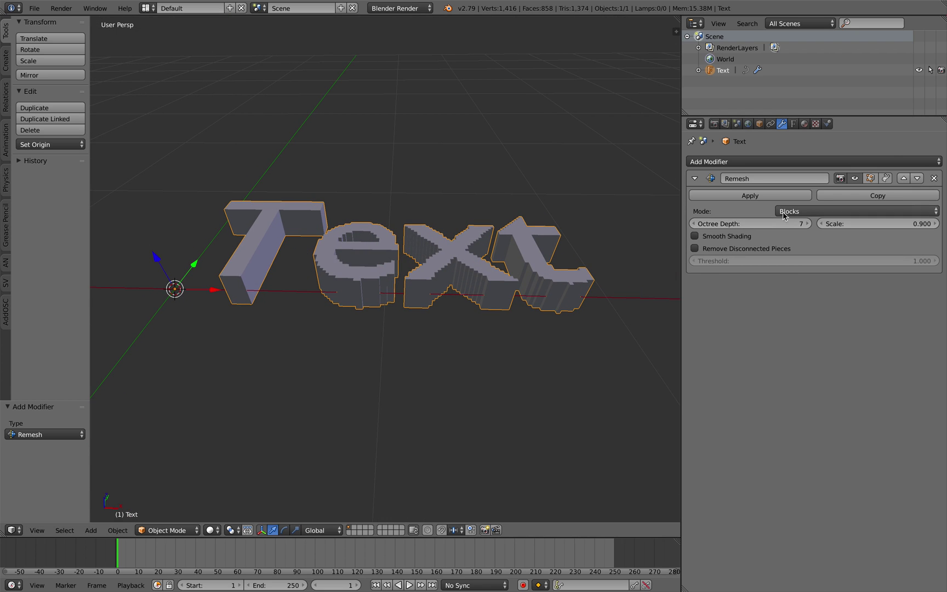
{"action": "left_click_drag", "start_coordinate": [876, 224], "coordinate": [775, 223]}
Move the text slightly up off the origin and set its extrude to about 0.106 and bevel depth to about 0.044
{"action": "key", "text": "g"}
{"action": "left_click", "coordinate": [618, 216]}
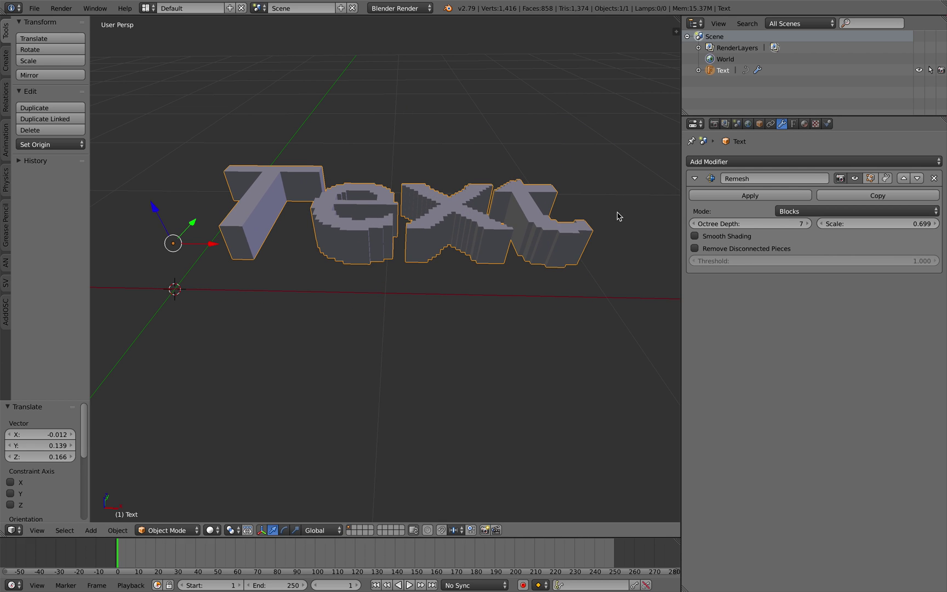
{"action": "left_click", "coordinate": [793, 124]}
{"action": "left_click_drag", "start_coordinate": [715, 314], "coordinate": [736, 317]}
{"action": "left_click_drag", "start_coordinate": [855, 300], "coordinate": [900, 300]}
{"action": "middle_click_drag", "start_coordinate": [431, 181], "coordinate": [427, 229]}
{"action": "middle_click_drag", "start_coordinate": [415, 191], "coordinate": [404, 231]}
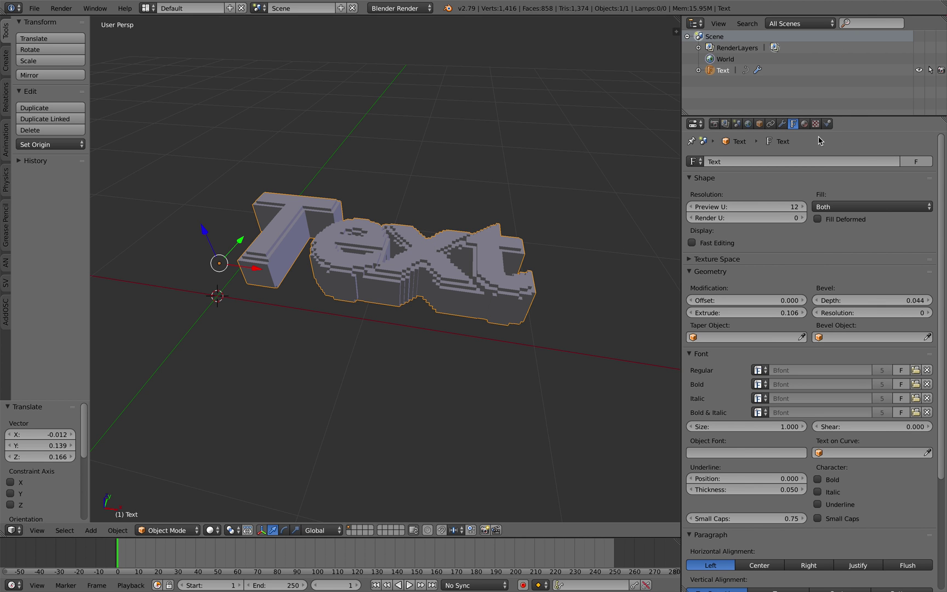
Remove the Remesh modifier from the text object
{"action": "left_click", "coordinate": [782, 124]}
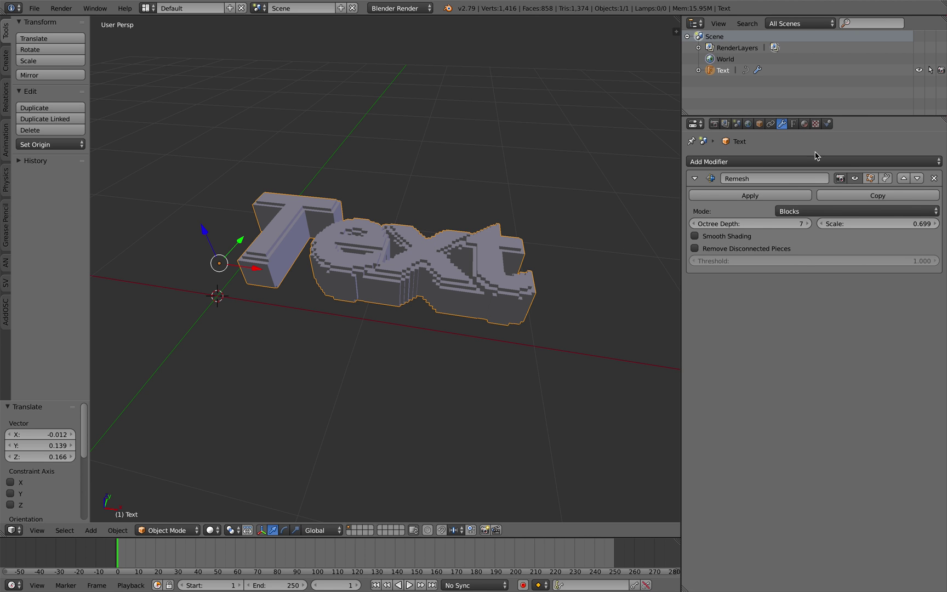
{"action": "left_click", "coordinate": [934, 178]}
Switch to the Online Voxelizer page, inspect the torus preview from another angle, and return to Blender
{"action": "key", "text": "ctrl+Right"}
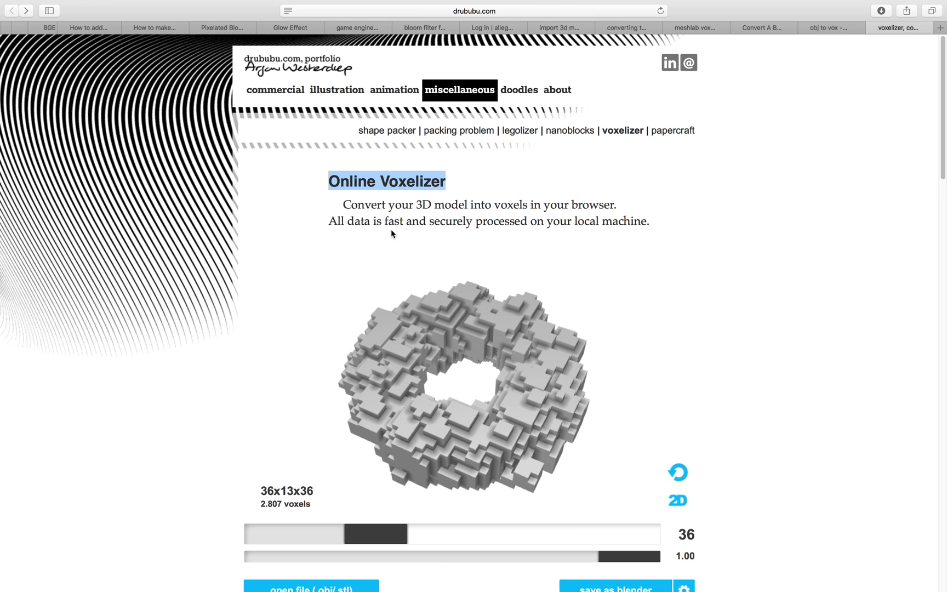
{"action": "left_click_drag", "start_coordinate": [517, 325], "coordinate": [460, 362]}
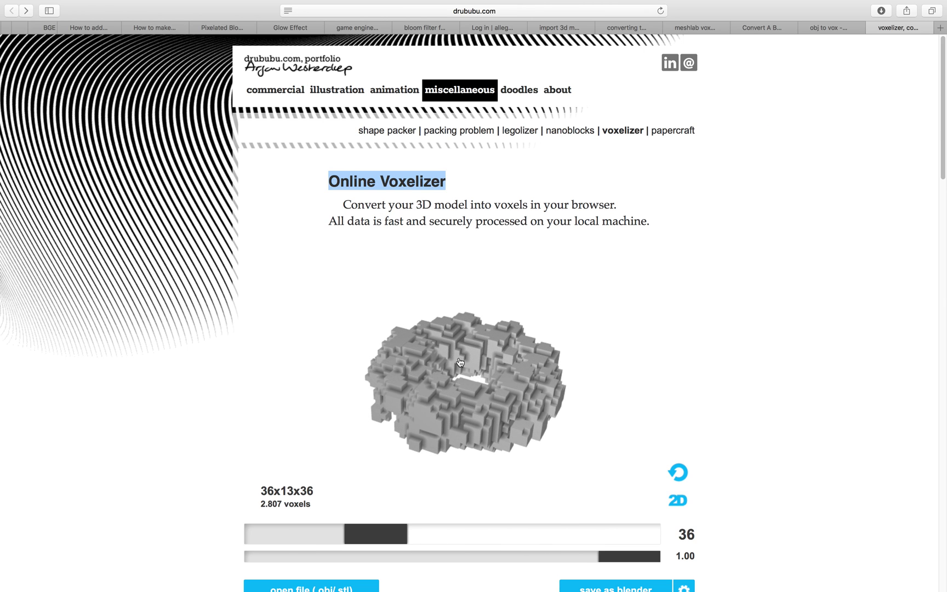
{"action": "key", "text": "ctrl+Left"}
{"action": "middle_click_drag", "start_coordinate": [414, 299], "coordinate": [369, 308]}
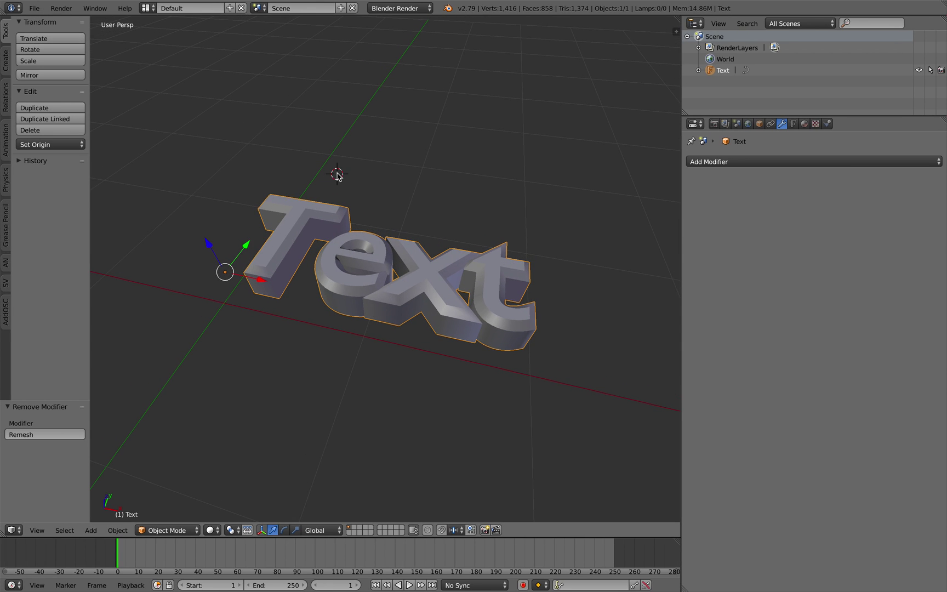
{"action": "key", "text": "space"}
{"action": "type", "text": "conver"}
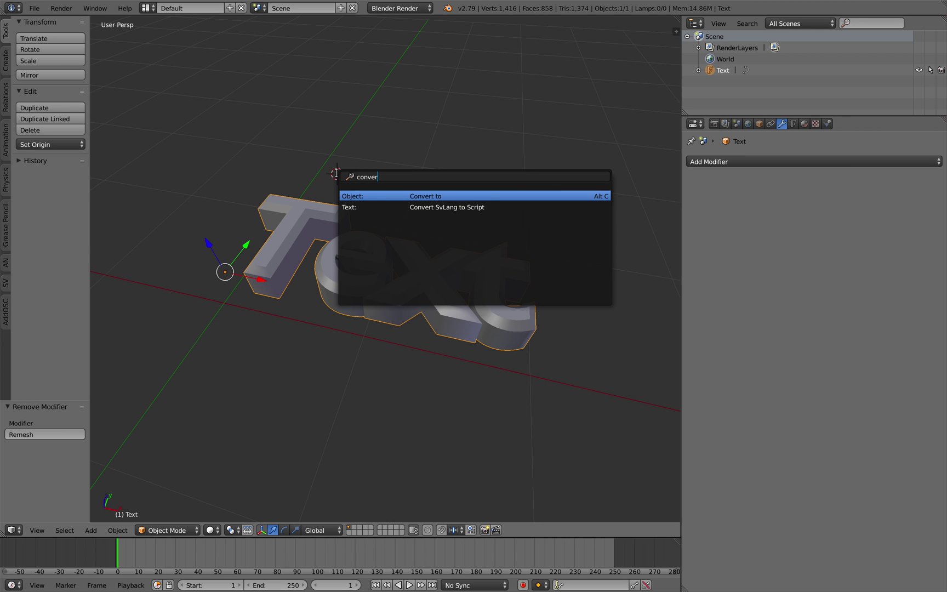
{"action": "key", "text": "Escape"}
Replace the text object's content with "blend"
{"action": "key", "text": "Tab"}
{"action": "key", "text": "BackSpace"}
{"action": "key", "text": "BackSpace"}
{"action": "key", "text": "BackSpace"}
{"action": "key", "text": "BackSpace"}
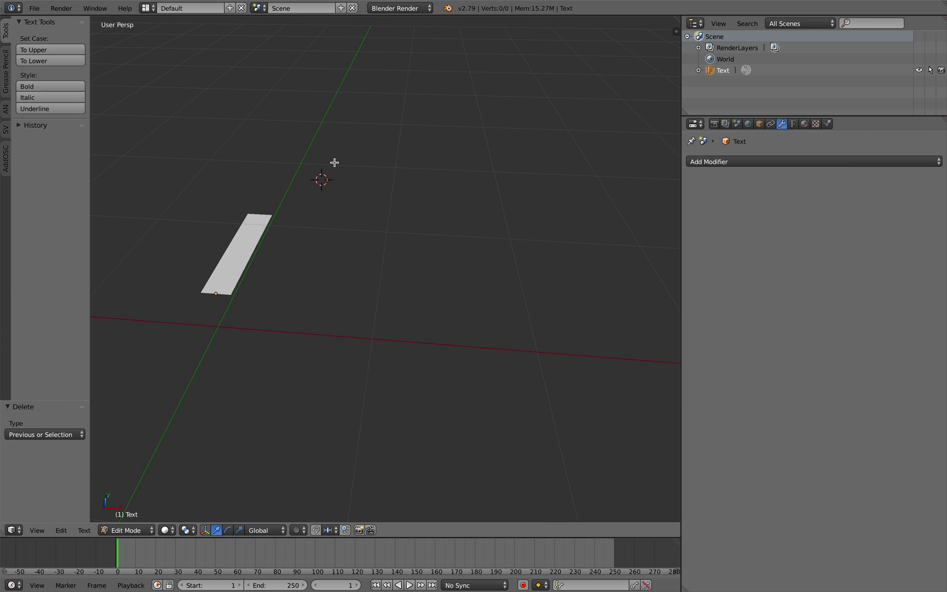
{"action": "type", "text": "blend"}
{"action": "key", "text": "Tab"}
{"action": "middle_click_drag", "start_coordinate": [334, 165], "coordinate": [274, 177]}
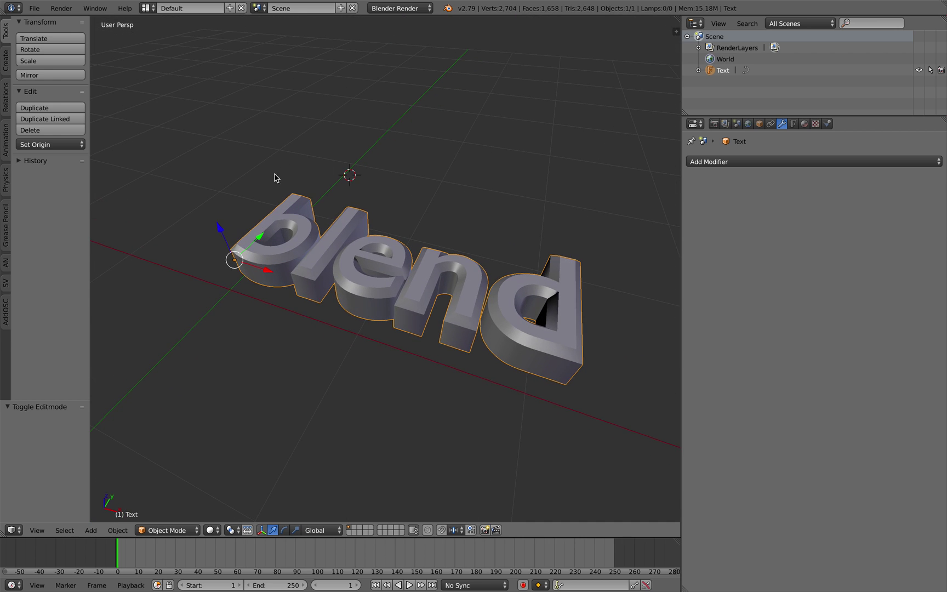
Save the scene to the Desktop as voxelize_test_001.blend
{"action": "key", "text": "ctrl+s"}
{"action": "left_click", "coordinate": [189, 51]}
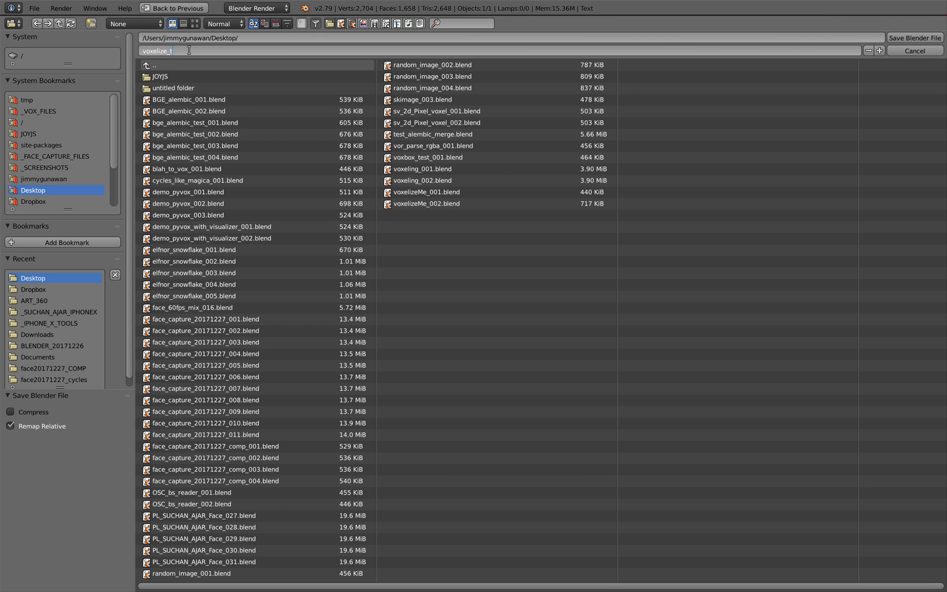
{"action": "type", "text": "voxelize_test_001"}
{"action": "key", "text": "Return"}
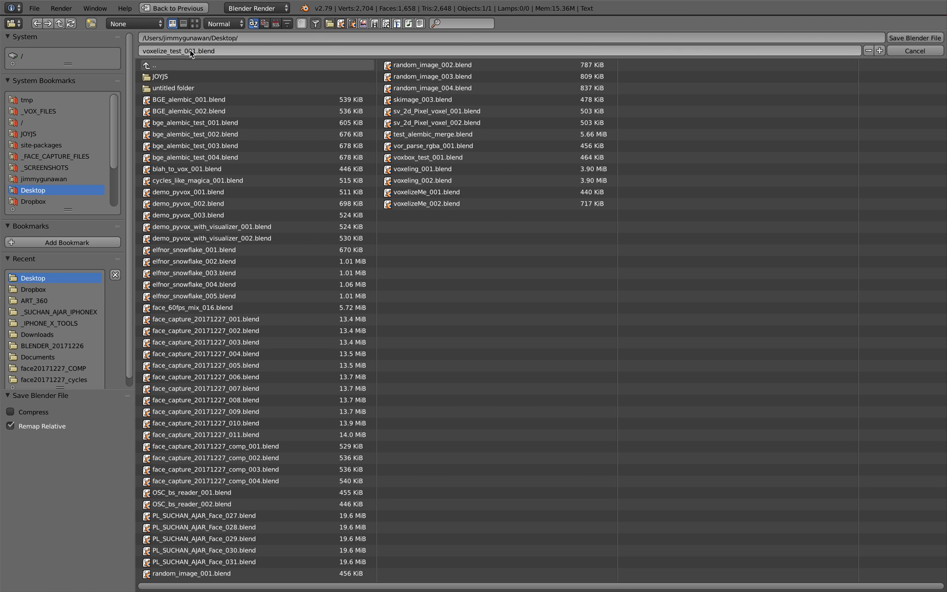
{"action": "left_click", "coordinate": [896, 38]}
Convert the "blend" text object to a mesh
{"action": "middle_click_drag", "start_coordinate": [378, 176], "coordinate": [453, 249]}
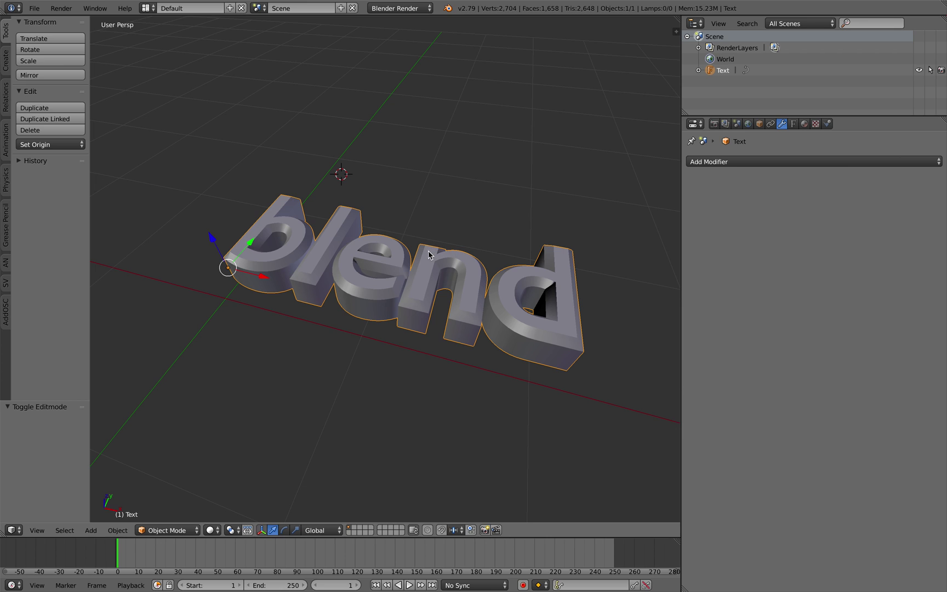
{"action": "key", "text": "space"}
{"action": "type", "text": "conver"}
{"action": "key", "text": "Return"}
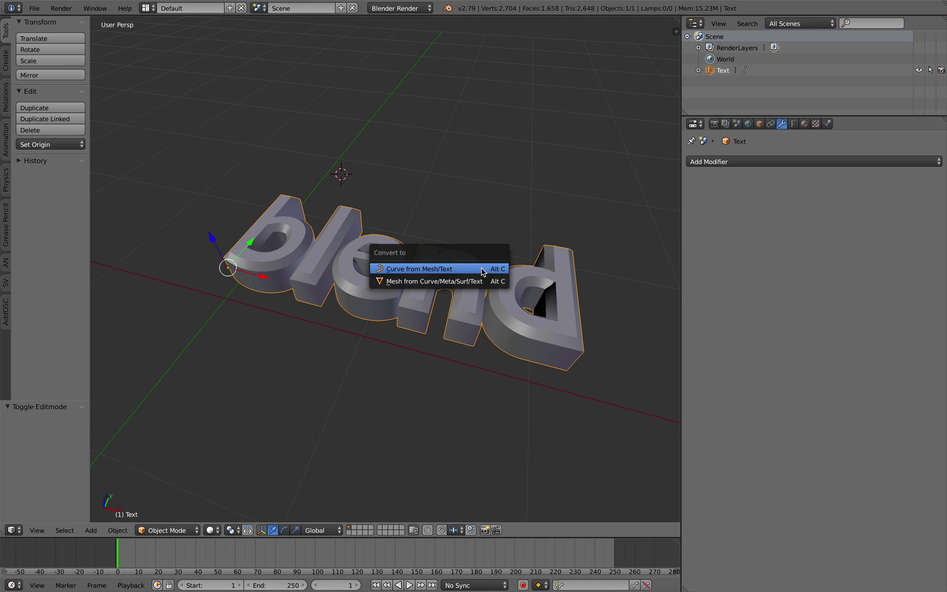
{"action": "left_click", "coordinate": [455, 282]}
Export the text mesh to the Desktop as voxelize_test_001.obj
{"action": "left_click", "coordinate": [37, 10]}
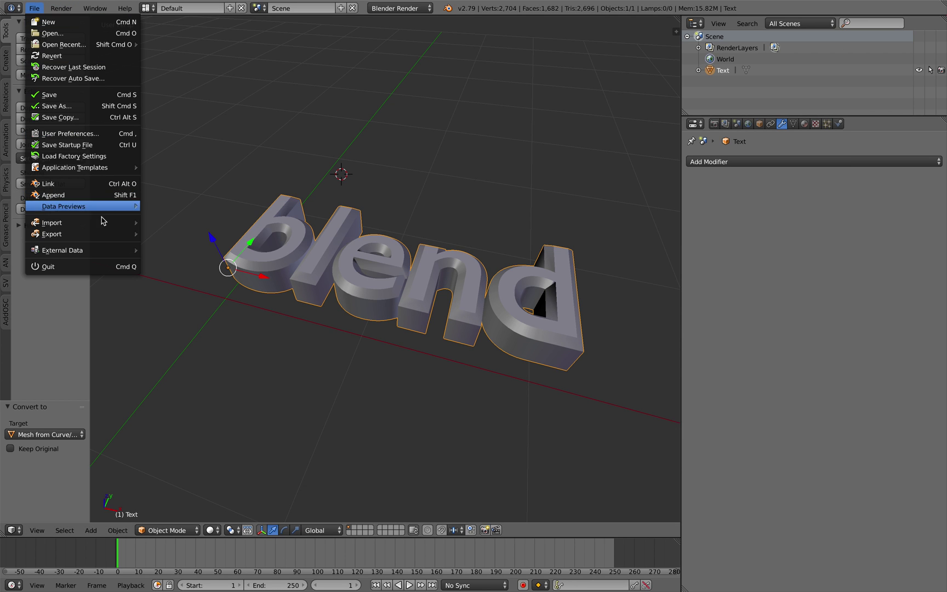
{"action": "mouse_move", "coordinate": [104, 235]}
{"action": "left_click", "coordinate": [225, 301]}
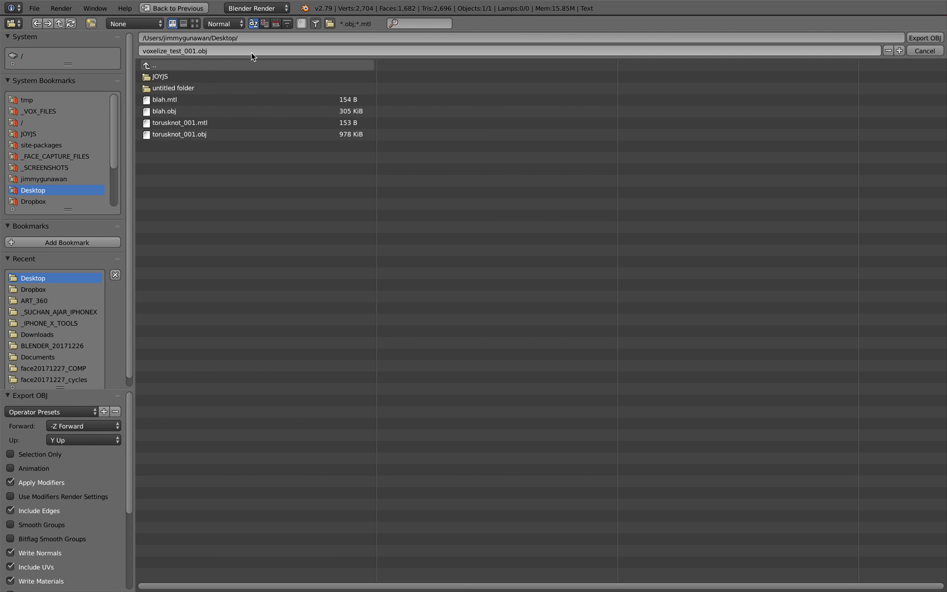
{"action": "left_click", "coordinate": [921, 40]}
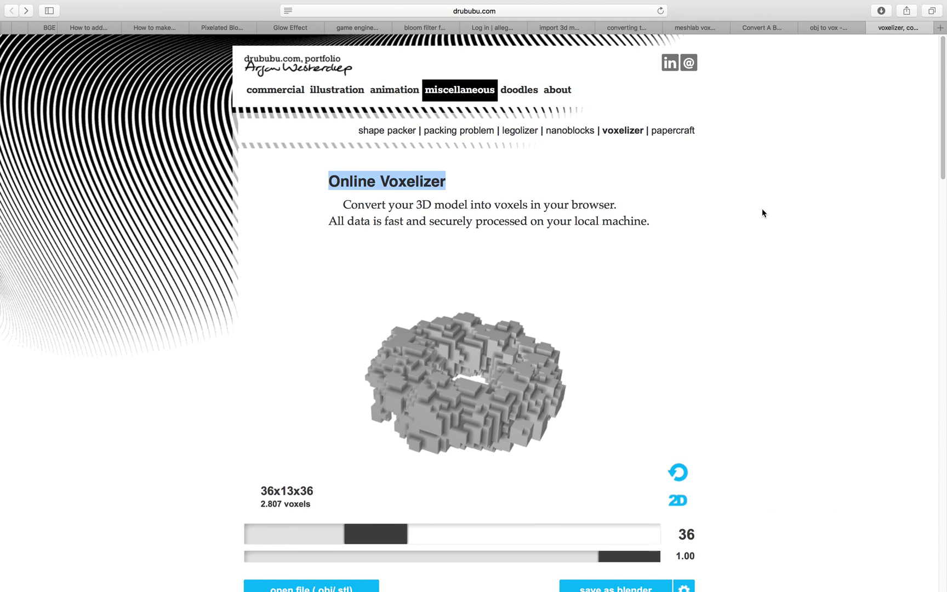
Switch to the Online Voxelizer page and load voxelize_test_001.obj from the Desktop
{"action": "scroll", "coordinate": [941, 159], "scroll_direction": "down", "scroll_amount": 2}
{"action": "scroll", "coordinate": [941, 159], "scroll_direction": "up", "scroll_amount": 2}
{"action": "scroll", "coordinate": [540, 294], "scroll_direction": "down", "scroll_amount": 3}
{"action": "scroll", "coordinate": [525, 316], "scroll_direction": "up", "scroll_amount": 4}
{"action": "left_click_drag", "start_coordinate": [515, 343], "coordinate": [501, 387]}
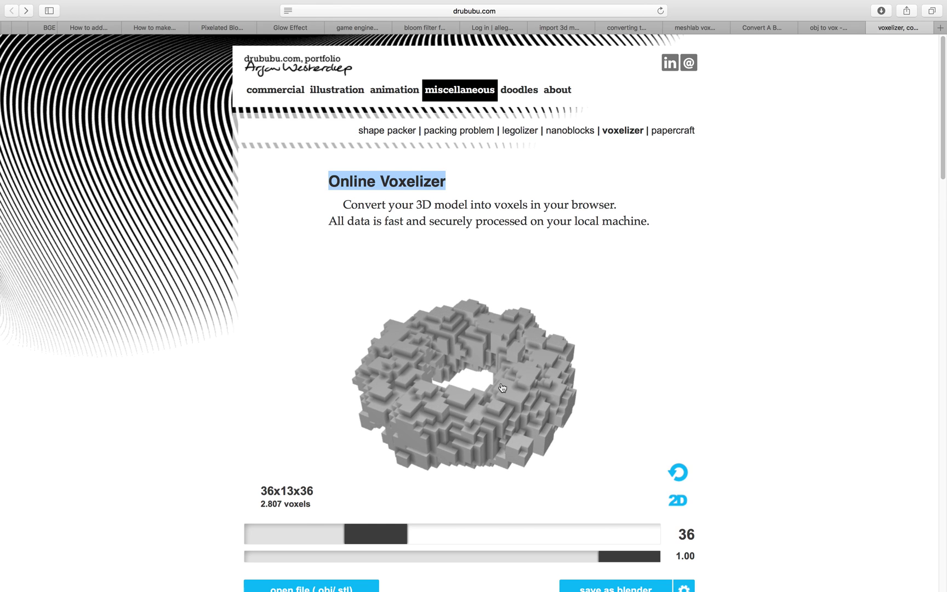
{"action": "scroll", "coordinate": [943, 175], "scroll_direction": "down", "scroll_amount": 4}
{"action": "scroll", "coordinate": [409, 439], "scroll_direction": "down", "scroll_amount": 1}
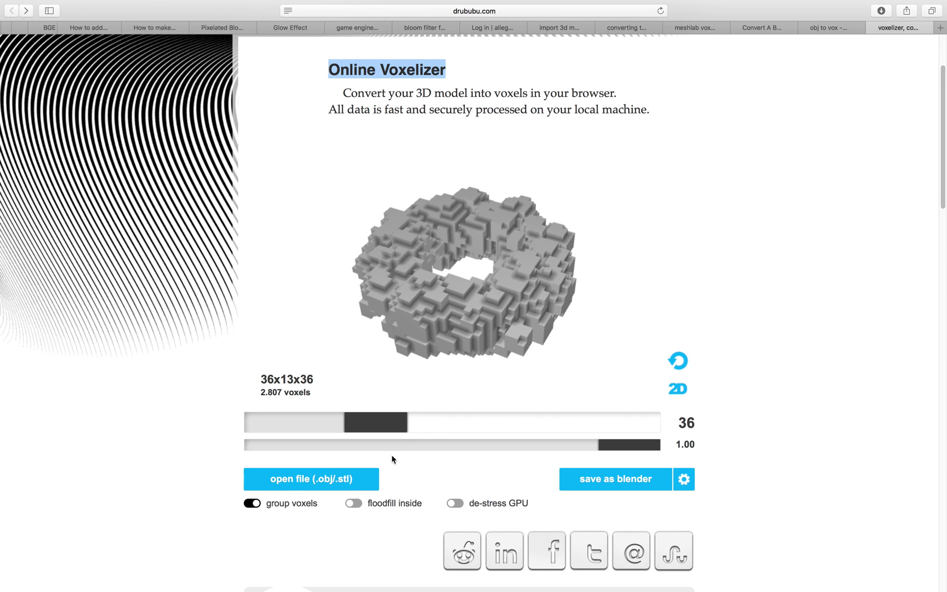
{"action": "left_click", "coordinate": [313, 480]}
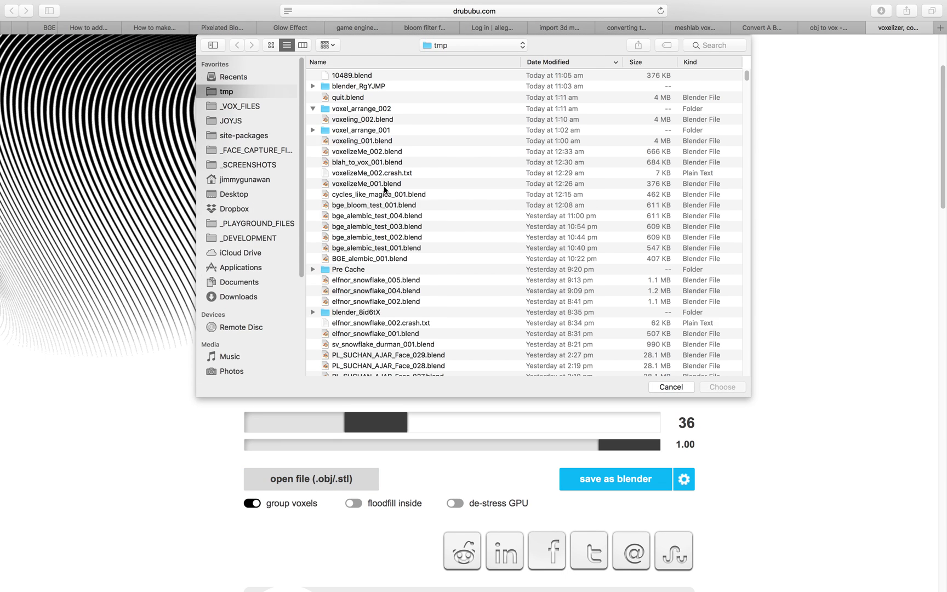
{"action": "left_click", "coordinate": [313, 108]}
{"action": "left_click", "coordinate": [241, 196]}
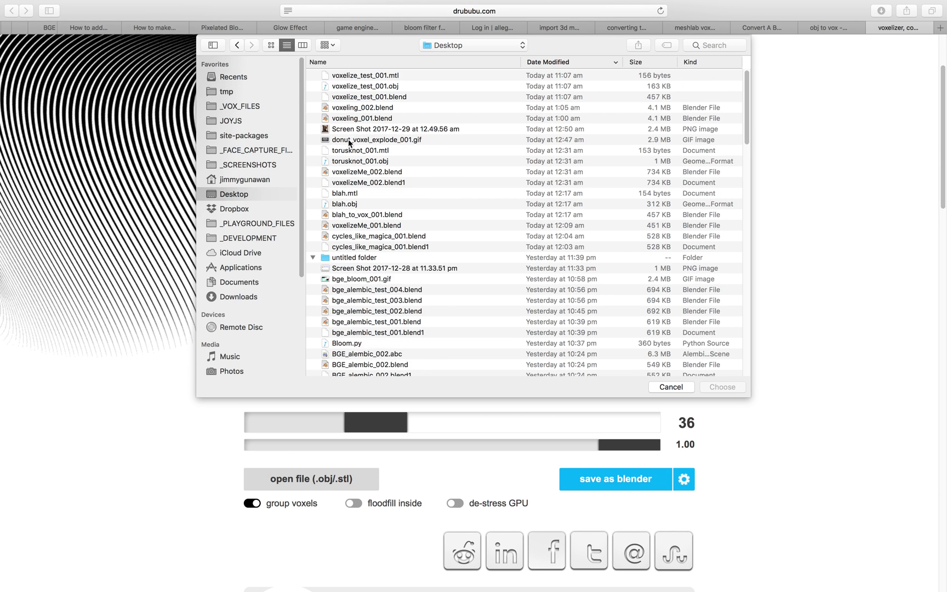
{"action": "left_click", "coordinate": [369, 86]}
{"action": "left_click", "coordinate": [721, 387]}
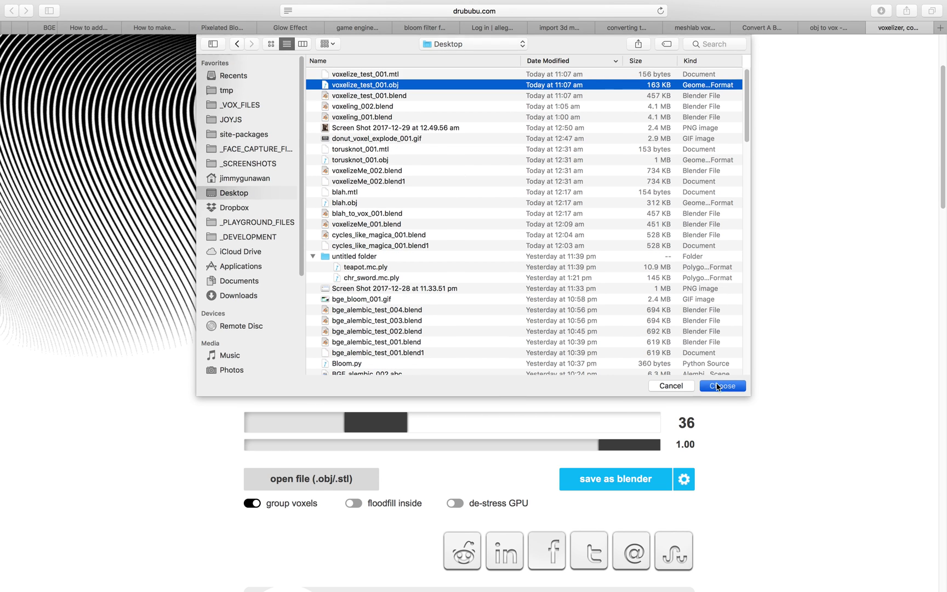
Set the voxel resolution to 69 and the voxel size to 0.90 for the text model
{"action": "left_click_drag", "start_coordinate": [412, 335], "coordinate": [514, 280]}
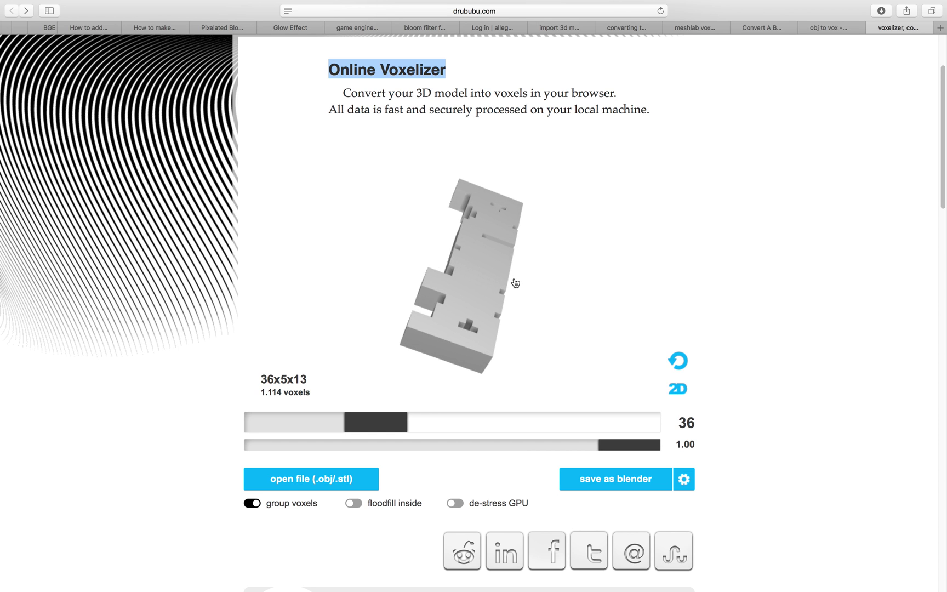
{"action": "left_click_drag", "start_coordinate": [387, 422], "coordinate": [488, 424]}
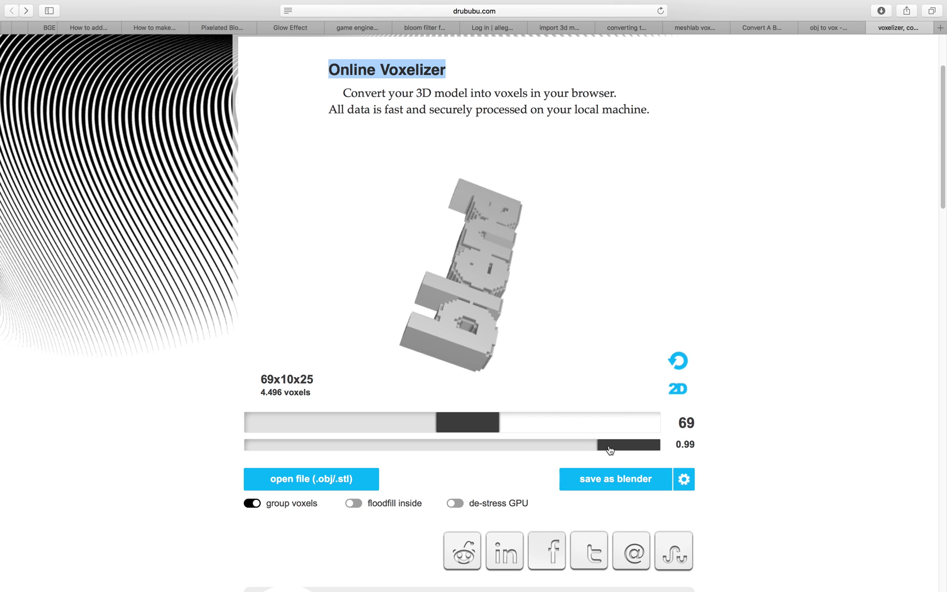
{"action": "left_click_drag", "start_coordinate": [604, 450], "coordinate": [593, 452]}
{"action": "left_click_drag", "start_coordinate": [530, 327], "coordinate": [527, 239]}
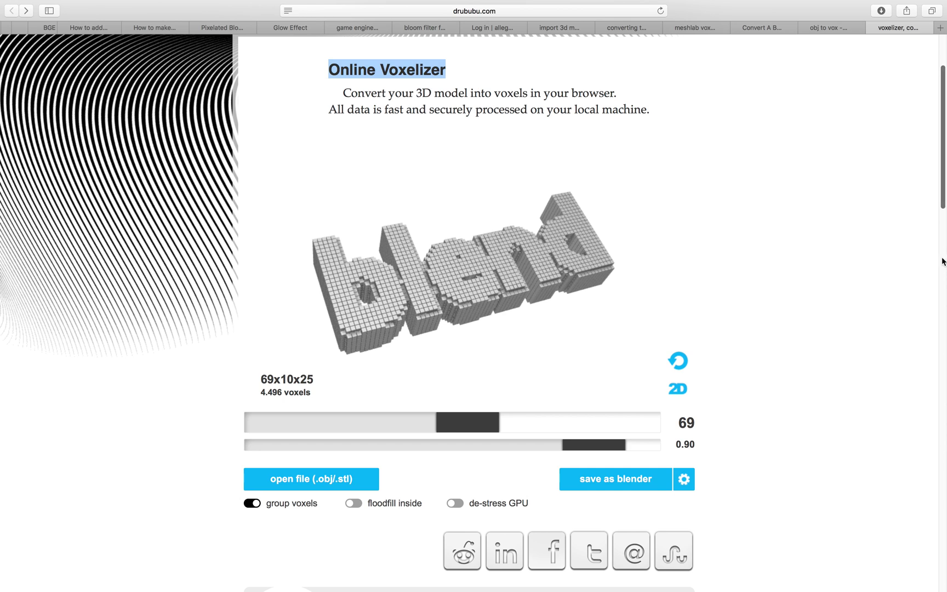
Download the voxelized text as a Blender Python script and set the export format to vox
{"action": "scroll", "coordinate": [943, 198], "scroll_direction": "down", "scroll_amount": 3}
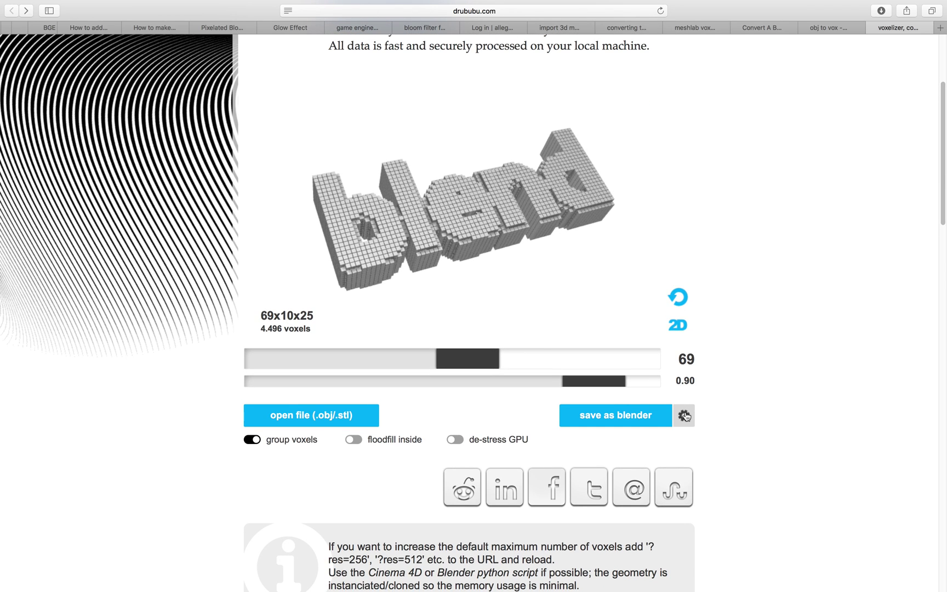
{"action": "left_click", "coordinate": [566, 423]}
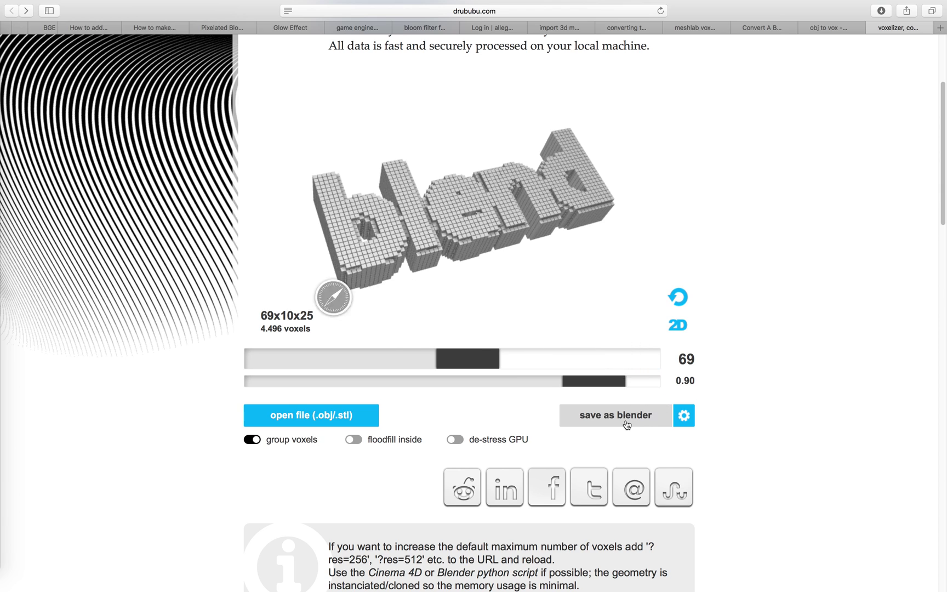
{"action": "left_click", "coordinate": [685, 416]}
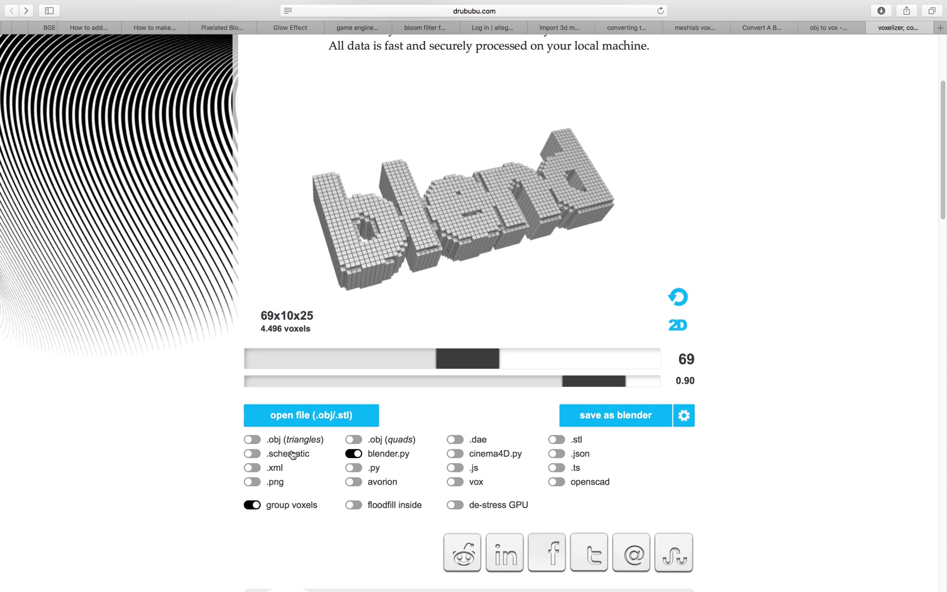
{"action": "left_click", "coordinate": [455, 481]}
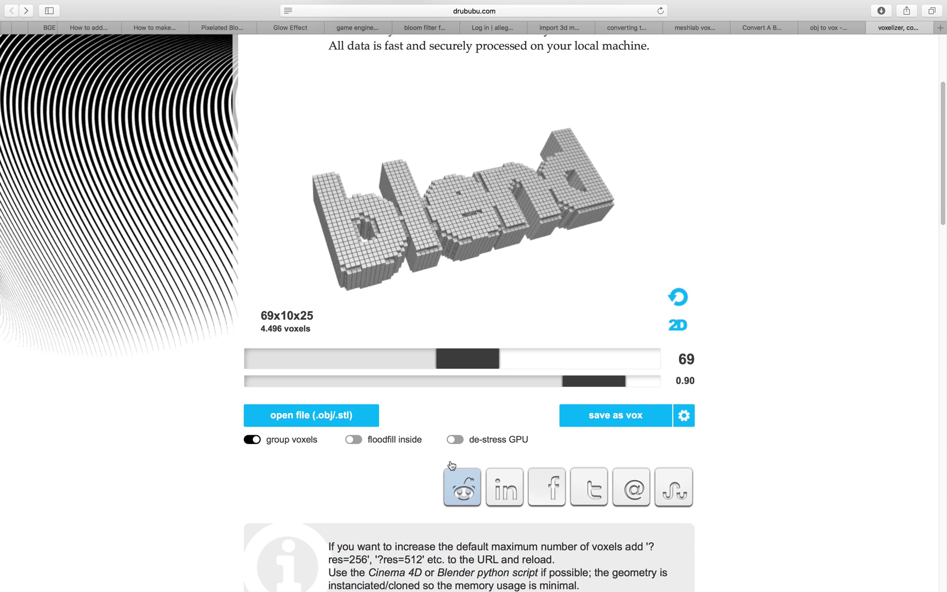
{"action": "left_click", "coordinate": [582, 421]}
Look at the open blah model in MagicaVoxel and return to the Online Voxelizer page
{"action": "key", "text": "ctrl+Right"}
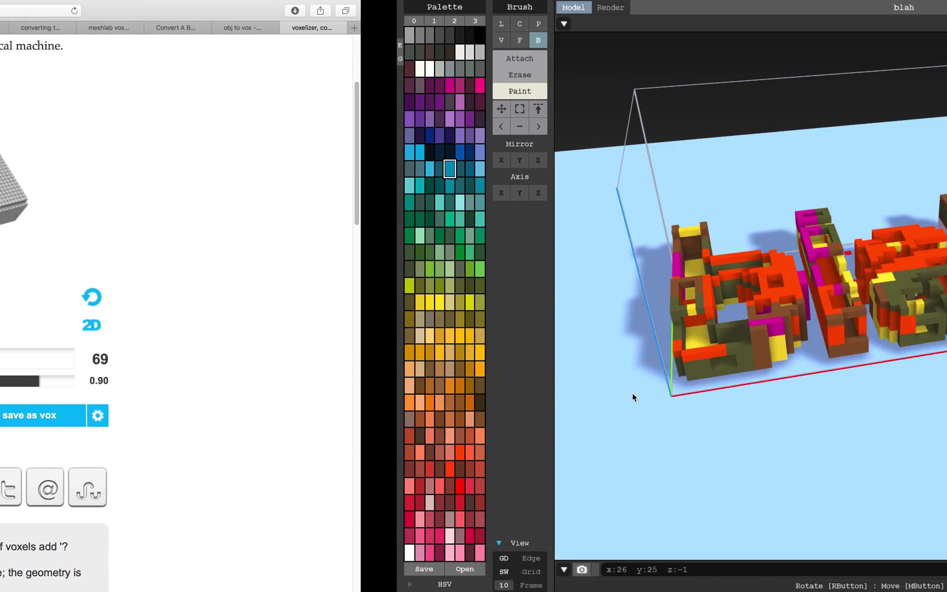
{"action": "key", "text": "ctrl+Left"}
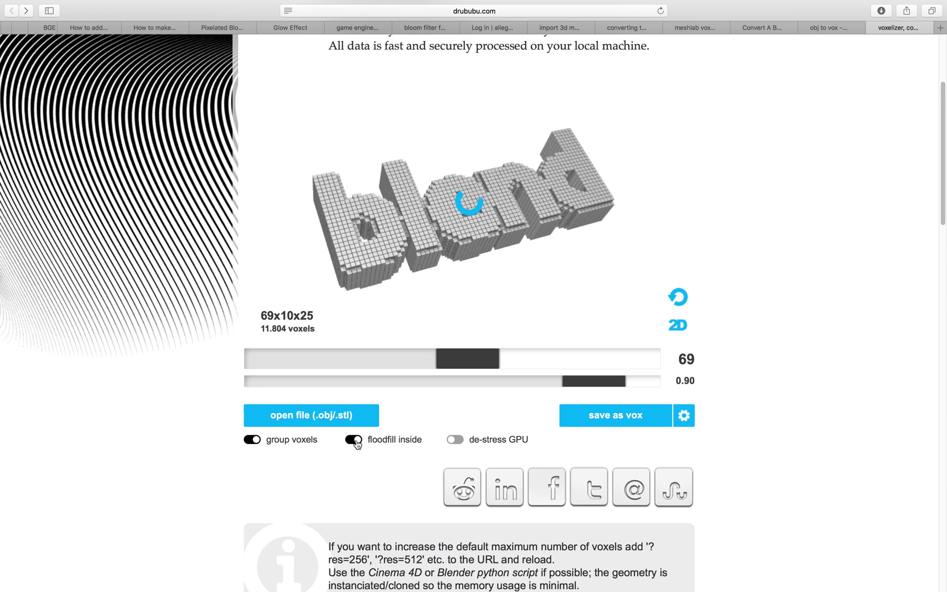
Check the text in the 2D slice view and set the voxel resolution to 77
{"action": "mouse_move", "coordinate": [460, 266]}
{"action": "left_mouse_down"}
{"action": "mouse_move", "coordinate": [404, 254]}
{"action": "mouse_move", "coordinate": [450, 227]}
{"action": "mouse_move", "coordinate": [455, 250]}
{"action": "left_mouse_up"}
{"action": "left_click", "coordinate": [678, 326]}
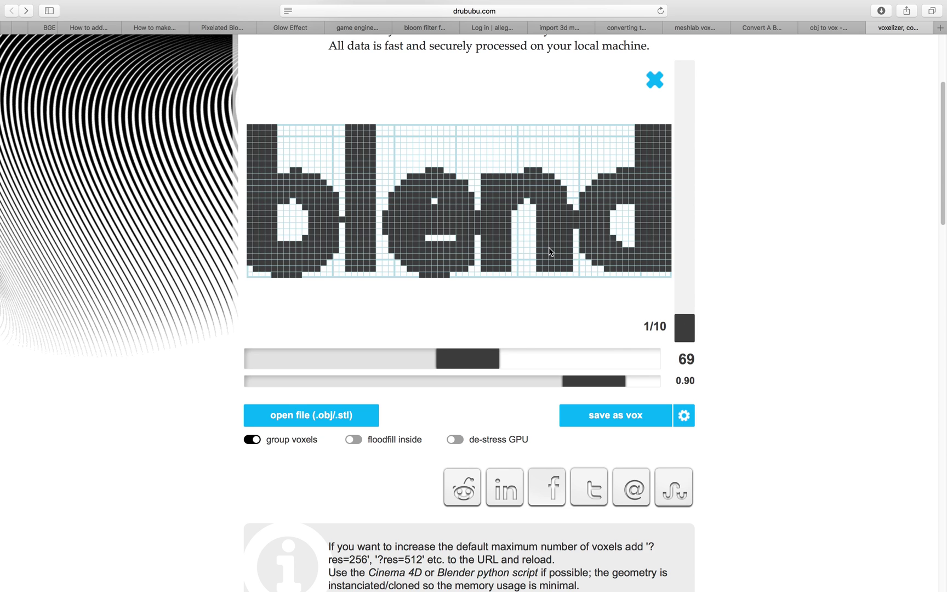
{"action": "left_click_drag", "start_coordinate": [476, 361], "coordinate": [546, 361]}
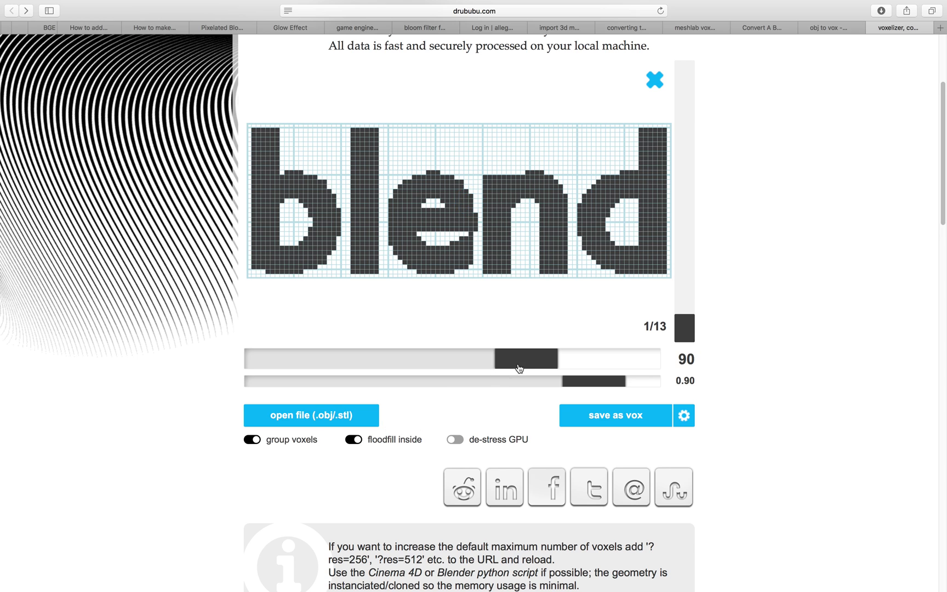
{"action": "left_click_drag", "start_coordinate": [520, 368], "coordinate": [482, 364]}
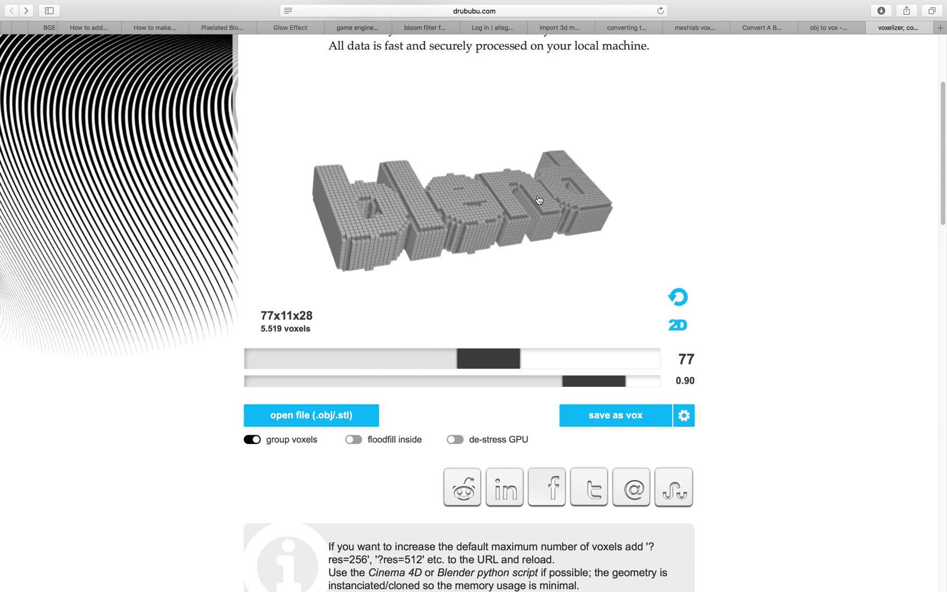
Try floodfilling the inside of the voxel text, inspect the 3D preview up close, and turn the floodfill off
{"action": "scroll", "coordinate": [501, 241], "scroll_direction": "up", "scroll_amount": 5}
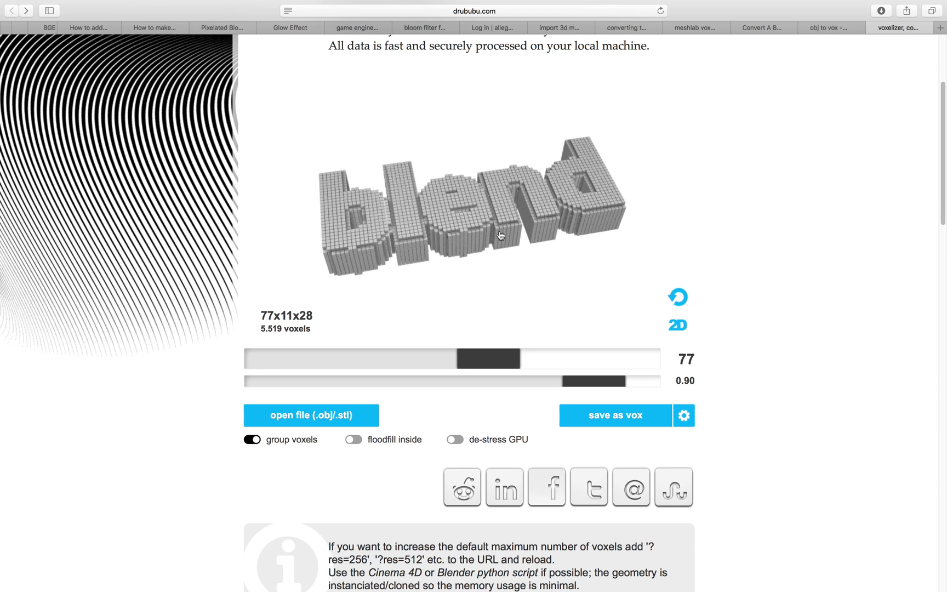
{"action": "scroll", "coordinate": [501, 241], "scroll_direction": "up", "scroll_amount": 4}
{"action": "scroll", "coordinate": [506, 246], "scroll_direction": "down", "scroll_amount": 4}
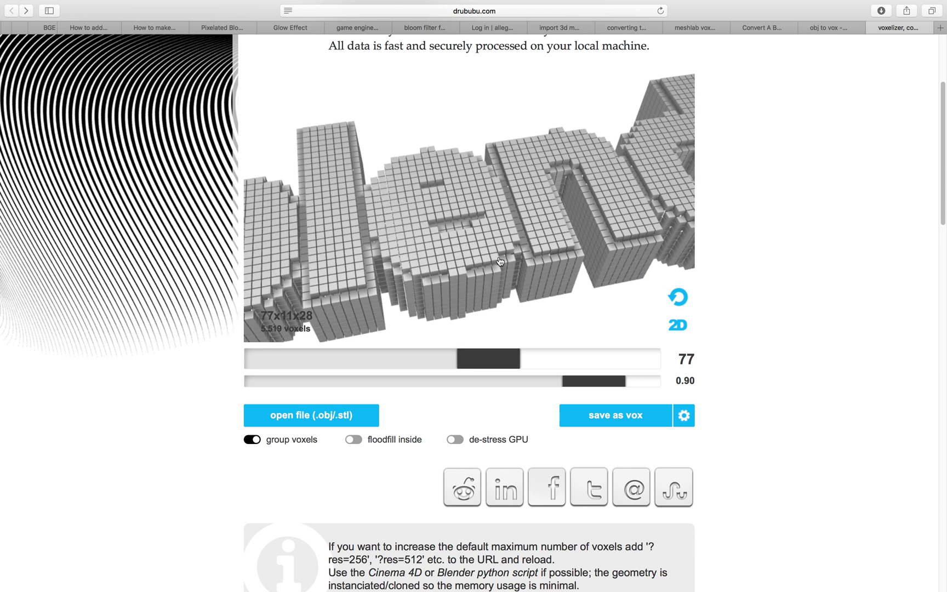
{"action": "scroll", "coordinate": [506, 252], "scroll_direction": "up", "scroll_amount": 2}
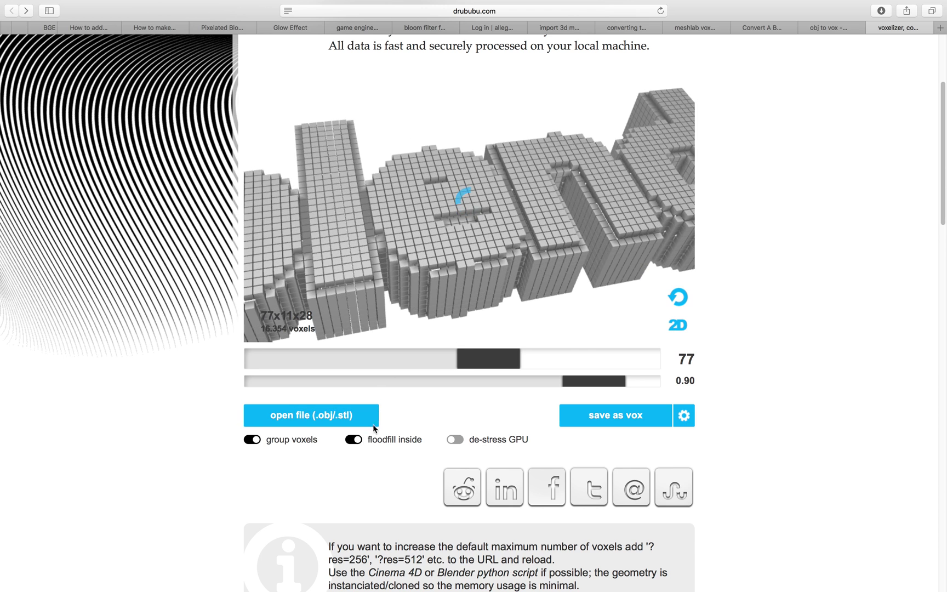
{"action": "left_click_drag", "start_coordinate": [454, 274], "coordinate": [478, 235]}
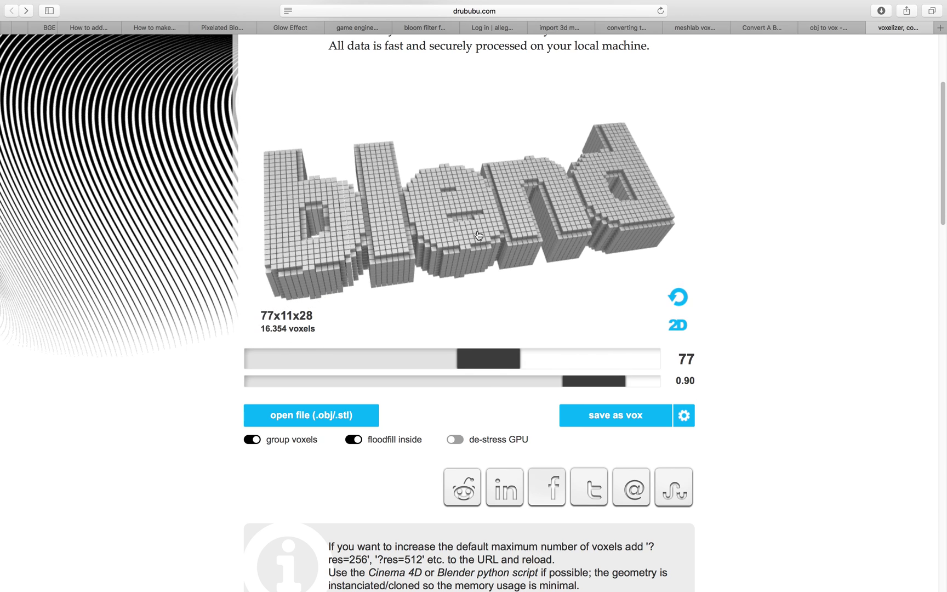
{"action": "left_click", "coordinate": [355, 440]}
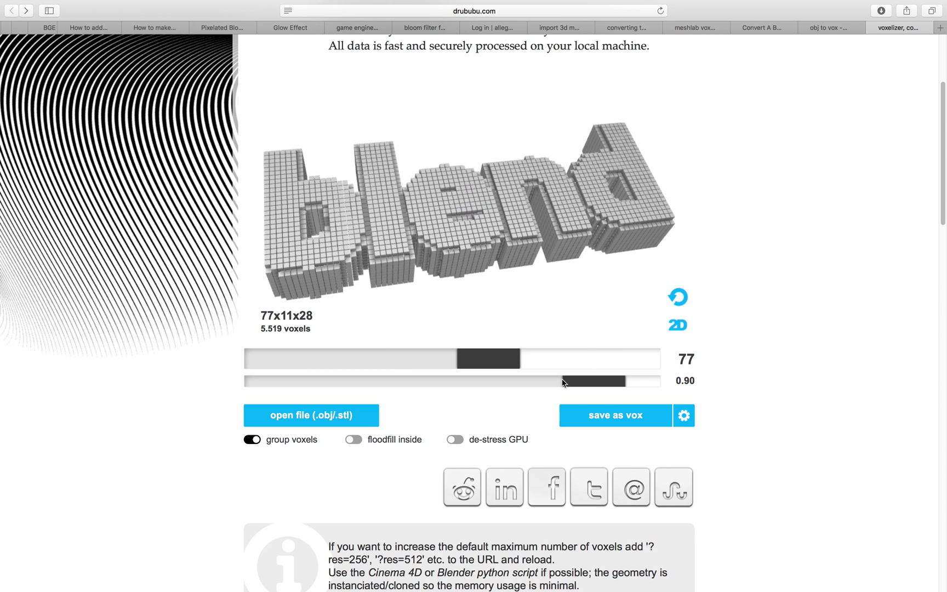
Set the voxel size to 1.00 and download the voxelized text as a vox file
{"action": "left_click_drag", "start_coordinate": [564, 382], "coordinate": [674, 389]}
{"action": "left_click_drag", "start_coordinate": [566, 232], "coordinate": [609, 285]}
{"action": "left_click", "coordinate": [615, 416]}
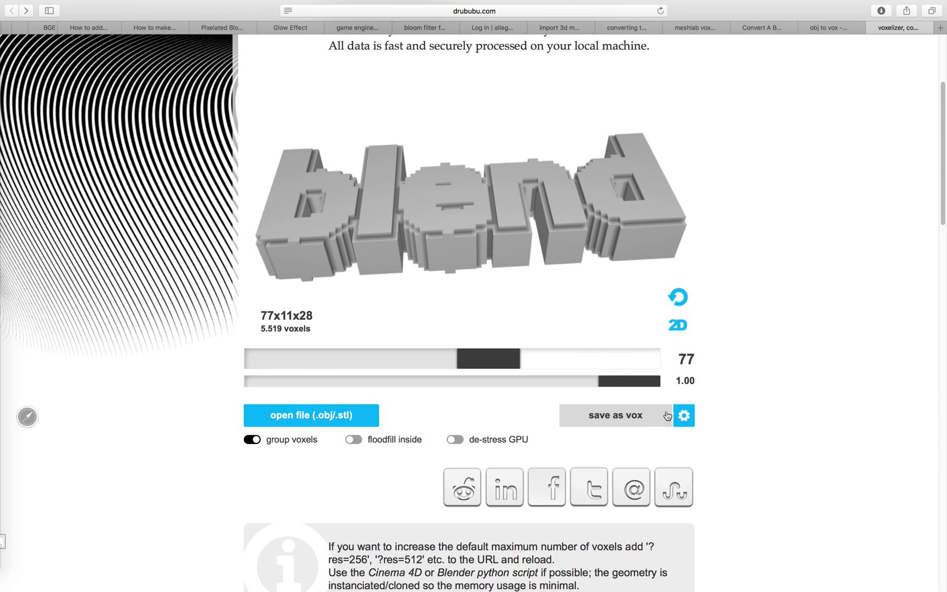
Reveal the downloaded voxelize_test_001.vox in the Downloads folder and locate voxelize_test_001.py beside it
{"action": "left_click", "coordinate": [880, 10]}
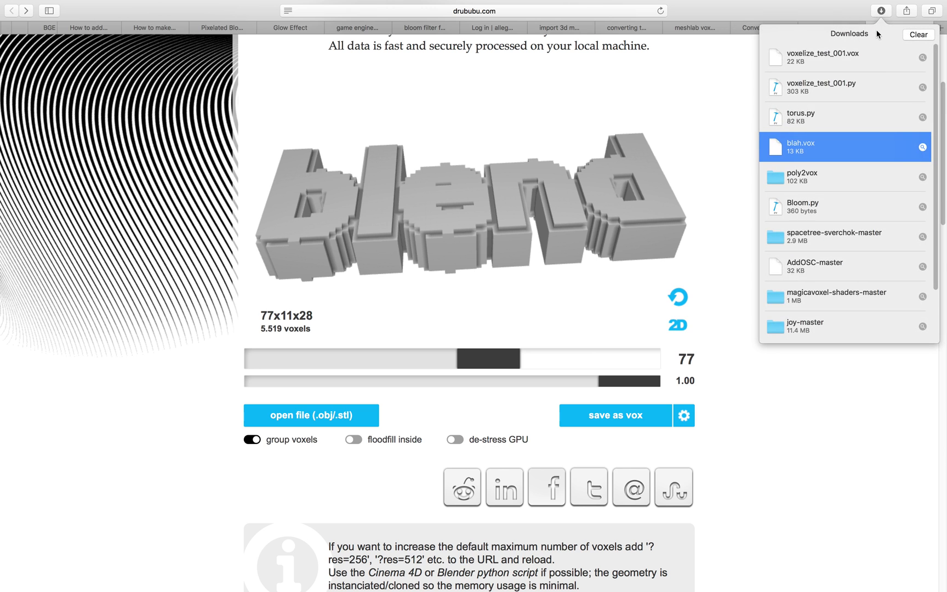
{"action": "left_click", "coordinate": [922, 118]}
{"action": "left_click_drag", "start_coordinate": [359, 61], "coordinate": [328, 78]}
{"action": "left_click", "coordinate": [356, 102]}
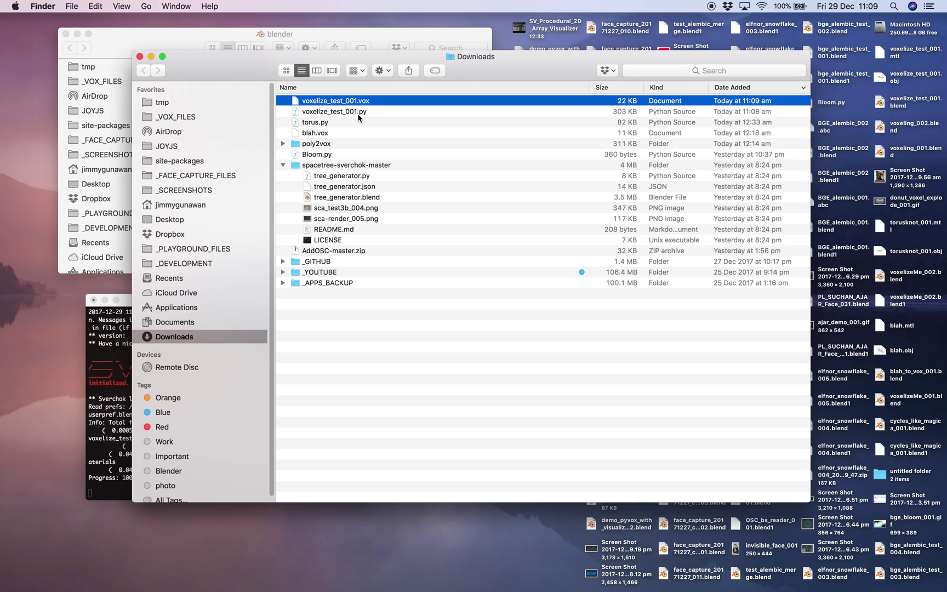
{"action": "left_click", "coordinate": [366, 112]}
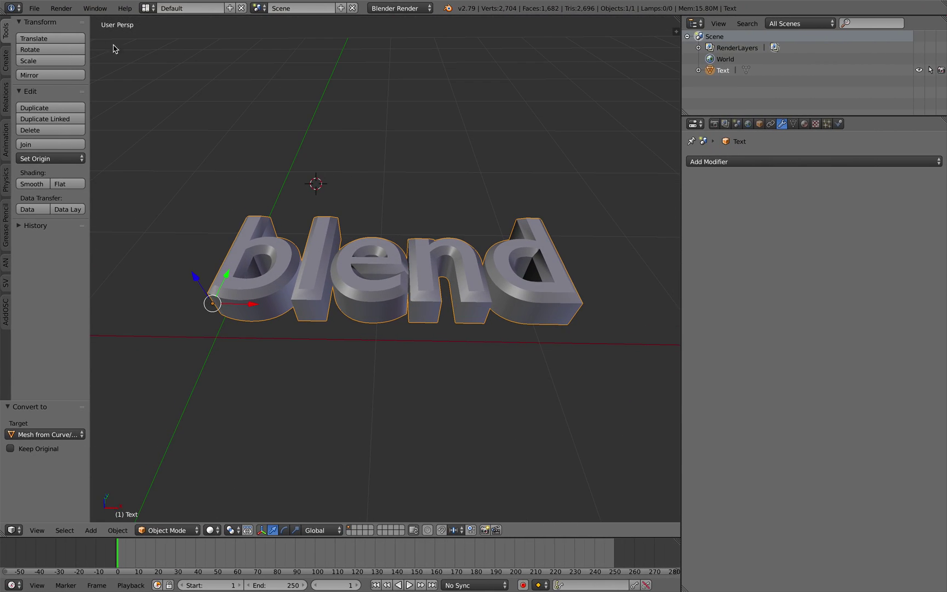
In Blender, save the scene as the next numbered version of voxelize_test_001.blend on the Desktop and deselect everything
{"action": "left_click", "coordinate": [34, 8]}
{"action": "left_click", "coordinate": [77, 106]}
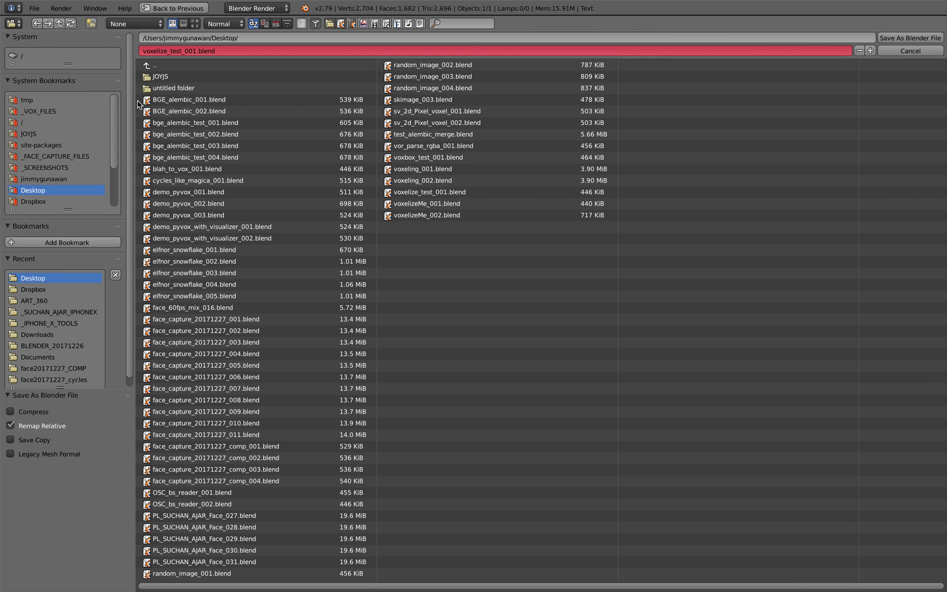
{"action": "left_click", "coordinate": [871, 52]}
{"action": "left_click", "coordinate": [892, 39]}
{"action": "scroll", "coordinate": [399, 250], "scroll_direction": "down", "scroll_amount": 2}
{"action": "key", "text": "a"}
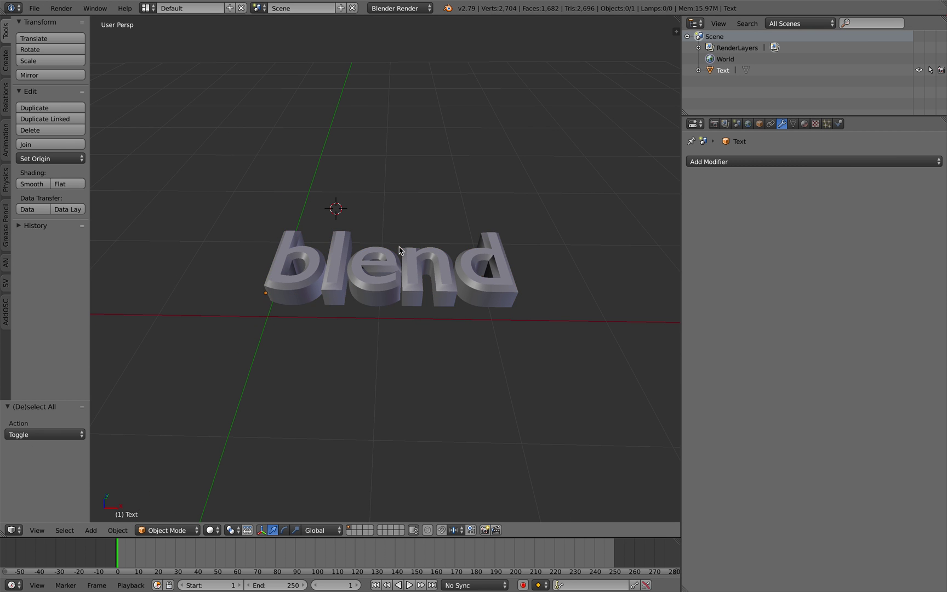
Delete the extruded text object from the Blender scene
{"action": "key", "text": "a"}
{"action": "key", "text": "x"}
{"action": "left_click", "coordinate": [400, 249]}
{"action": "key", "text": "ctrl+Left"}
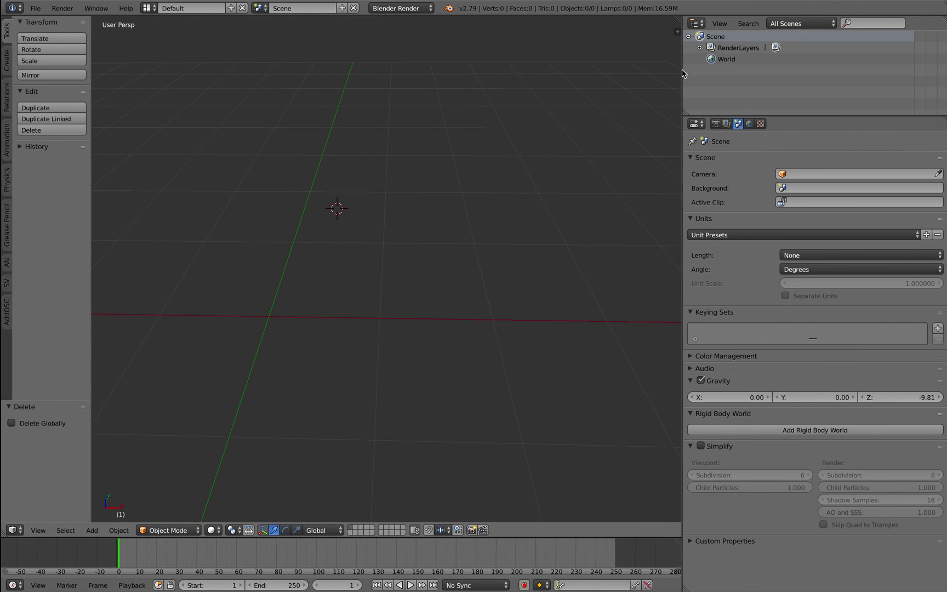
Split the 3D view horizontally, turn the upper area into a Text Editor, and create a new text block
{"action": "left_click_drag", "start_coordinate": [742, 25], "coordinate": [740, 198]}
{"action": "left_click_drag", "start_coordinate": [673, 199], "coordinate": [673, 233]}
{"action": "left_click", "coordinate": [13, 220]}
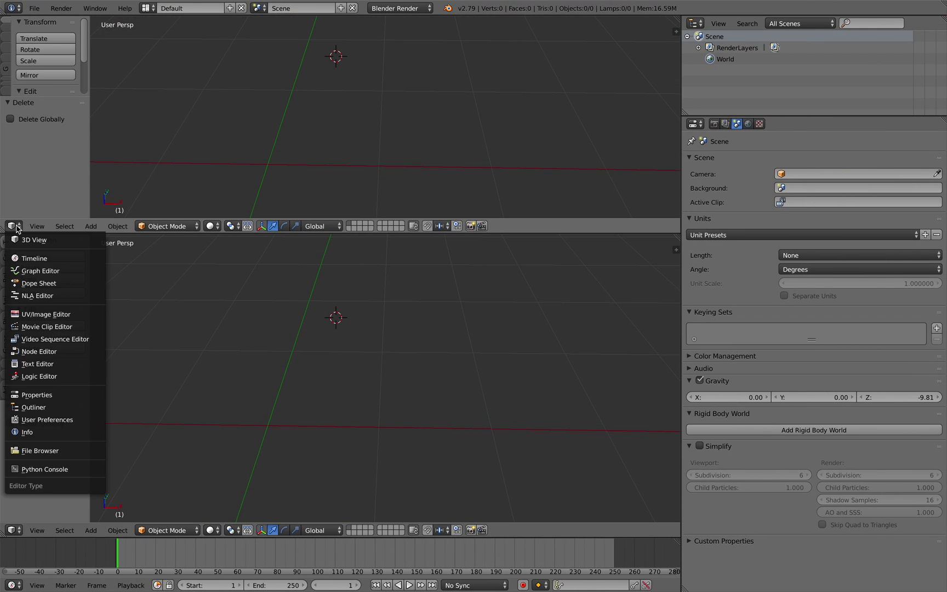
{"action": "left_click", "coordinate": [65, 358]}
{"action": "left_click", "coordinate": [151, 227]}
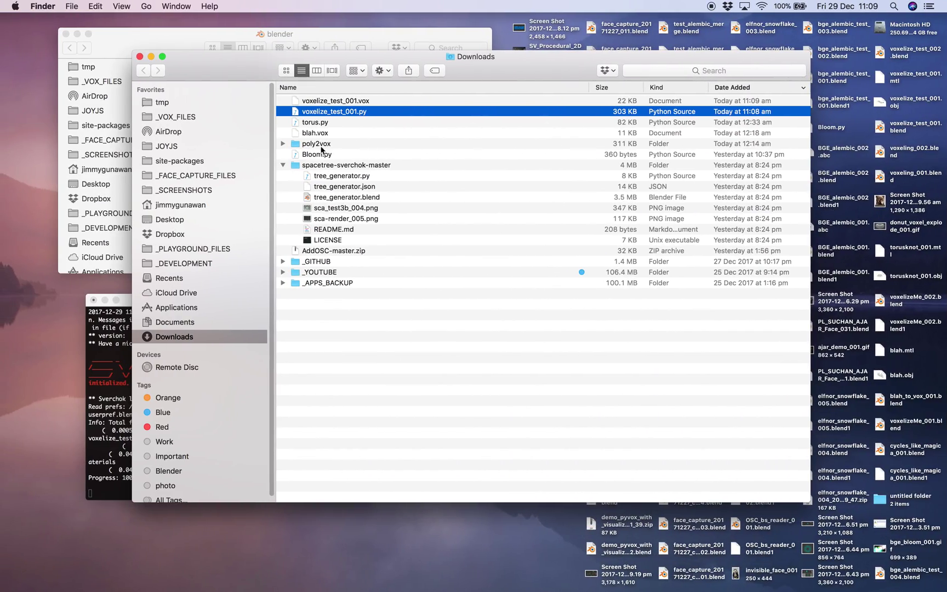
Reorder the desktop spaces to Desktop, Blender, MagicaVoxel, Safari, and return to Blender
{"action": "key", "text": "ctrl+Up"}
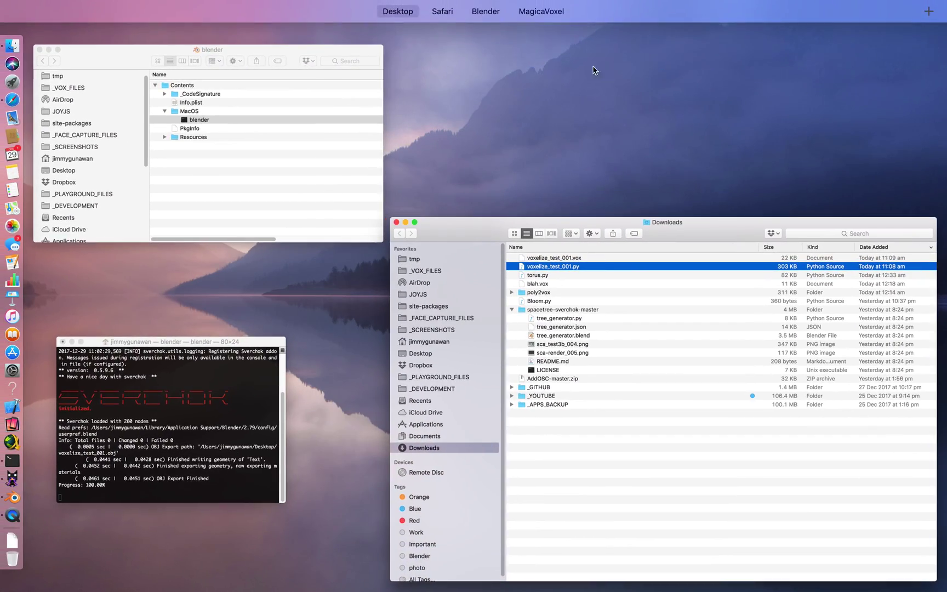
{"action": "left_click_drag", "start_coordinate": [421, 30], "coordinate": [413, 31]}
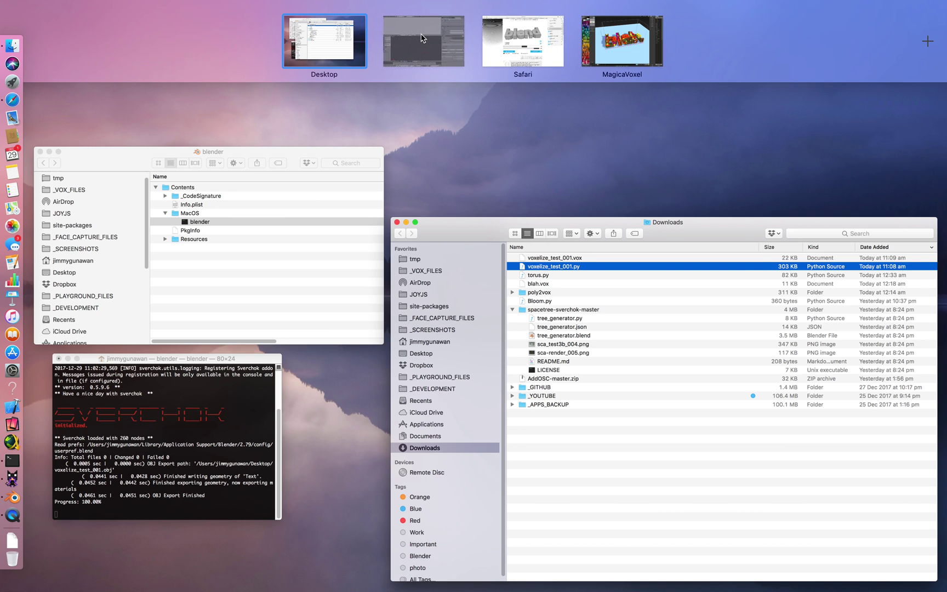
{"action": "left_click_drag", "start_coordinate": [615, 32], "coordinate": [443, 31]}
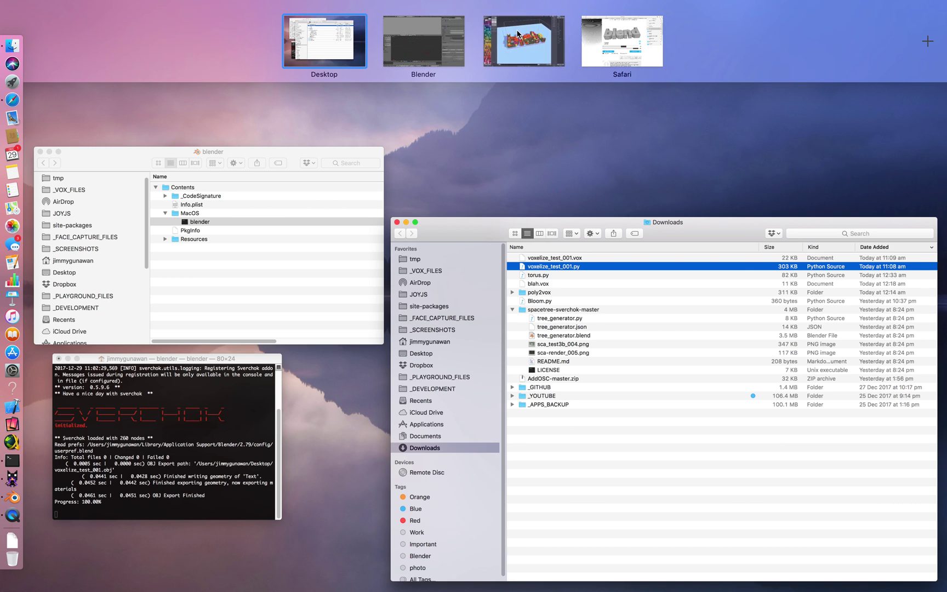
{"action": "left_click", "coordinate": [444, 34]}
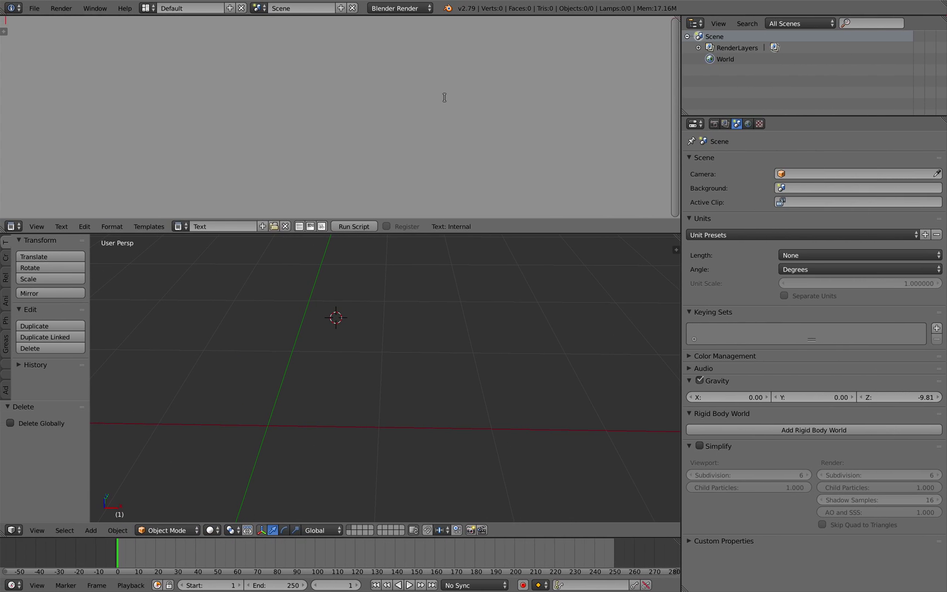
Load voxelize_test_001.py from the Downloads folder into Blender's Text Editor and enlarge the editor area
{"action": "key", "text": "ctrl+Left"}
{"action": "mouse_move", "coordinate": [355, 115]}
{"action": "left_mouse_down"}
{"action": "mouse_move", "coordinate": [372, 108]}
{"action": "mouse_move", "coordinate": [363, 123]}
{"action": "left_mouse_up"}
{"action": "key", "text": "ctrl+Right"}
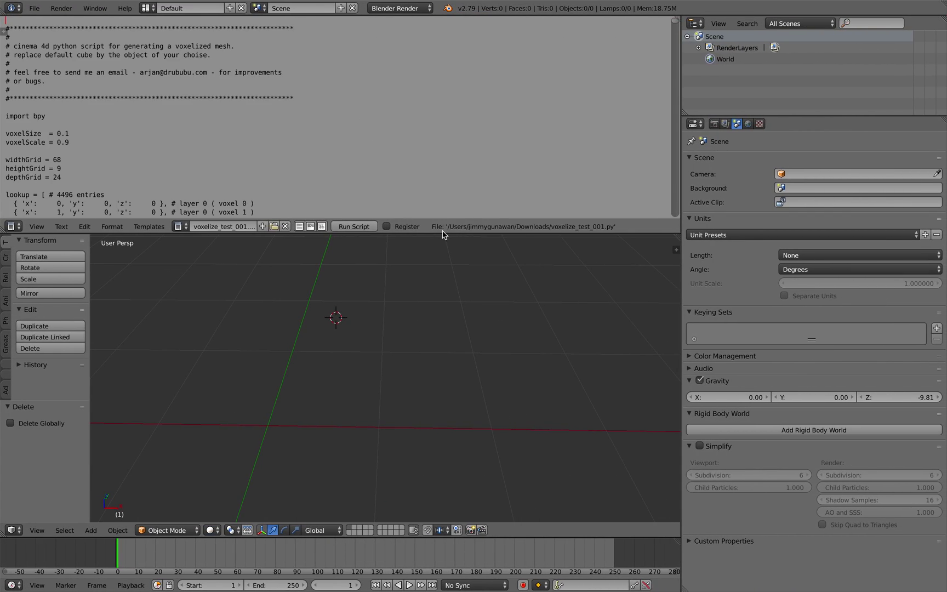
{"action": "left_click_drag", "start_coordinate": [444, 232], "coordinate": [445, 335]}
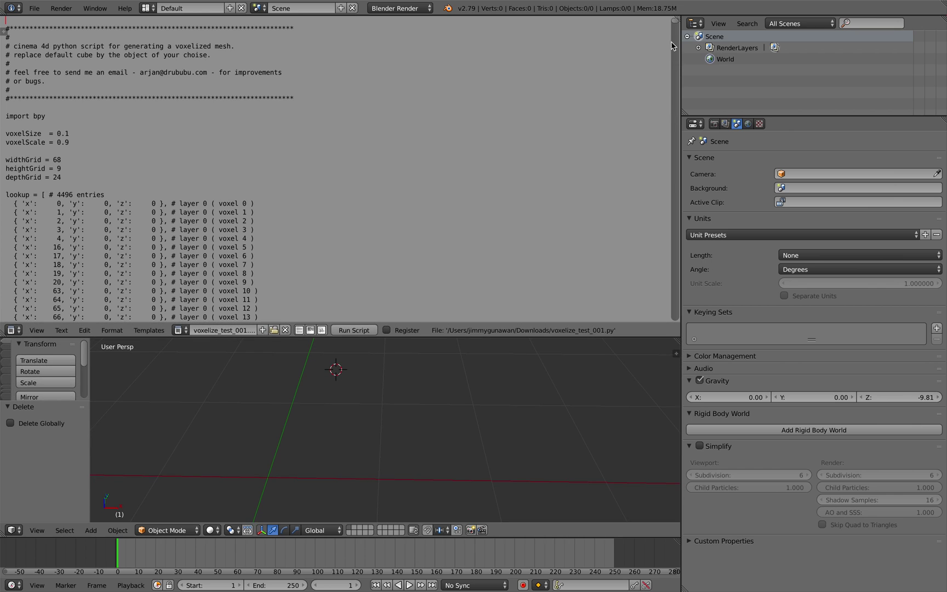
Examine the voxel coordinate entries in the loaded script and return to its beginning
{"action": "scroll", "coordinate": [674, 23], "scroll_direction": "down", "scroll_amount": 10}
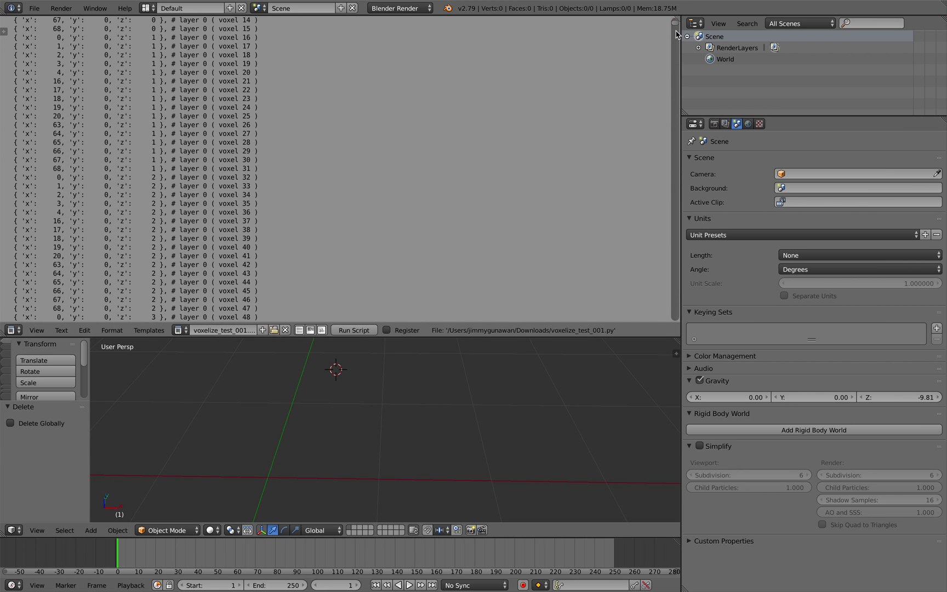
{"action": "scroll", "coordinate": [668, 162], "scroll_direction": "down", "scroll_amount": 10}
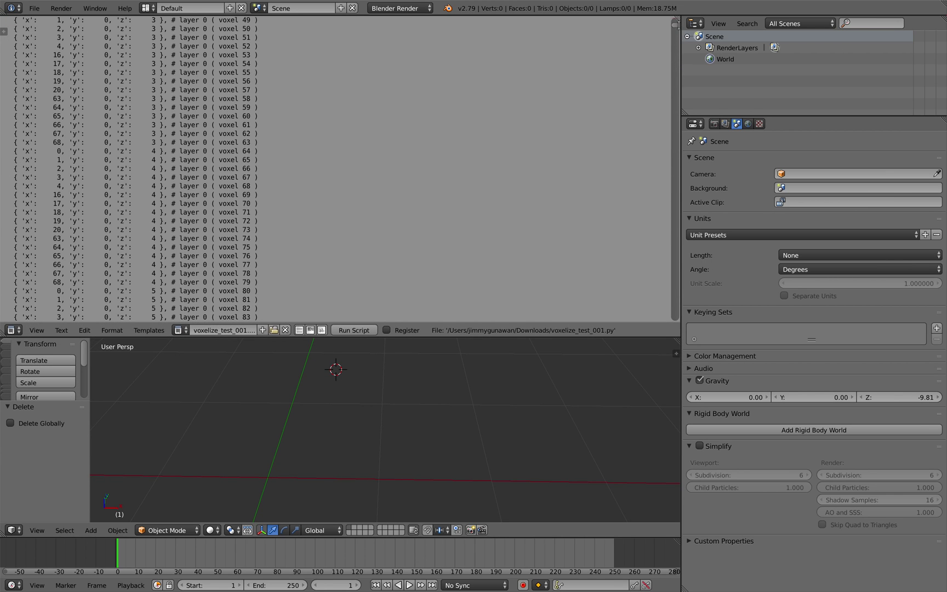
{"action": "left_click_drag", "start_coordinate": [678, 25], "coordinate": [679, 181]}
{"action": "left_click_drag", "start_coordinate": [296, 111], "coordinate": [290, 129]}
{"action": "left_click", "coordinate": [290, 130]}
{"action": "scroll", "coordinate": [289, 129], "scroll_direction": "up", "scroll_amount": 9}
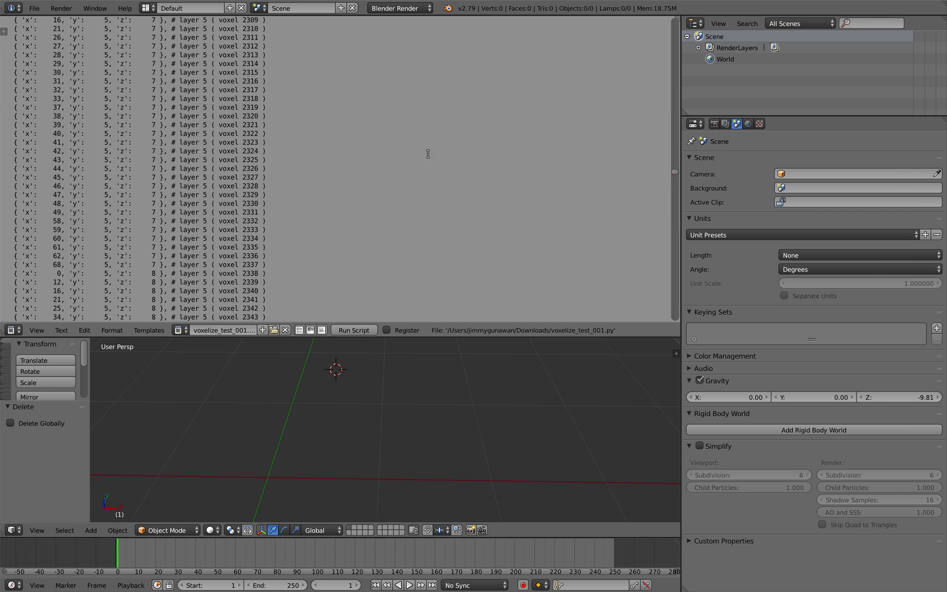
{"action": "left_click_drag", "start_coordinate": [675, 175], "coordinate": [680, 19]}
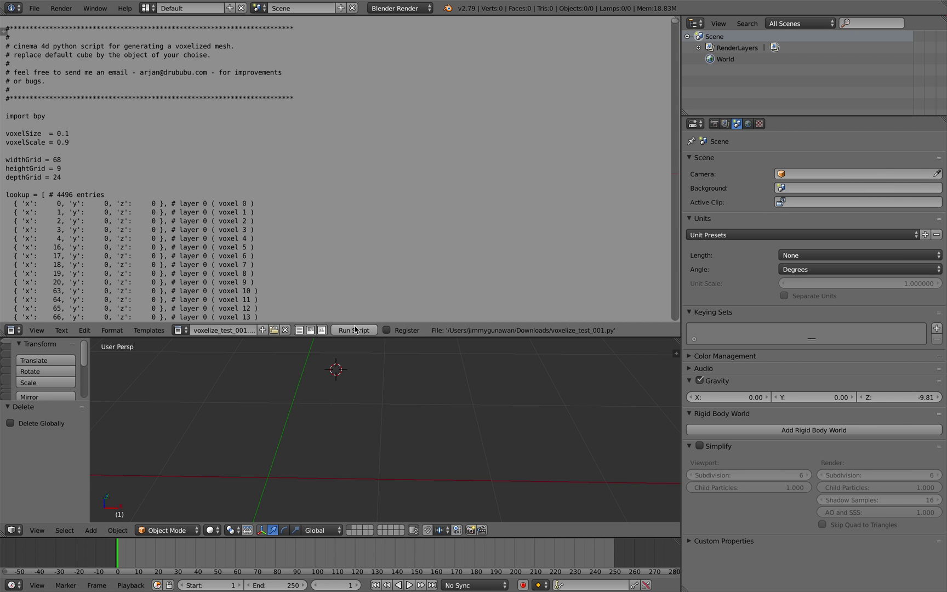
Load voxelize_test_001.vox from the Downloads folder into MagicaVoxel
{"action": "key", "text": "ctrl+Left"}
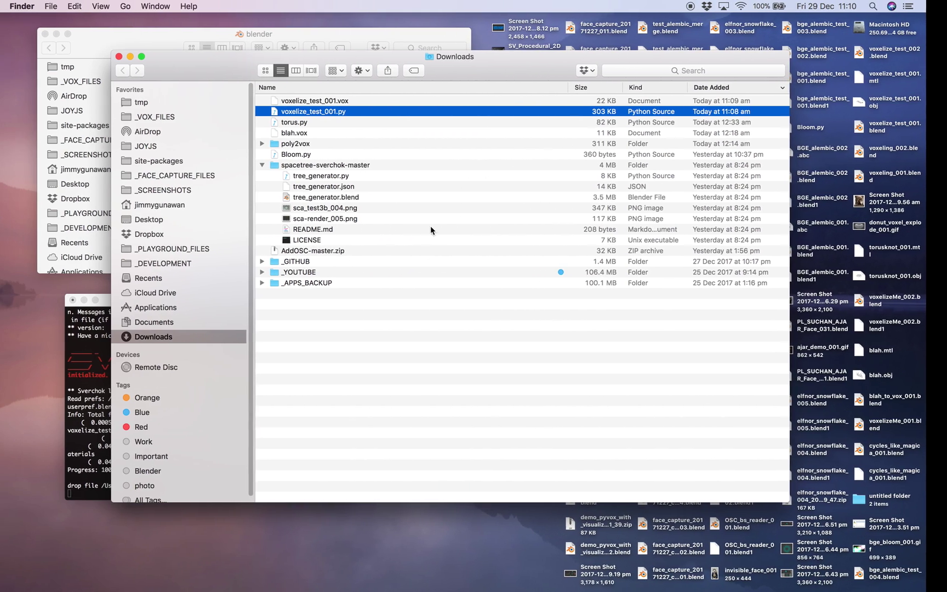
{"action": "key", "text": "Up"}
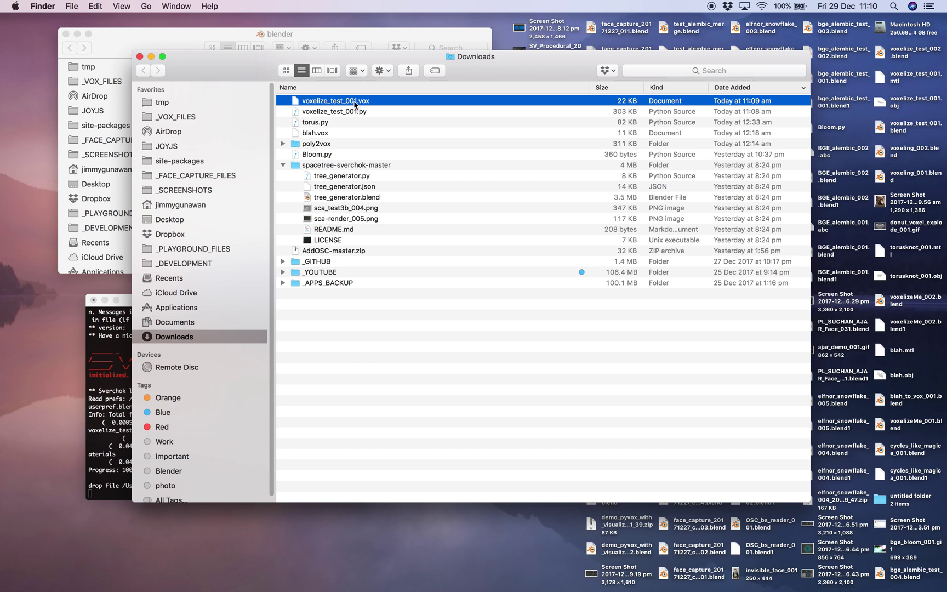
{"action": "key", "text": "ctrl+Right"}
{"action": "key", "text": "ctrl+Right"}
{"action": "left_click_drag", "start_coordinate": [411, 132], "coordinate": [439, 214]}
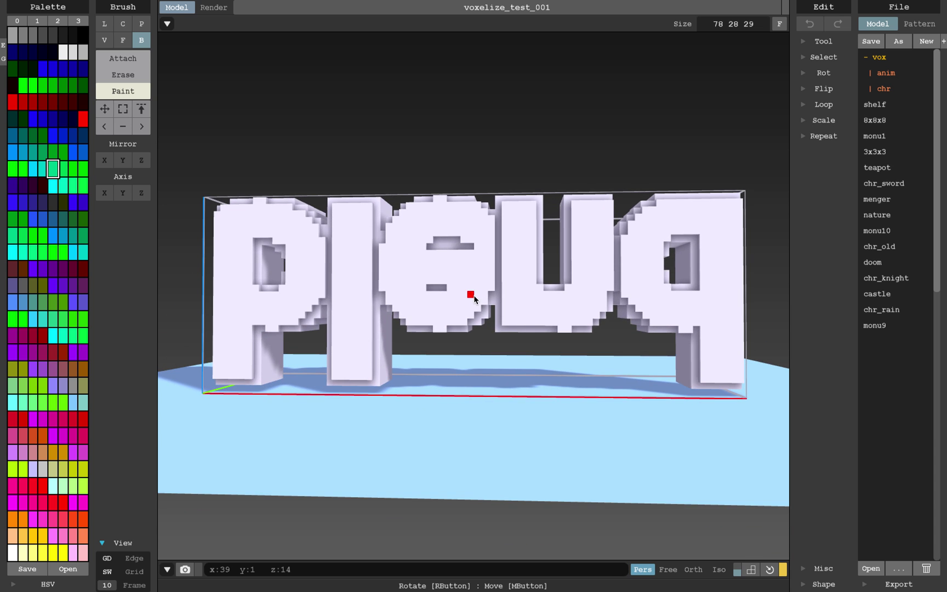
Paint large dark purple box areas across the front and top of the voxel letters
{"action": "mouse_move", "coordinate": [438, 199]}
{"action": "right_mouse_down"}
{"action": "mouse_move", "coordinate": [453, 302]}
{"action": "mouse_move", "coordinate": [436, 313]}
{"action": "mouse_move", "coordinate": [600, 219]}
{"action": "mouse_move", "coordinate": [649, 244]}
{"action": "mouse_move", "coordinate": [556, 260]}
{"action": "mouse_move", "coordinate": [422, 251]}
{"action": "mouse_move", "coordinate": [443, 145]}
{"action": "mouse_move", "coordinate": [435, 148]}
{"action": "mouse_move", "coordinate": [581, 205]}
{"action": "mouse_move", "coordinate": [624, 237]}
{"action": "mouse_move", "coordinate": [425, 274]}
{"action": "mouse_move", "coordinate": [400, 252]}
{"action": "mouse_move", "coordinate": [383, 258]}
{"action": "mouse_move", "coordinate": [437, 269]}
{"action": "mouse_move", "coordinate": [323, 249]}
{"action": "right_mouse_up"}
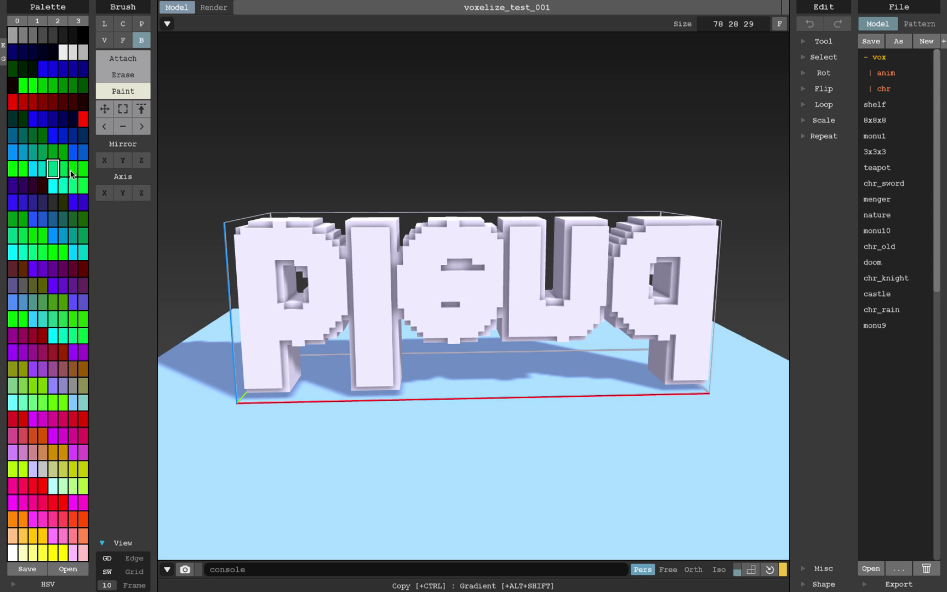
{"action": "left_click", "coordinate": [37, 183]}
{"action": "mouse_move", "coordinate": [290, 255]}
{"action": "left_mouse_down"}
{"action": "mouse_move", "coordinate": [416, 285]}
{"action": "mouse_move", "coordinate": [504, 326]}
{"action": "mouse_move", "coordinate": [634, 353]}
{"action": "left_mouse_up"}
{"action": "left_click_drag", "start_coordinate": [354, 372], "coordinate": [393, 384]}
{"action": "right_click_drag", "start_coordinate": [378, 384], "coordinate": [421, 382]}
{"action": "left_click_drag", "start_coordinate": [500, 262], "coordinate": [573, 226]}
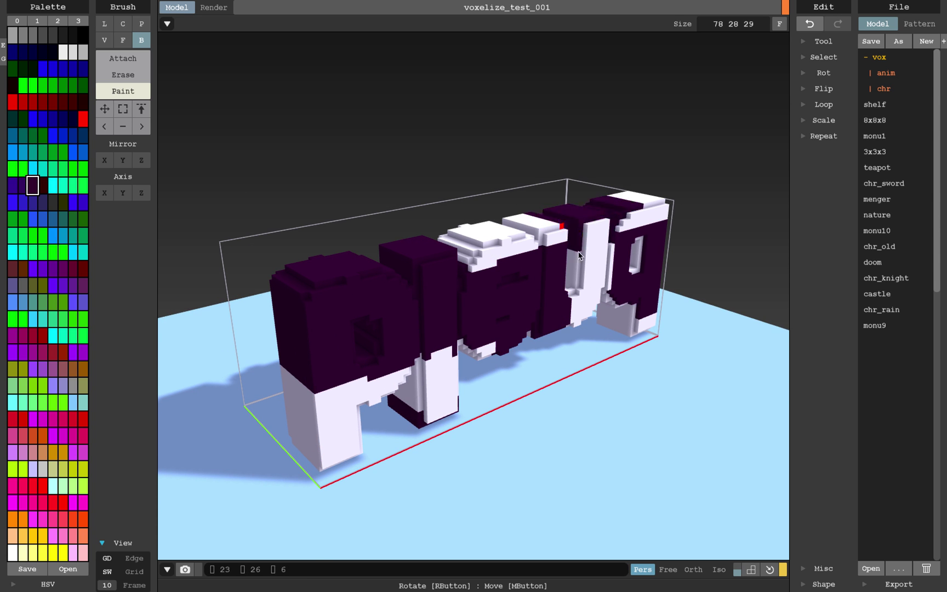
{"action": "right_click_drag", "start_coordinate": [417, 315], "coordinate": [517, 321]}
{"action": "left_click_drag", "start_coordinate": [518, 324], "coordinate": [463, 220]}
Paint bright green box areas over the opposite side of the voxel letters
{"action": "right_click_drag", "start_coordinate": [463, 219], "coordinate": [437, 314]}
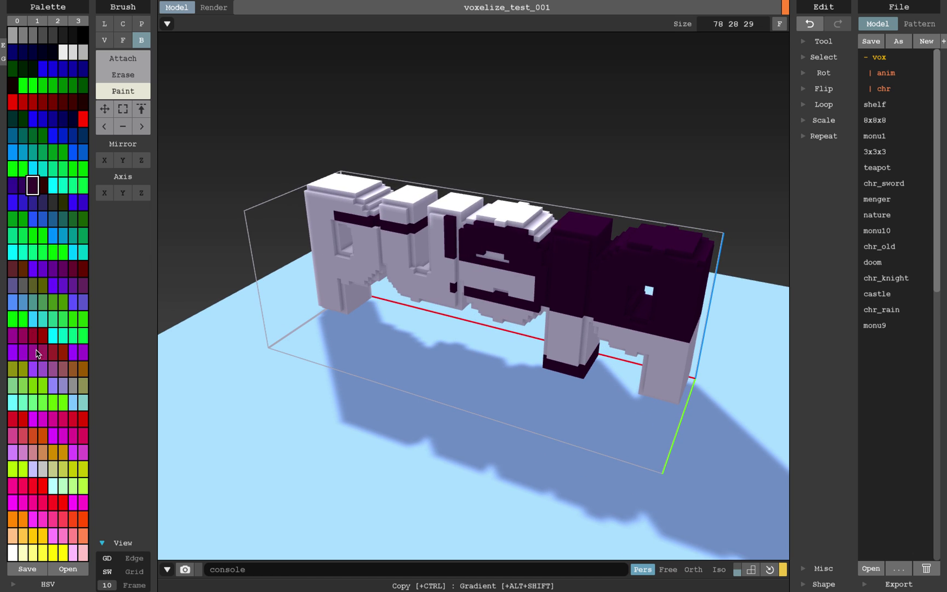
{"action": "left_click_drag", "start_coordinate": [312, 244], "coordinate": [373, 313]}
{"action": "left_click_drag", "start_coordinate": [413, 220], "coordinate": [499, 327]}
{"action": "right_click_drag", "start_coordinate": [499, 327], "coordinate": [586, 306]}
{"action": "left_click_drag", "start_coordinate": [278, 233], "coordinate": [427, 307]}
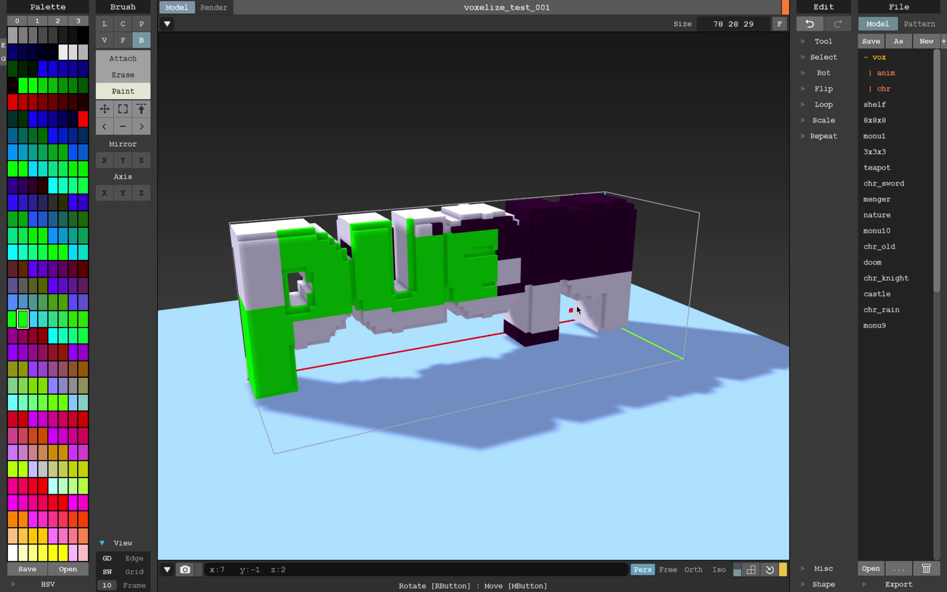
{"action": "left_click_drag", "start_coordinate": [458, 263], "coordinate": [626, 324]}
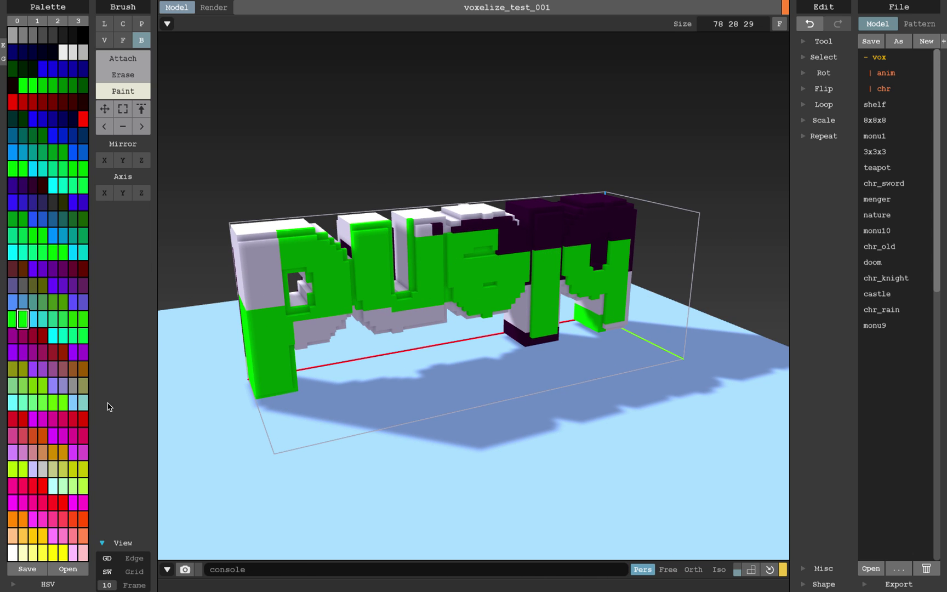
Paint lime green box patches on several of the voxel letters
{"action": "left_click_drag", "start_coordinate": [273, 261], "coordinate": [338, 318]}
{"action": "left_click_drag", "start_coordinate": [239, 235], "coordinate": [300, 310]}
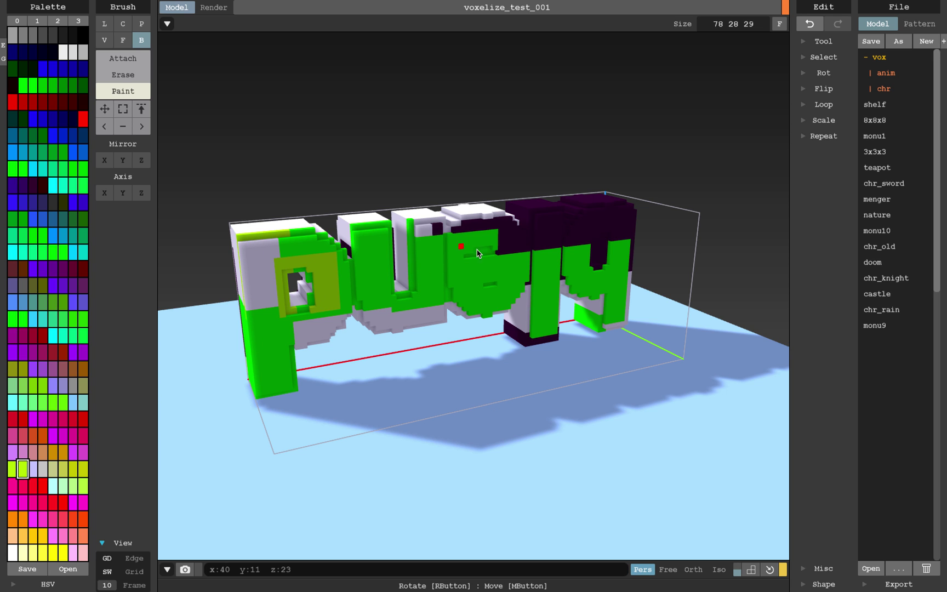
{"action": "left_click_drag", "start_coordinate": [468, 245], "coordinate": [529, 319]}
{"action": "left_click_drag", "start_coordinate": [467, 288], "coordinate": [432, 320]}
{"action": "mouse_move", "coordinate": [391, 327]}
{"action": "right_mouse_down"}
{"action": "mouse_move", "coordinate": [451, 337]}
{"action": "mouse_move", "coordinate": [504, 313]}
{"action": "mouse_move", "coordinate": [501, 275]}
{"action": "right_mouse_up"}
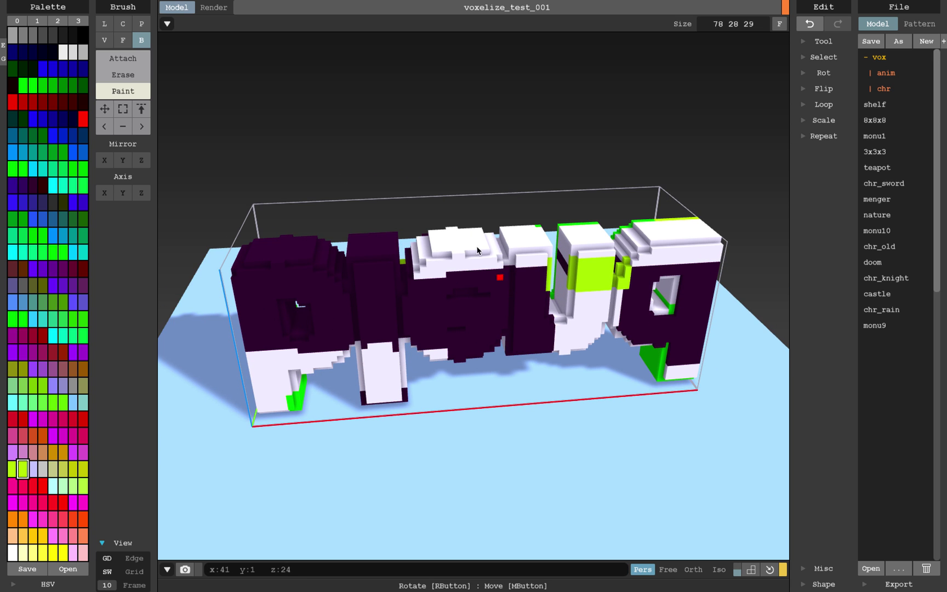
{"action": "left_click", "coordinate": [501, 275]}
Paint red box patches across the upper part of the letters' front side
{"action": "left_click", "coordinate": [72, 418]}
{"action": "mouse_move", "coordinate": [321, 258]}
{"action": "left_mouse_down"}
{"action": "mouse_move", "coordinate": [331, 305]}
{"action": "mouse_move", "coordinate": [512, 330]}
{"action": "mouse_move", "coordinate": [499, 310]}
{"action": "left_mouse_up"}
{"action": "mouse_move", "coordinate": [432, 298]}
{"action": "right_mouse_down"}
{"action": "mouse_move", "coordinate": [437, 316]}
{"action": "mouse_move", "coordinate": [413, 305]}
{"action": "mouse_move", "coordinate": [408, 324]}
{"action": "right_mouse_up"}
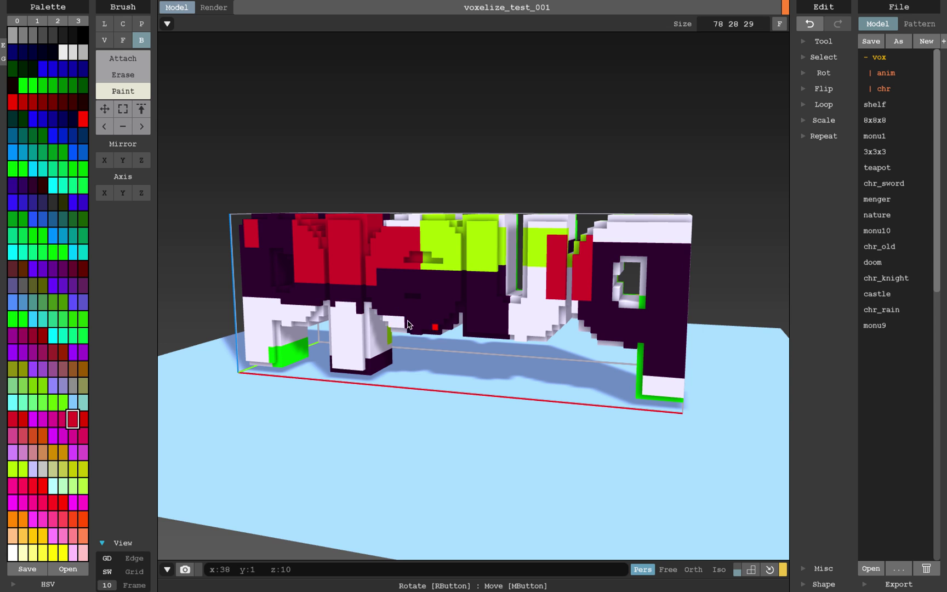
Switch to colour palette 1 and paint yellow box areas on the letters, including the bases of the two tall stems
{"action": "left_click", "coordinate": [37, 20]}
{"action": "right_click_drag", "start_coordinate": [348, 165], "coordinate": [190, 262]}
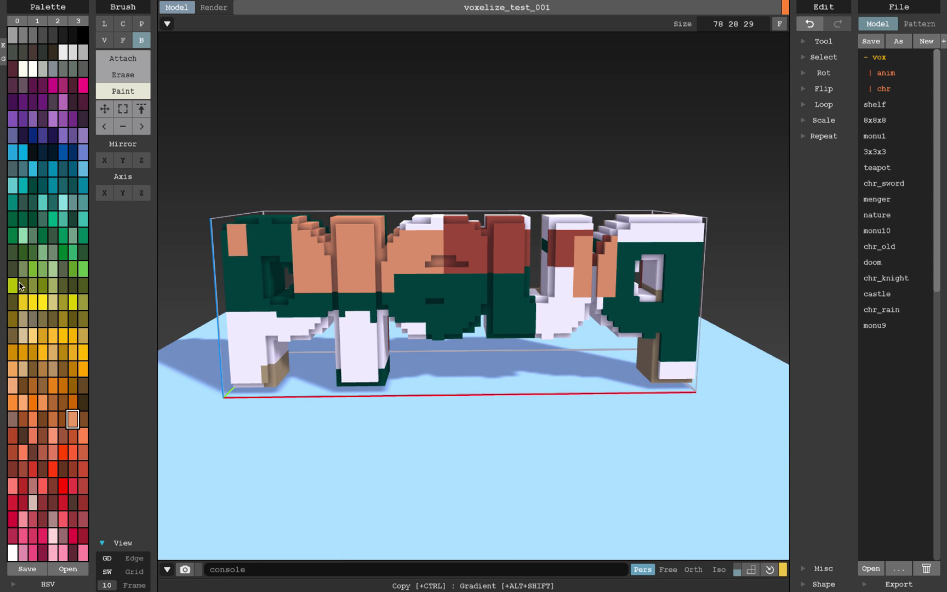
{"action": "left_click_drag", "start_coordinate": [228, 314], "coordinate": [277, 382]}
{"action": "left_click_drag", "start_coordinate": [318, 313], "coordinate": [384, 382]}
{"action": "left_click_drag", "start_coordinate": [265, 287], "coordinate": [334, 335]}
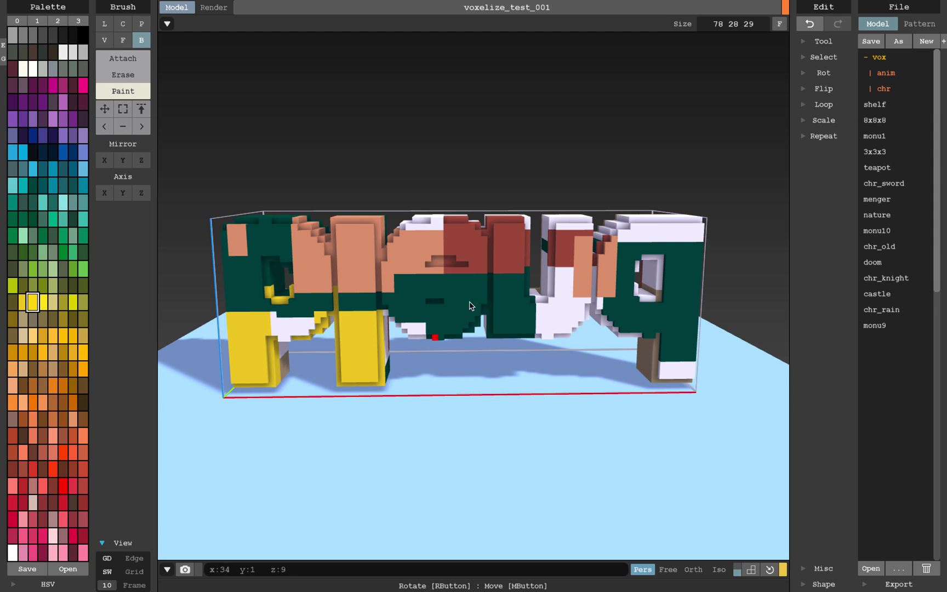
{"action": "left_click", "coordinate": [422, 240]}
{"action": "left_click", "coordinate": [593, 320]}
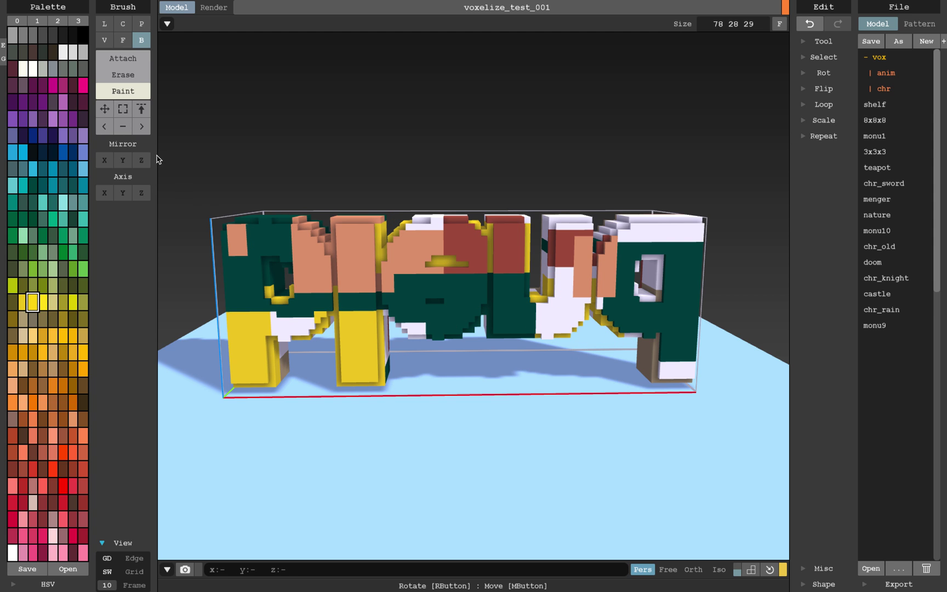
Paint bright pink box patches on both the front and the back of the voxel letters
{"action": "left_click_drag", "start_coordinate": [509, 219], "coordinate": [621, 264]}
{"action": "left_click_drag", "start_coordinate": [663, 232], "coordinate": [689, 258]}
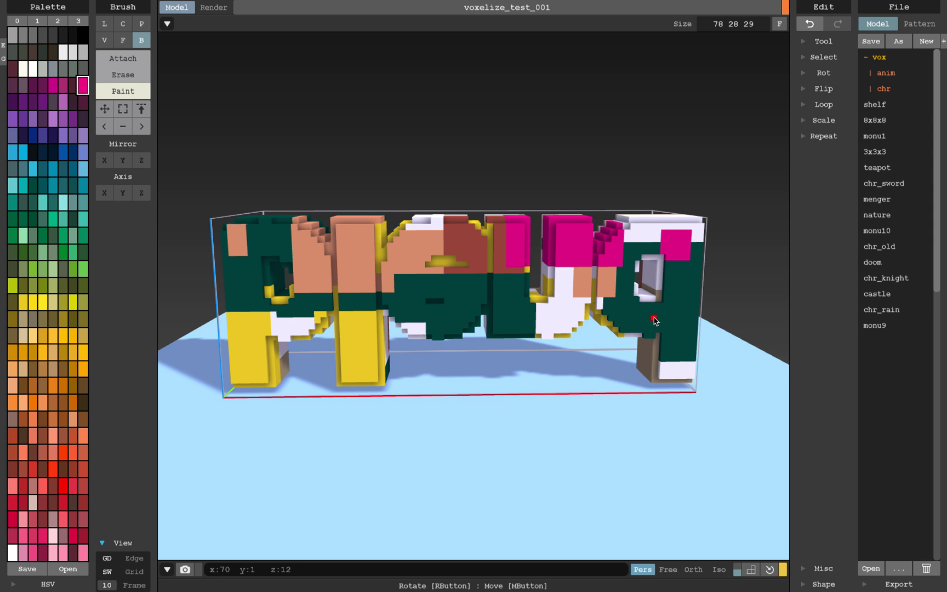
{"action": "right_click_drag", "start_coordinate": [692, 304], "coordinate": [601, 290]}
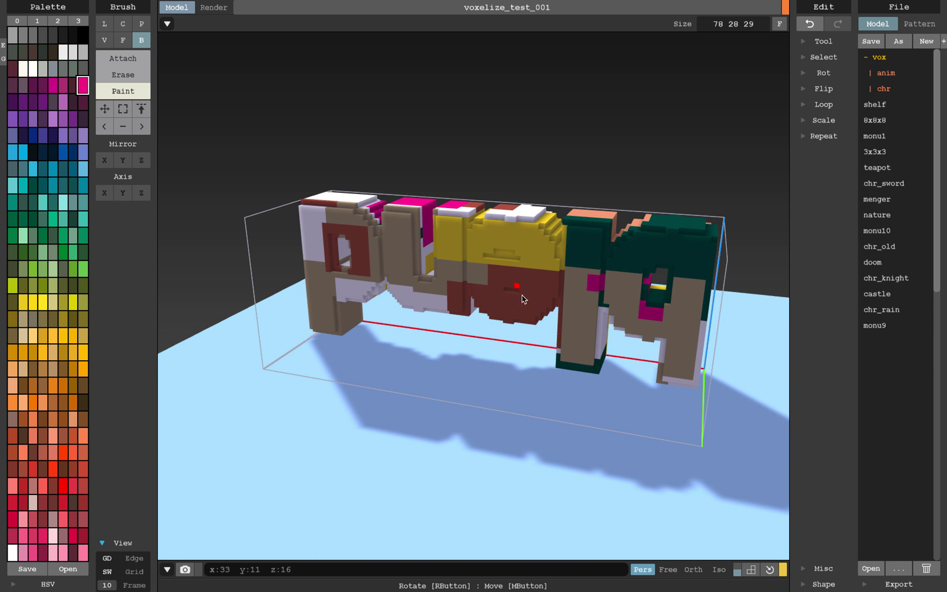
{"action": "right_click_drag", "start_coordinate": [403, 305], "coordinate": [431, 283]}
In render mode, make the selected pink an emissive material with power level 3 and partial emission and glow, and turn off ACES
{"action": "left_click", "coordinate": [214, 7]}
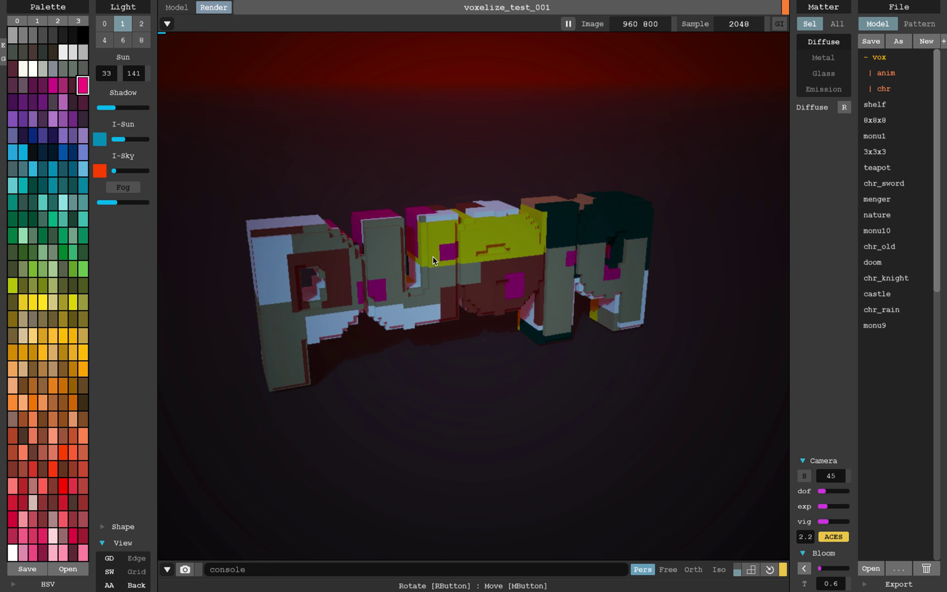
{"action": "right_click_drag", "start_coordinate": [478, 264], "coordinate": [526, 258]}
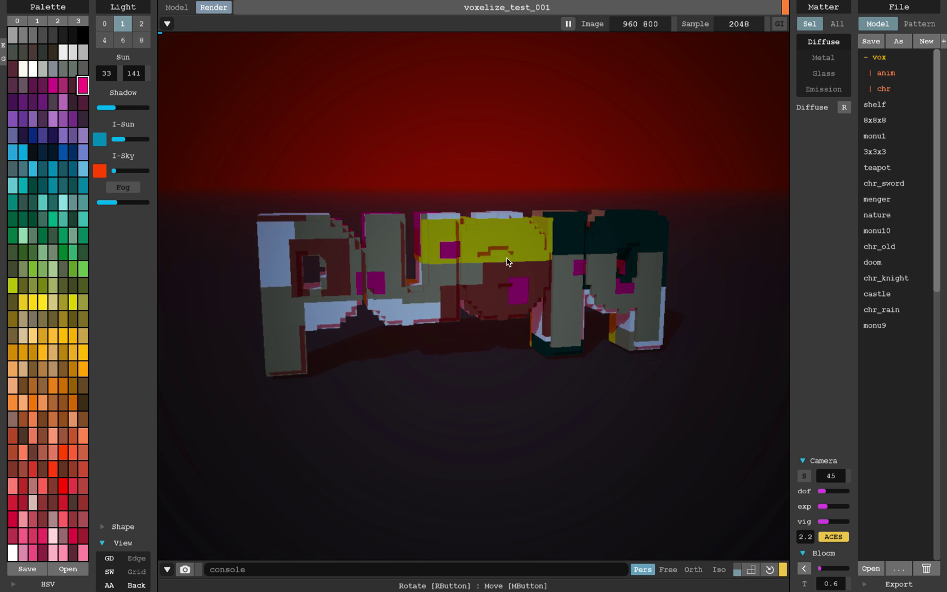
{"action": "left_click", "coordinate": [824, 89]}
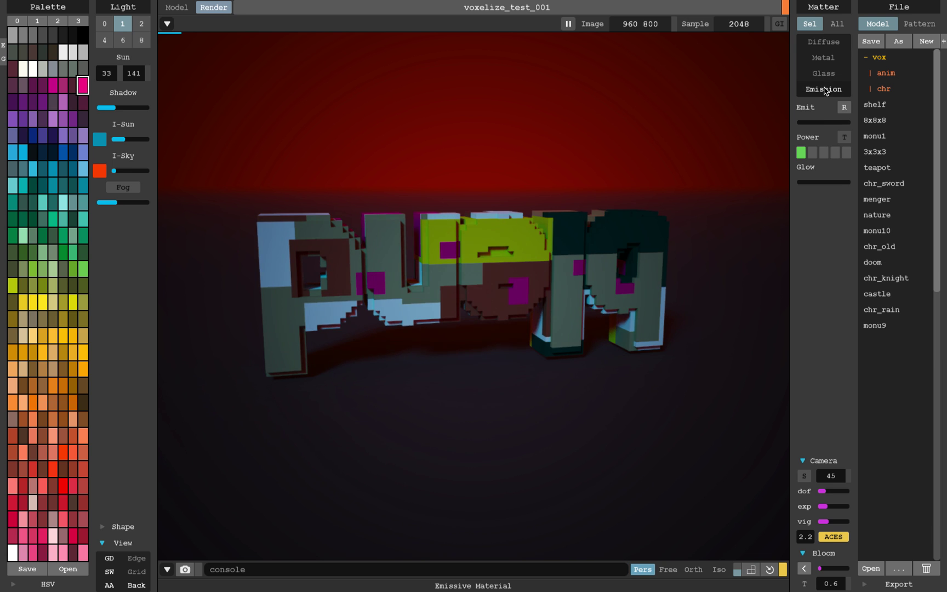
{"action": "left_click", "coordinate": [820, 123]}
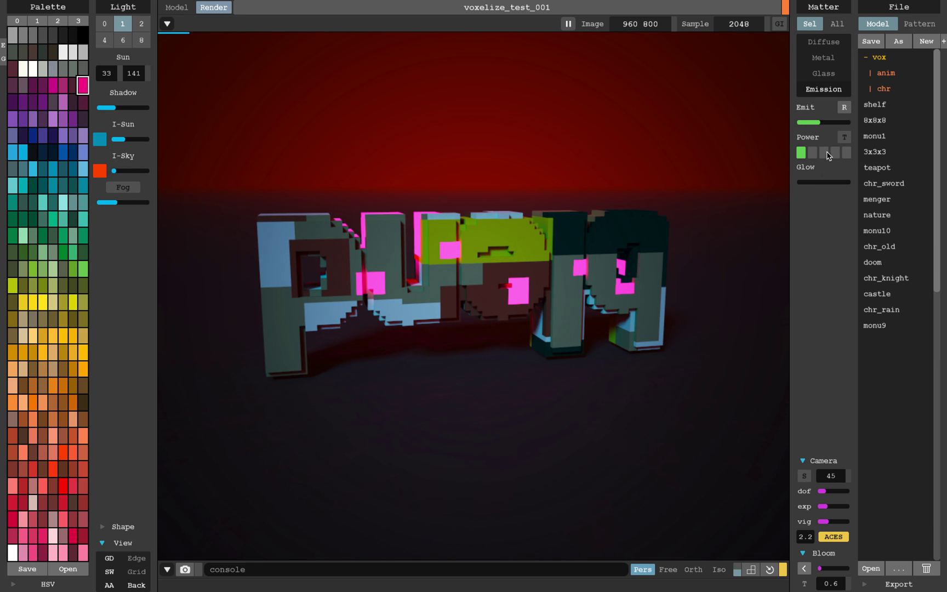
{"action": "left_click", "coordinate": [819, 182]}
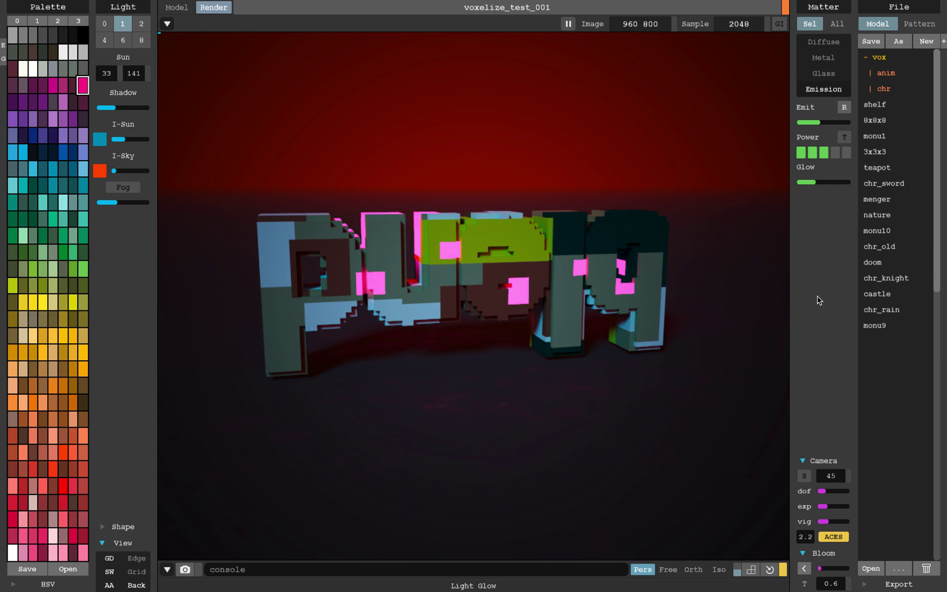
{"action": "left_click", "coordinate": [809, 568]}
{"action": "left_click", "coordinate": [835, 537]}
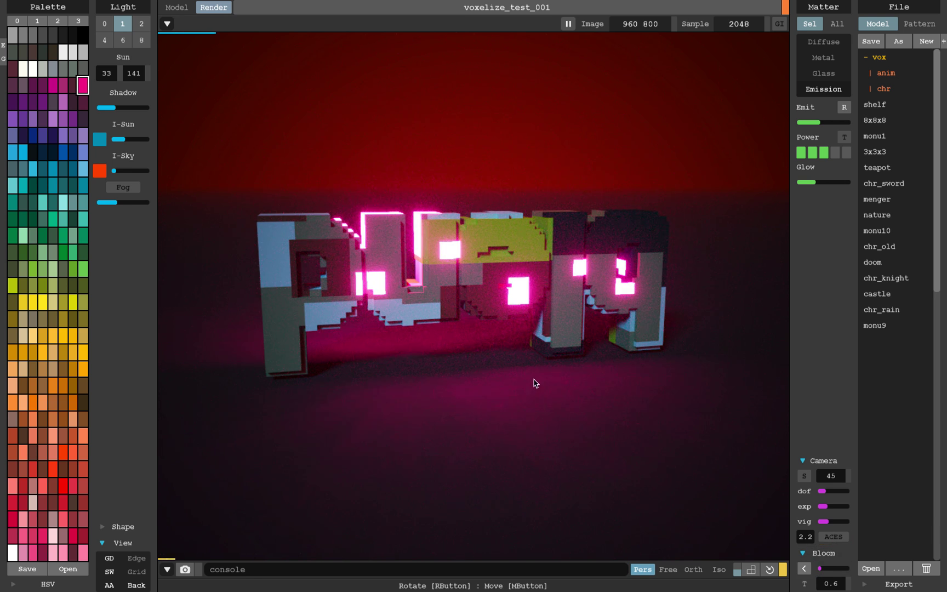
Change the sky light colour to deep blue in the render
{"action": "right_click_drag", "start_coordinate": [455, 286], "coordinate": [474, 302]}
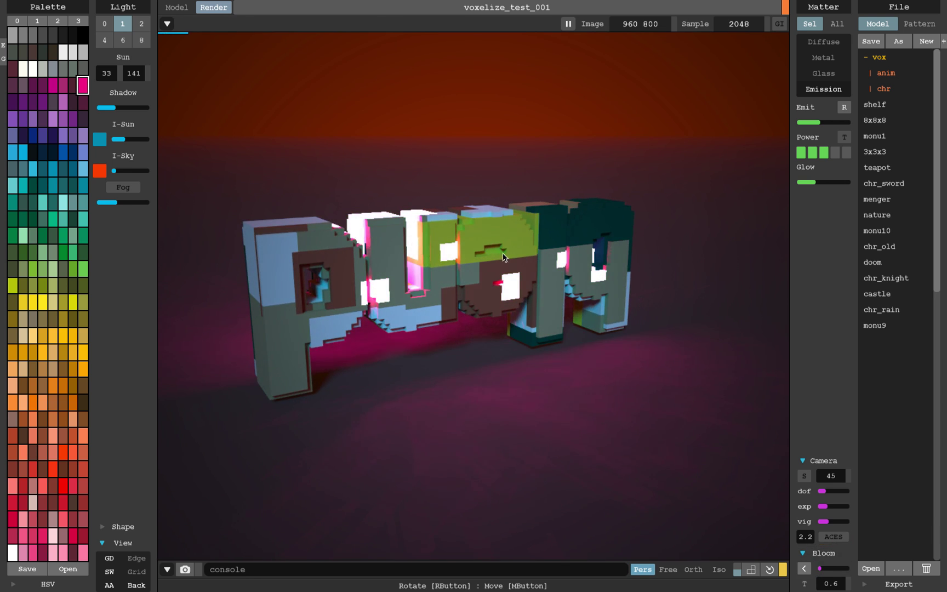
{"action": "left_click", "coordinate": [825, 568]}
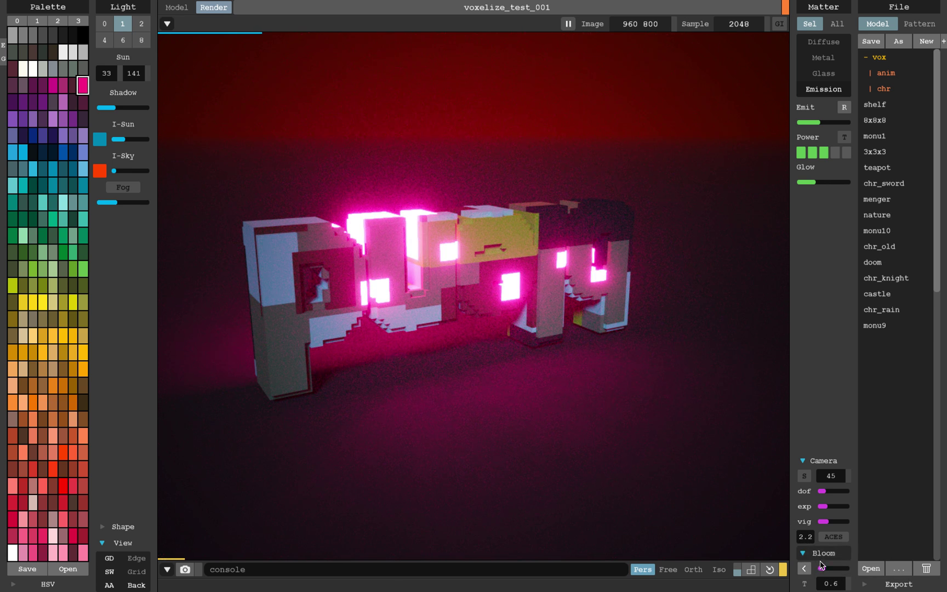
{"action": "right_click_drag", "start_coordinate": [517, 197], "coordinate": [473, 258]}
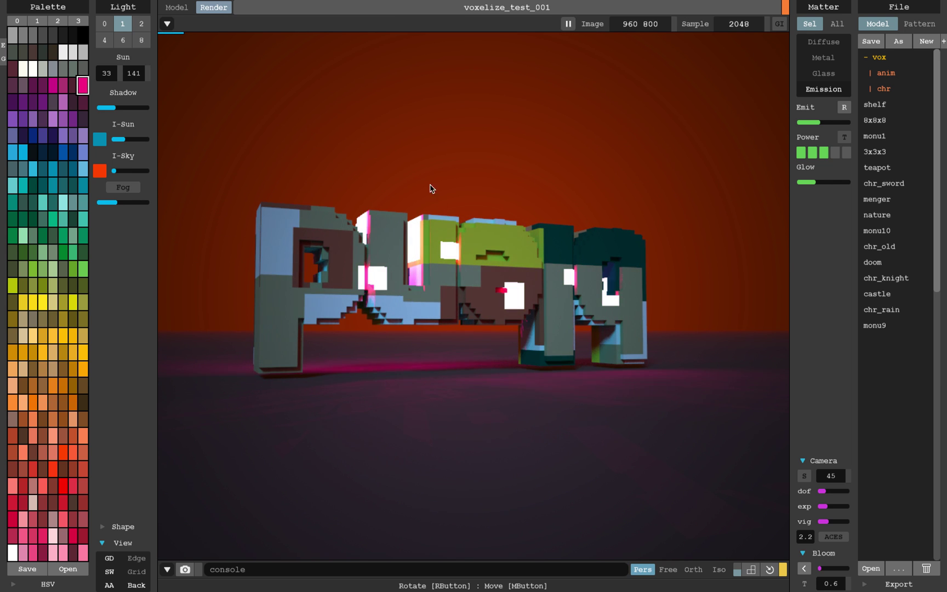
{"action": "right_click_drag", "start_coordinate": [536, 305], "coordinate": [551, 337]}
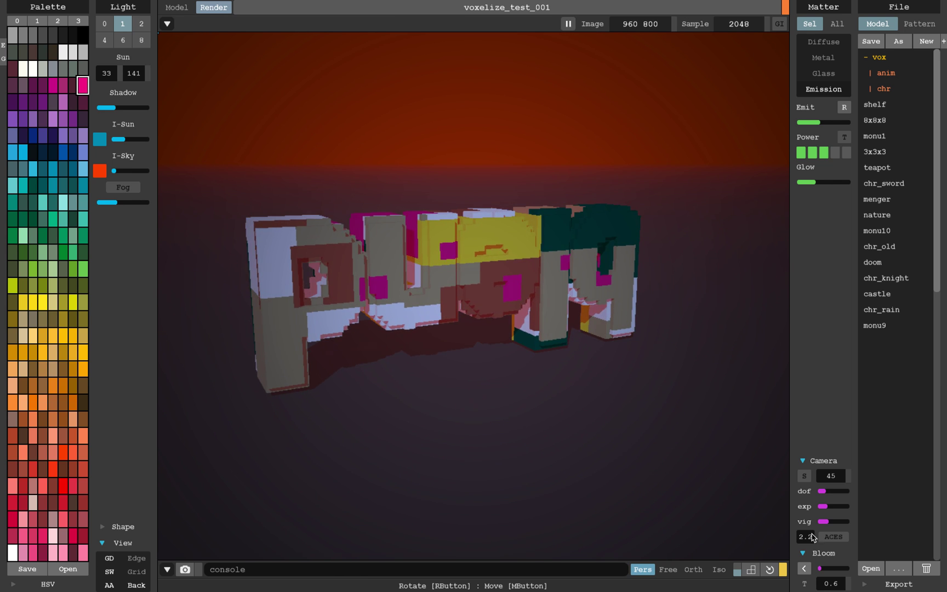
{"action": "left_click", "coordinate": [804, 568]}
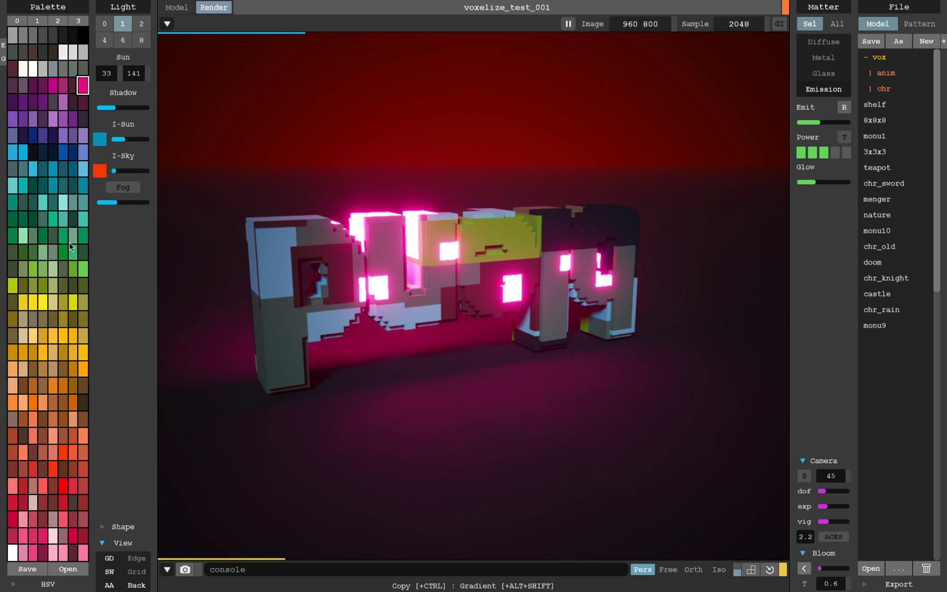
{"action": "left_click", "coordinate": [62, 153]}
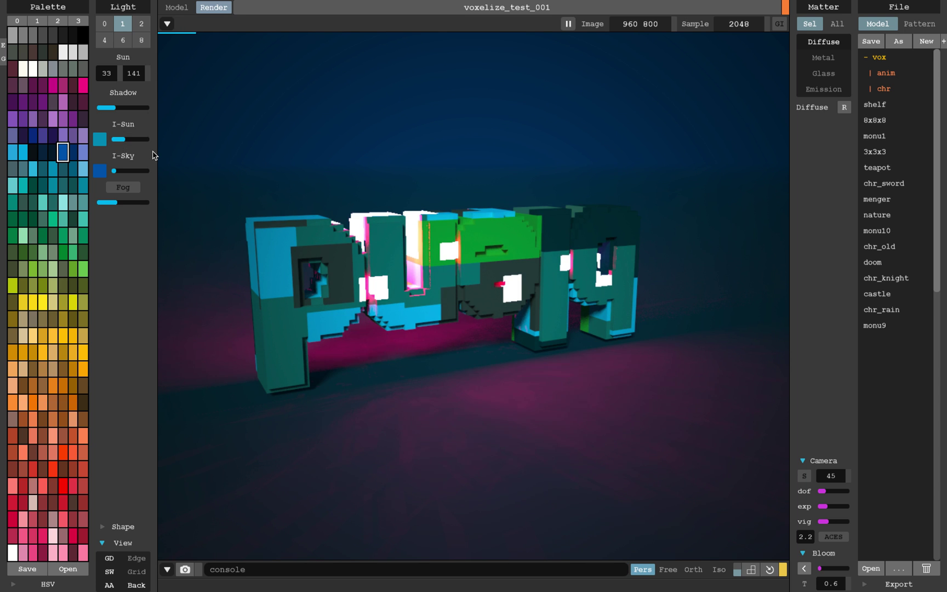
Set the sun angles to 20 and 196, and reduce the shadow softness and the fog
{"action": "left_click", "coordinate": [114, 109]}
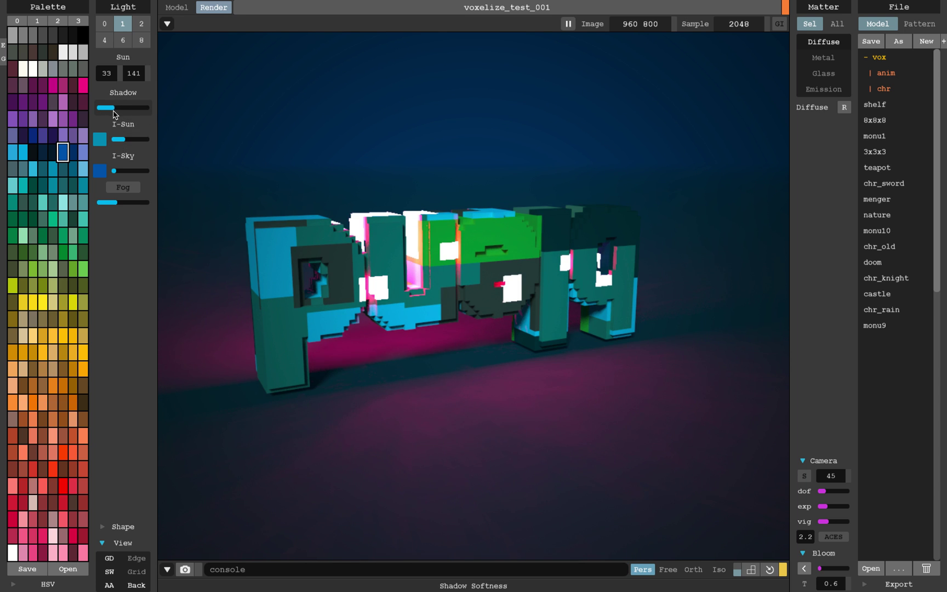
{"action": "left_click_drag", "start_coordinate": [121, 112], "coordinate": [175, 84]}
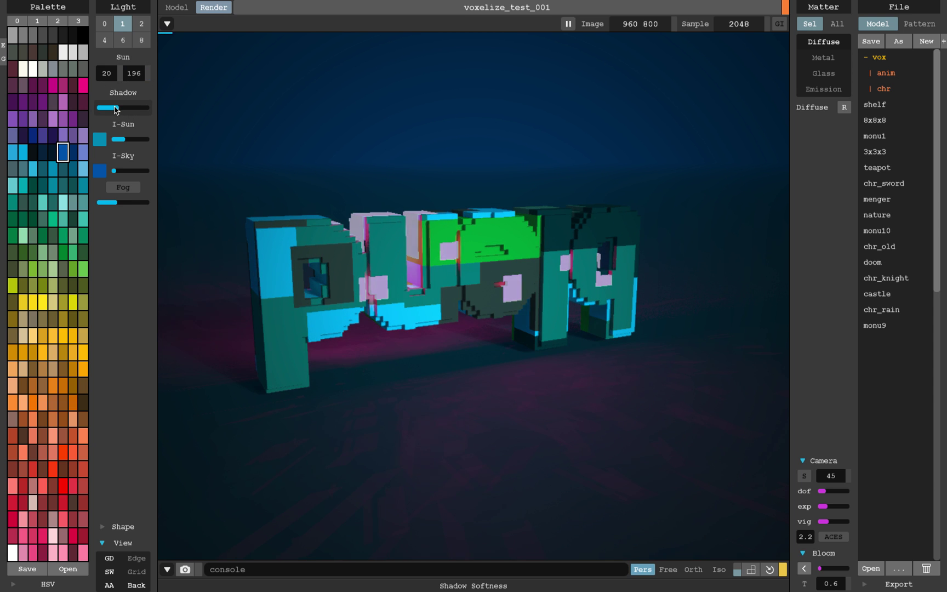
{"action": "left_click_drag", "start_coordinate": [116, 109], "coordinate": [110, 114]}
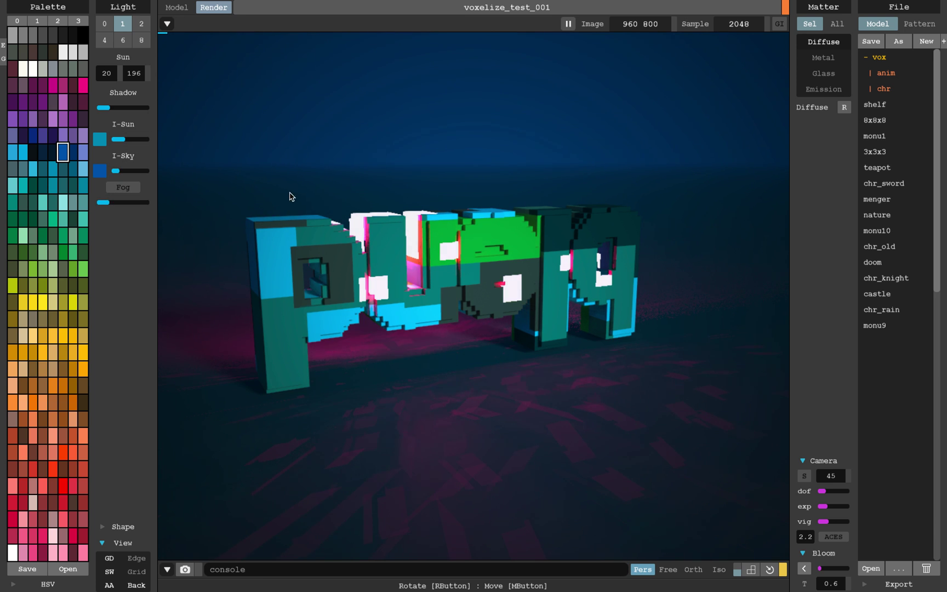
{"action": "right_click_drag", "start_coordinate": [362, 190], "coordinate": [505, 186]}
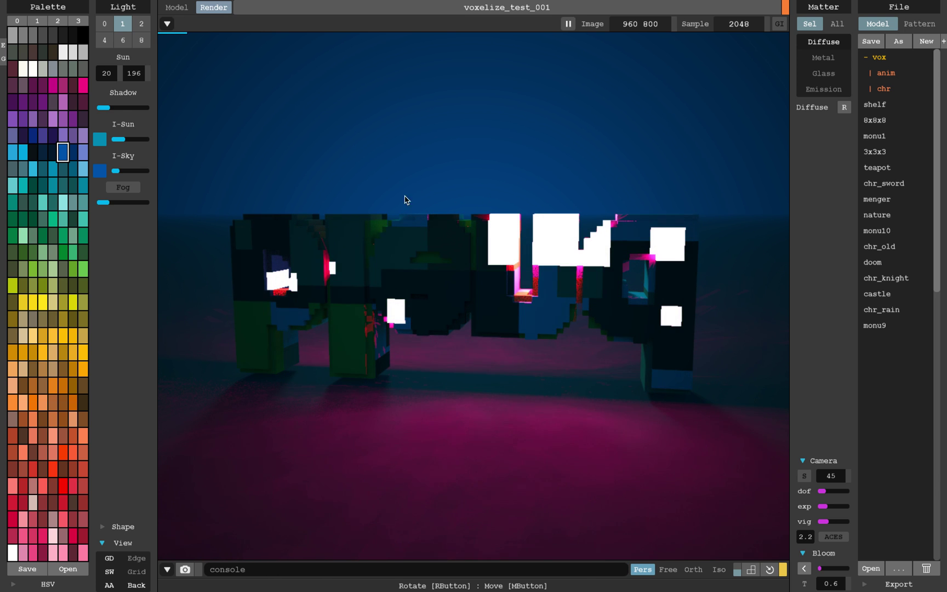
{"action": "right_click_drag", "start_coordinate": [406, 245], "coordinate": [319, 209]}
Lower the bright pink material's emission, set its power level to 2, and slightly increase the bloom
{"action": "left_click", "coordinate": [83, 85]}
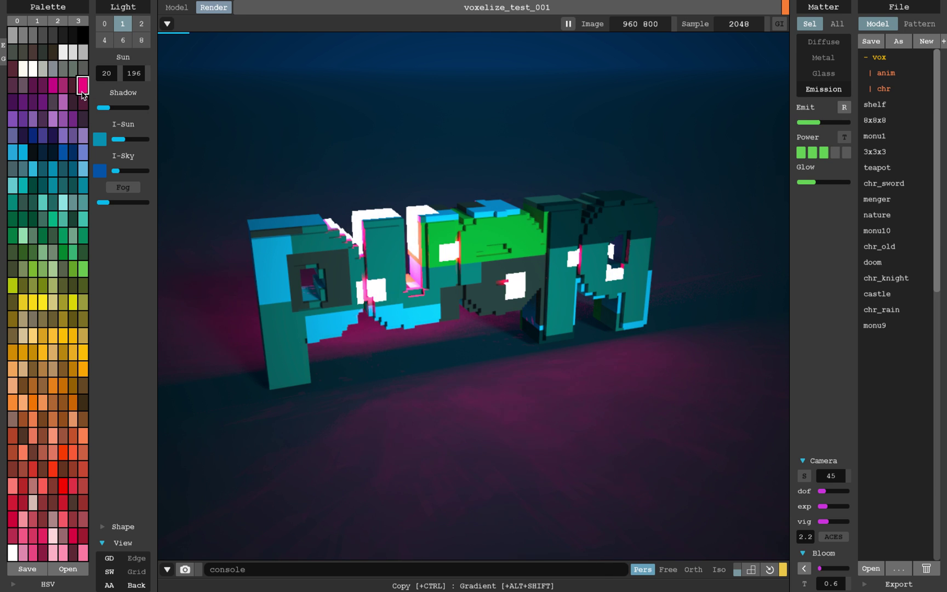
{"action": "left_click_drag", "start_coordinate": [820, 122], "coordinate": [811, 122]}
{"action": "left_click", "coordinate": [813, 152]}
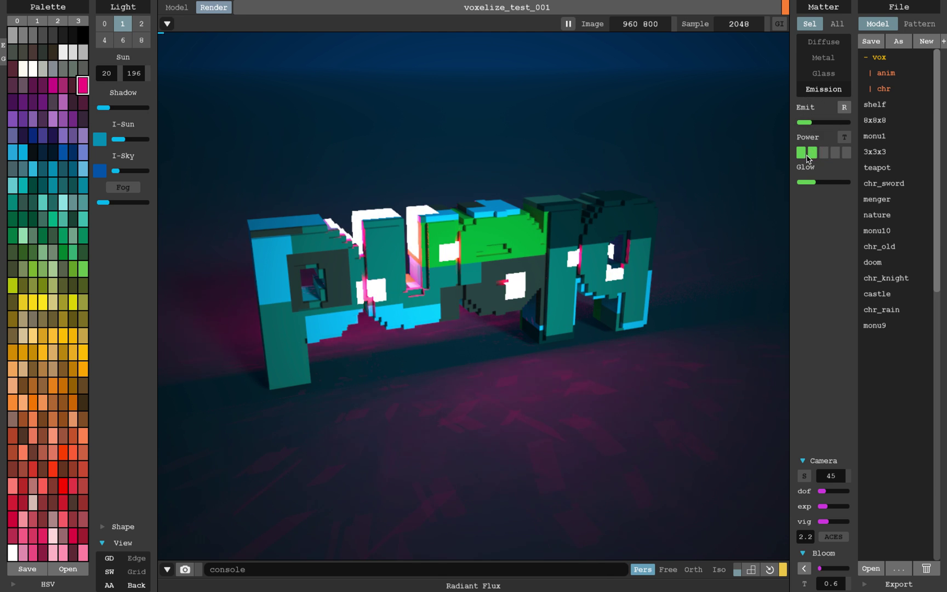
{"action": "left_click", "coordinate": [802, 151]}
{"action": "left_click", "coordinate": [812, 152]}
{"action": "left_click", "coordinate": [817, 182]}
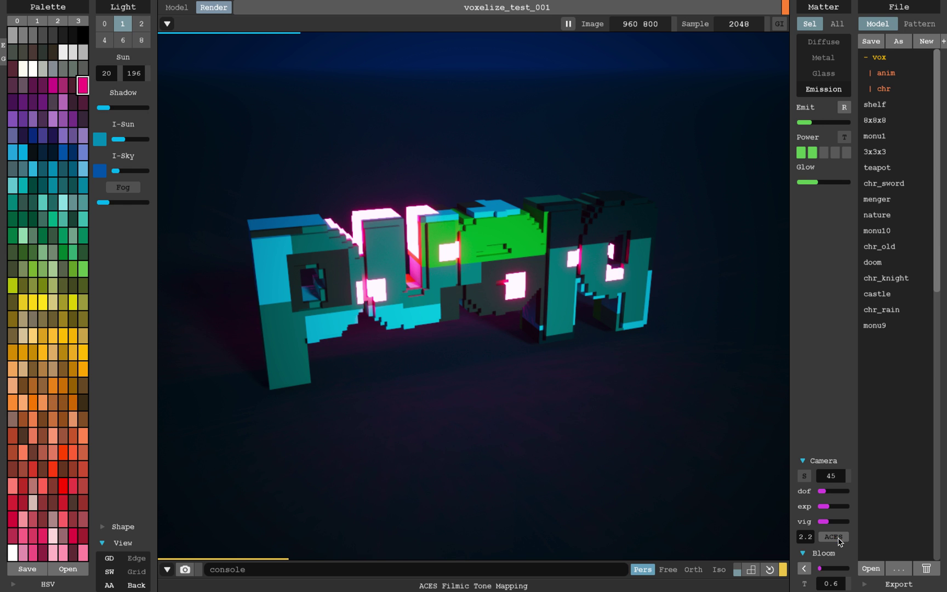
{"action": "left_click_drag", "start_coordinate": [824, 567], "coordinate": [833, 562]}
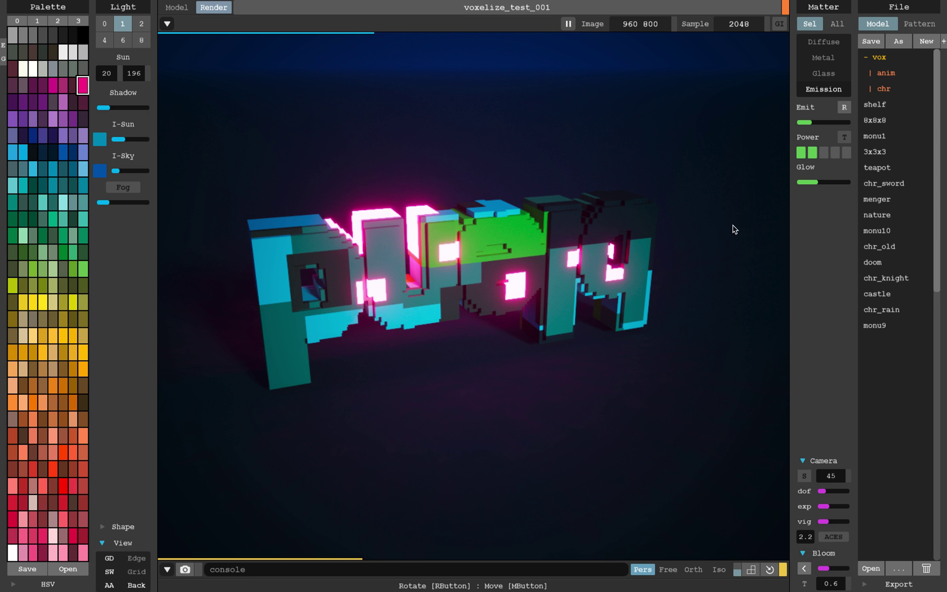
Reduce the sun intensity, slightly raise the sky intensity, and change the sky light colour to purple
{"action": "left_click_drag", "start_coordinate": [114, 137], "coordinate": [127, 173]}
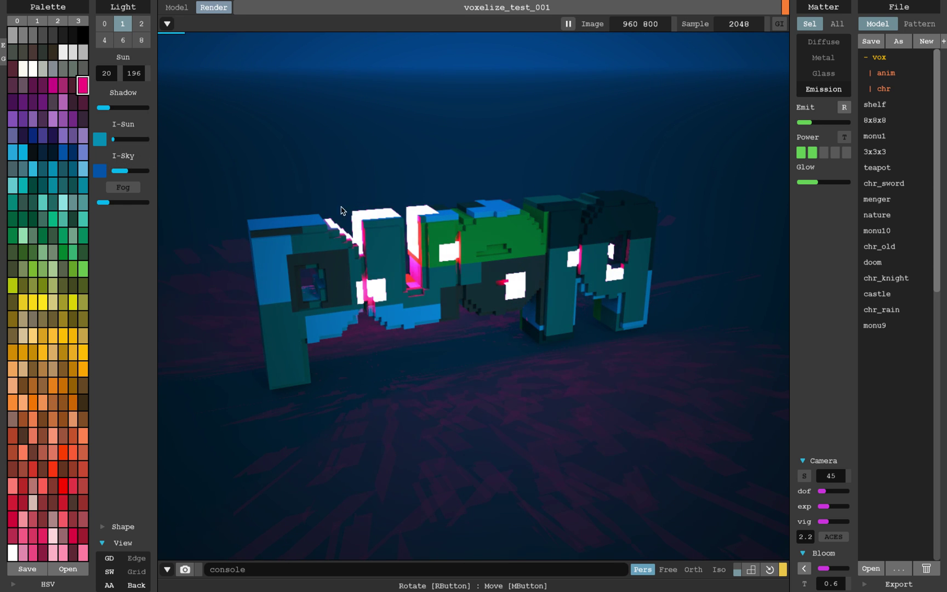
{"action": "left_click_drag", "start_coordinate": [124, 172], "coordinate": [122, 171]}
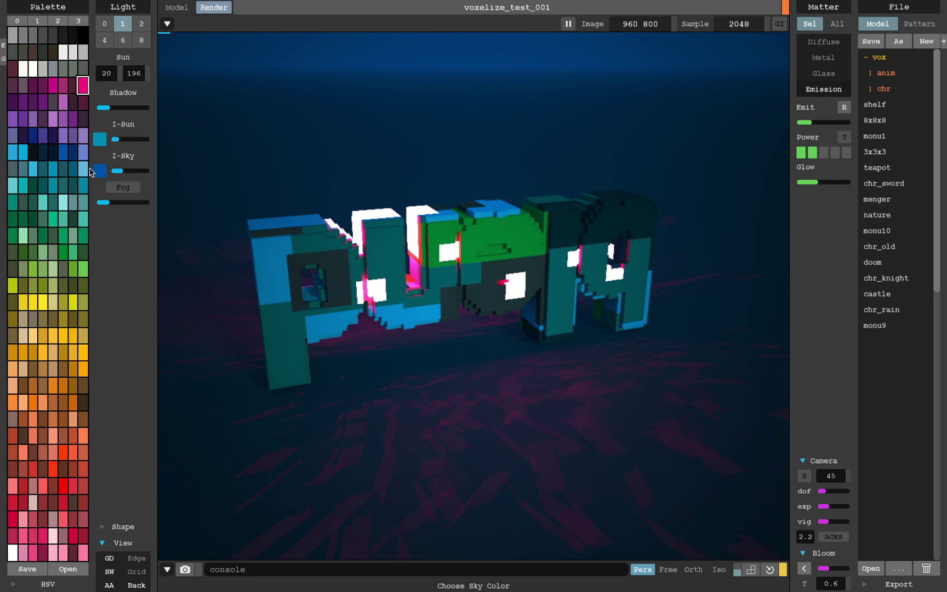
{"action": "left_click", "coordinate": [22, 118]}
{"action": "left_click", "coordinate": [100, 171]}
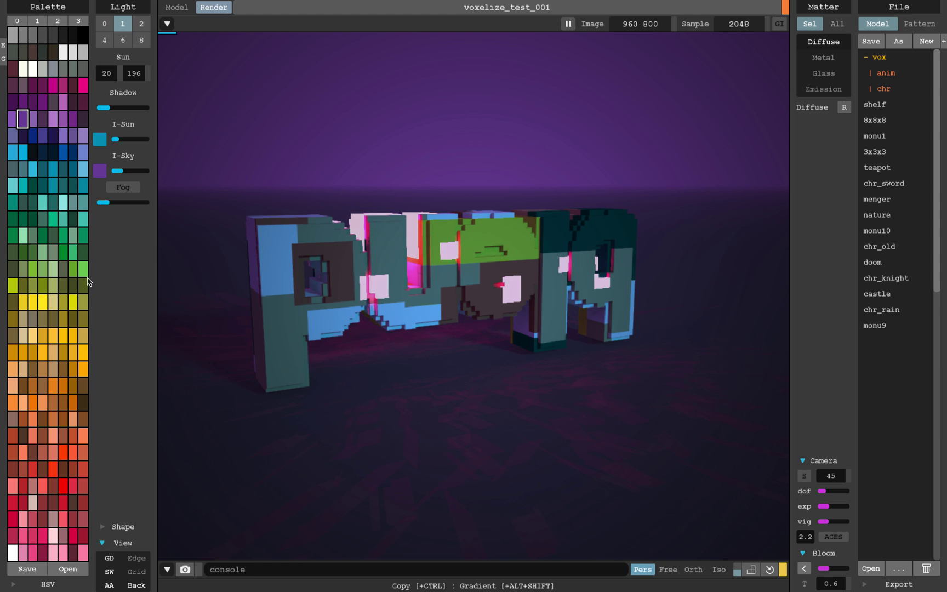
In model mode, paint orange box patches on the back of the voxel letters
{"action": "left_click", "coordinate": [83, 369]}
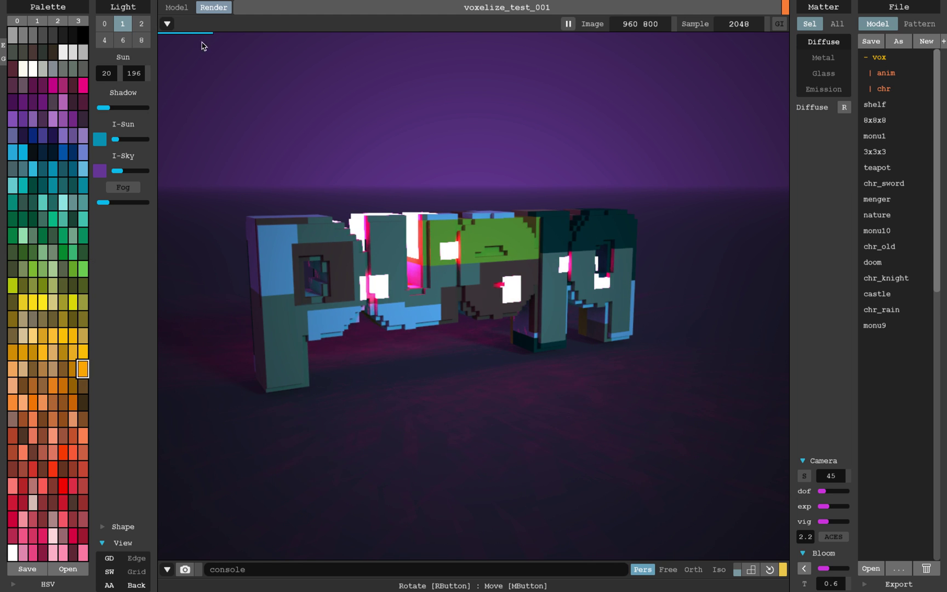
{"action": "left_click", "coordinate": [176, 8]}
{"action": "right_click_drag", "start_coordinate": [268, 313], "coordinate": [530, 322]}
{"action": "left_click_drag", "start_coordinate": [509, 241], "coordinate": [545, 262]}
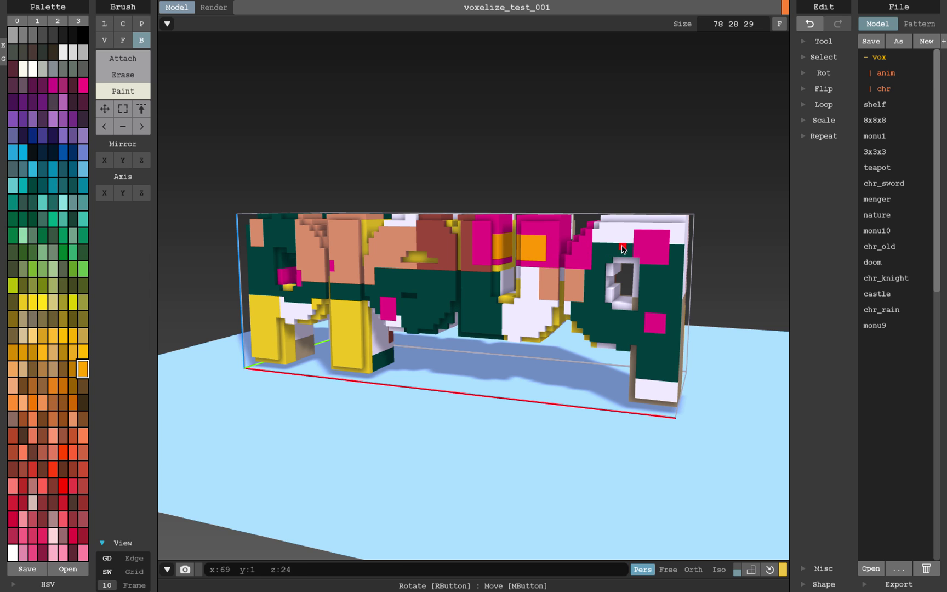
{"action": "left_click_drag", "start_coordinate": [647, 262], "coordinate": [666, 279]}
{"action": "left_click_drag", "start_coordinate": [408, 282], "coordinate": [432, 301]}
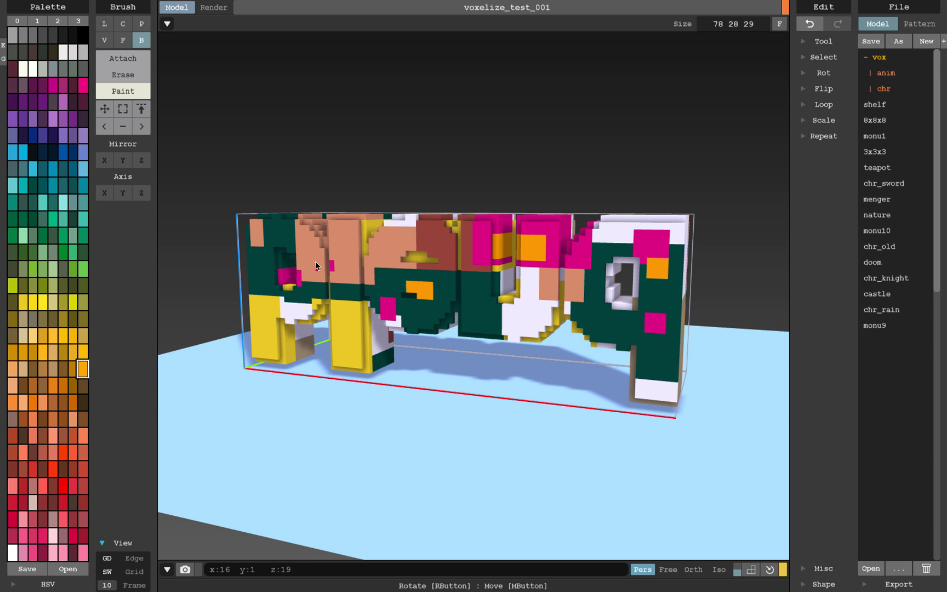
Paint orange box patches across the front of the letters, including the first letter's stem
{"action": "right_click_drag", "start_coordinate": [284, 337], "coordinate": [331, 354]}
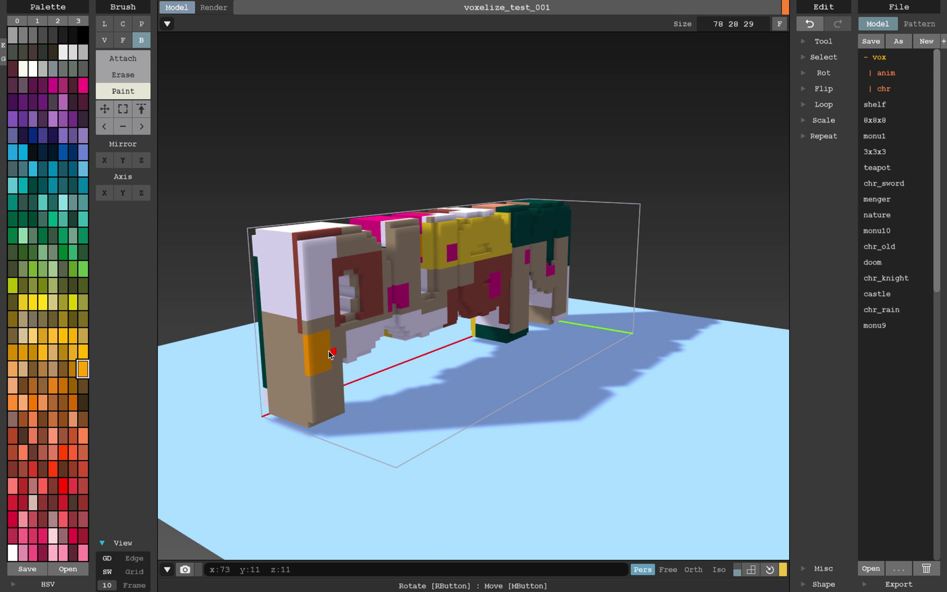
{"action": "right_click_drag", "start_coordinate": [326, 390], "coordinate": [382, 265]}
{"action": "left_click_drag", "start_coordinate": [382, 264], "coordinate": [393, 278]}
{"action": "left_click_drag", "start_coordinate": [483, 249], "coordinate": [506, 313]}
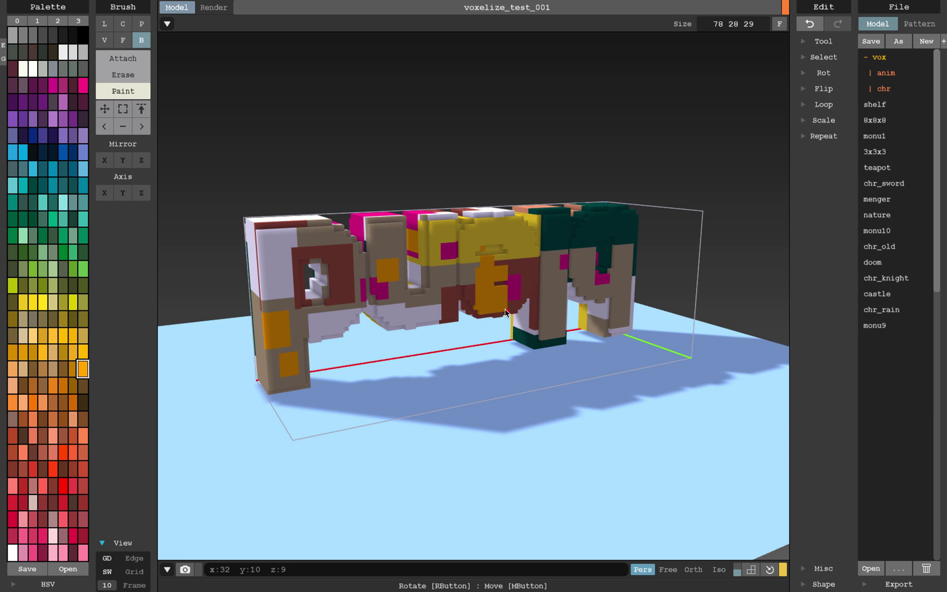
{"action": "right_click_drag", "start_coordinate": [559, 255], "coordinate": [362, 181]}
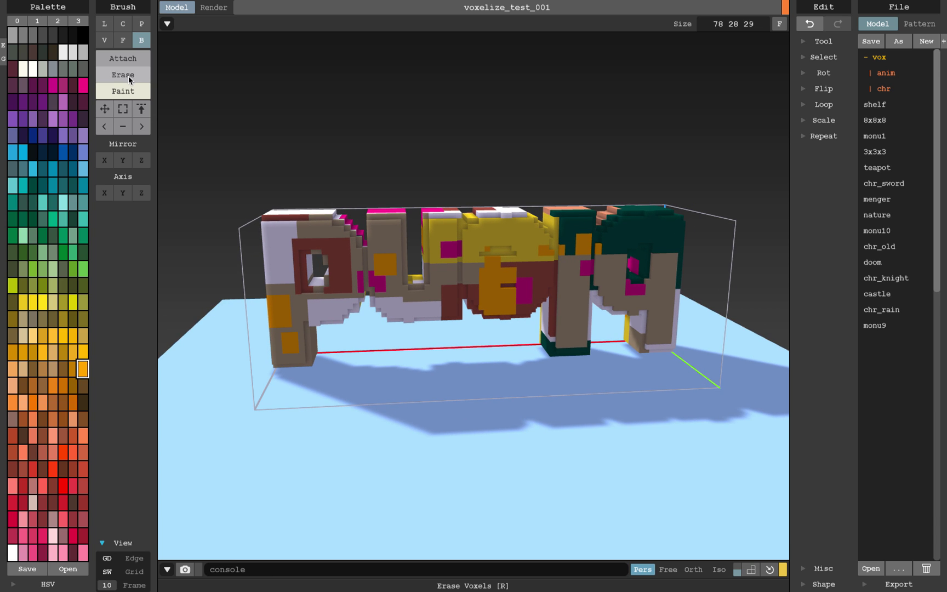
Erase box-shaped chunks of voxels across the front of all the letters
{"action": "left_click", "coordinate": [130, 79]}
{"action": "left_click_drag", "start_coordinate": [264, 223], "coordinate": [275, 251]}
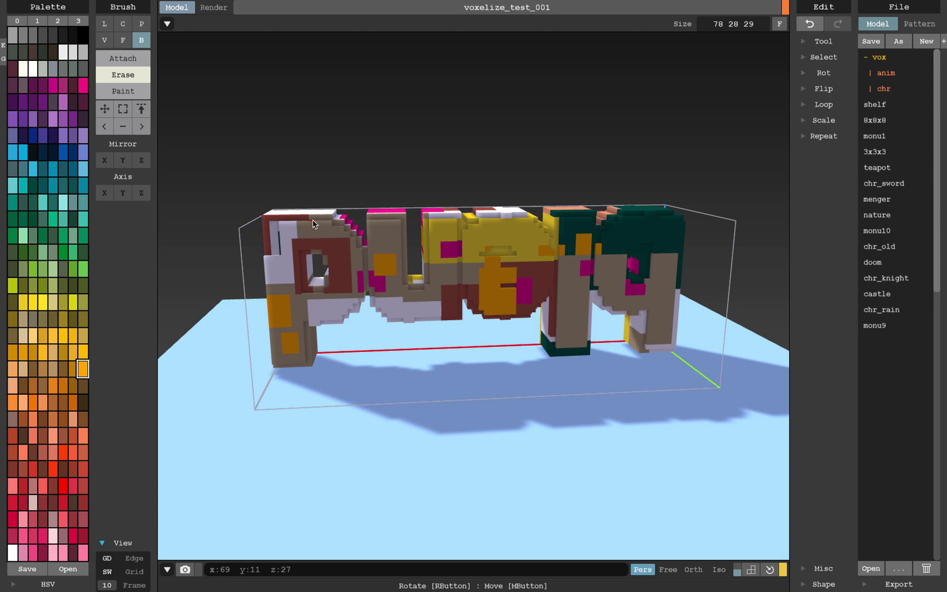
{"action": "mouse_move", "coordinate": [313, 223]}
{"action": "left_mouse_down"}
{"action": "mouse_move", "coordinate": [311, 289]}
{"action": "mouse_move", "coordinate": [348, 299]}
{"action": "left_mouse_up"}
{"action": "left_click_drag", "start_coordinate": [381, 245], "coordinate": [405, 274]}
{"action": "left_click_drag", "start_coordinate": [455, 226], "coordinate": [480, 265]}
{"action": "left_click_drag", "start_coordinate": [496, 218], "coordinate": [519, 238]}
{"action": "left_click_drag", "start_coordinate": [421, 263], "coordinate": [439, 293]}
{"action": "left_click_drag", "start_coordinate": [511, 247], "coordinate": [536, 279]}
{"action": "mouse_move", "coordinate": [547, 211]}
{"action": "left_mouse_down"}
{"action": "mouse_move", "coordinate": [593, 252]}
{"action": "mouse_move", "coordinate": [611, 298]}
{"action": "left_mouse_up"}
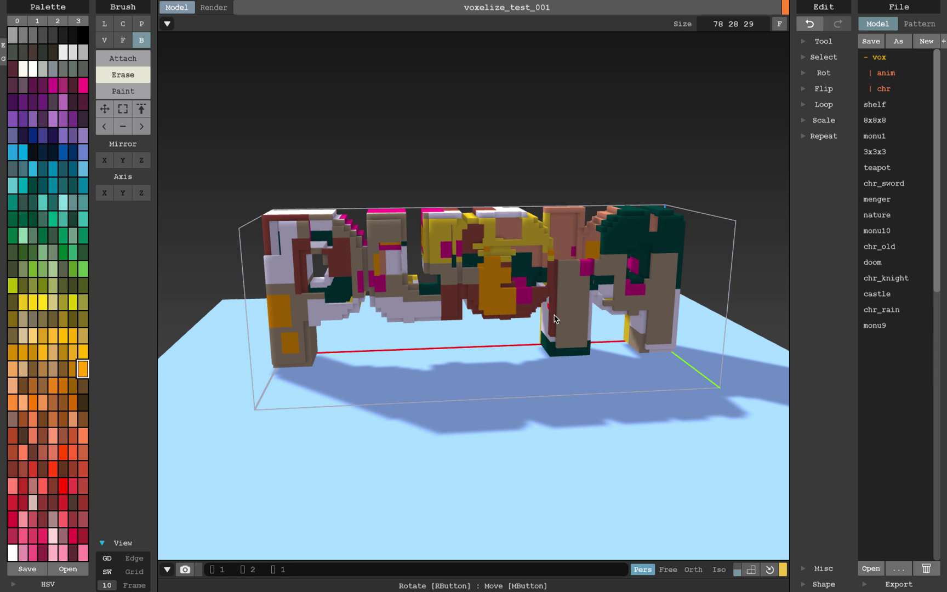
{"action": "left_click_drag", "start_coordinate": [549, 305], "coordinate": [569, 330]}
{"action": "left_click_drag", "start_coordinate": [639, 267], "coordinate": [682, 292]}
Erase box-shaped openings across the back of the letters, including the yellow stem bases
{"action": "mouse_move", "coordinate": [461, 292]}
{"action": "right_mouse_down"}
{"action": "mouse_move", "coordinate": [436, 302]}
{"action": "mouse_move", "coordinate": [665, 351]}
{"action": "right_mouse_up"}
{"action": "left_click_drag", "start_coordinate": [606, 204], "coordinate": [639, 247]}
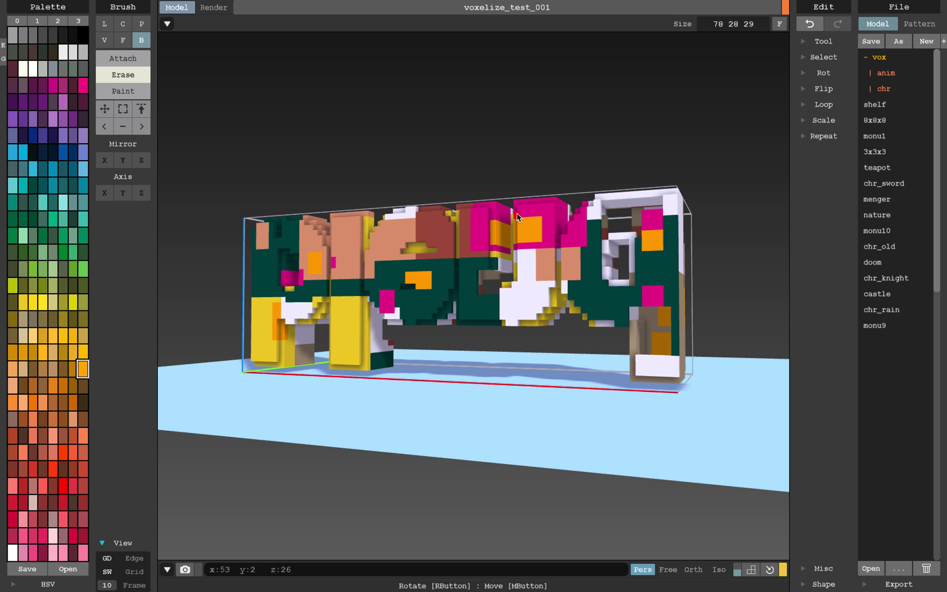
{"action": "left_click_drag", "start_coordinate": [516, 214], "coordinate": [538, 252]}
{"action": "right_click_drag", "start_coordinate": [539, 253], "coordinate": [581, 266]}
{"action": "left_click_drag", "start_coordinate": [472, 240], "coordinate": [502, 276]}
{"action": "left_click_drag", "start_coordinate": [417, 239], "coordinate": [445, 303]}
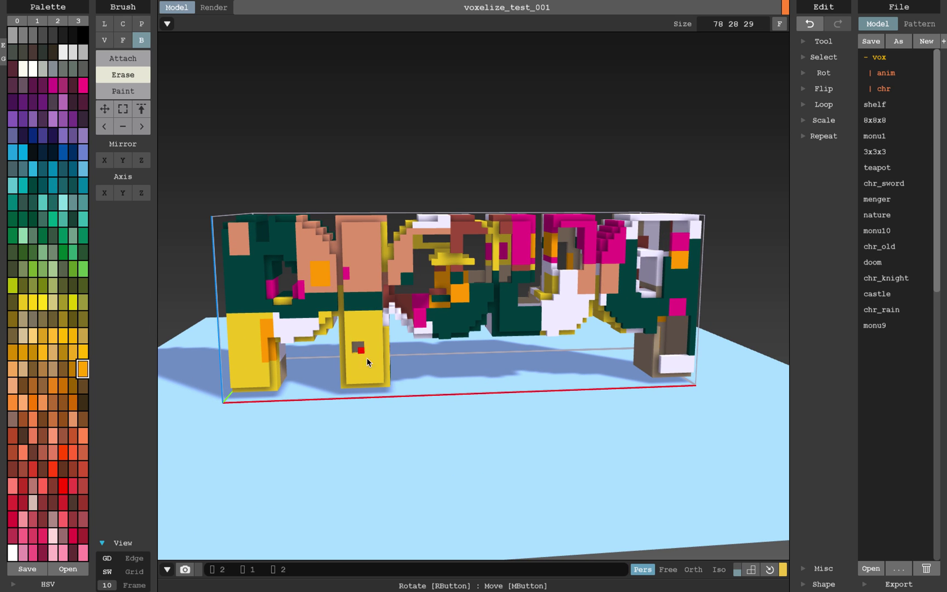
{"action": "right_click_drag", "start_coordinate": [367, 359], "coordinate": [376, 267]}
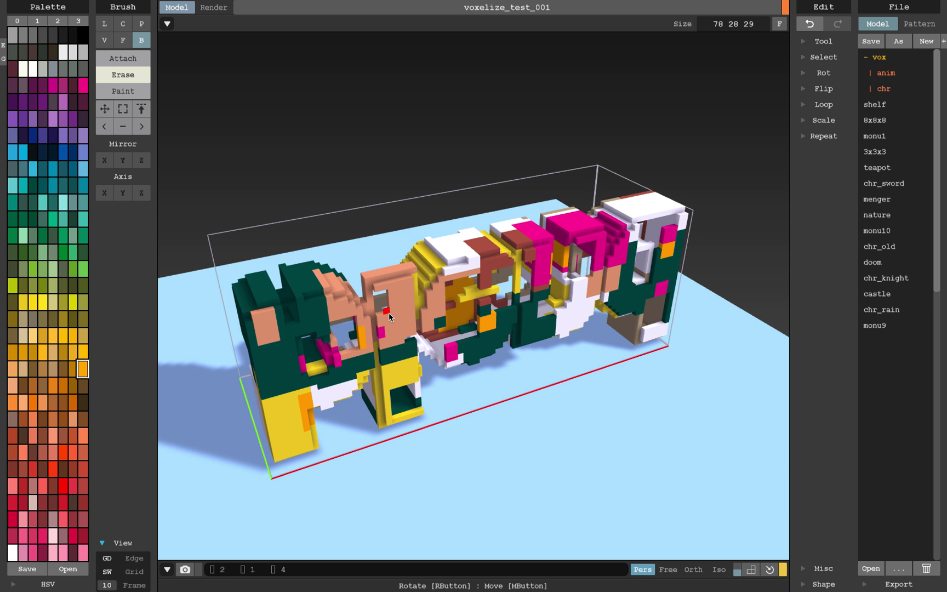
{"action": "right_click_drag", "start_coordinate": [387, 313], "coordinate": [269, 307]}
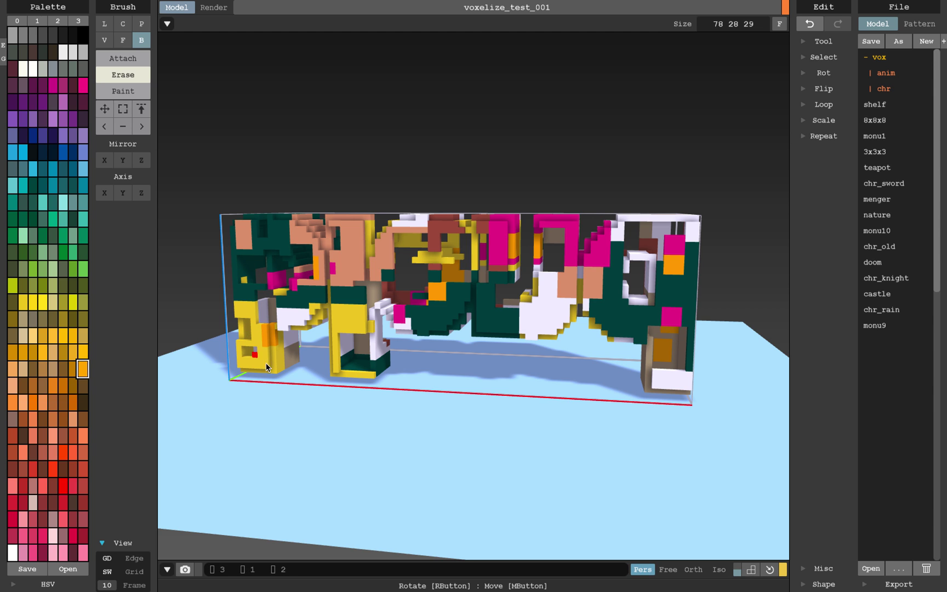
{"action": "right_click_drag", "start_coordinate": [323, 307], "coordinate": [373, 310]}
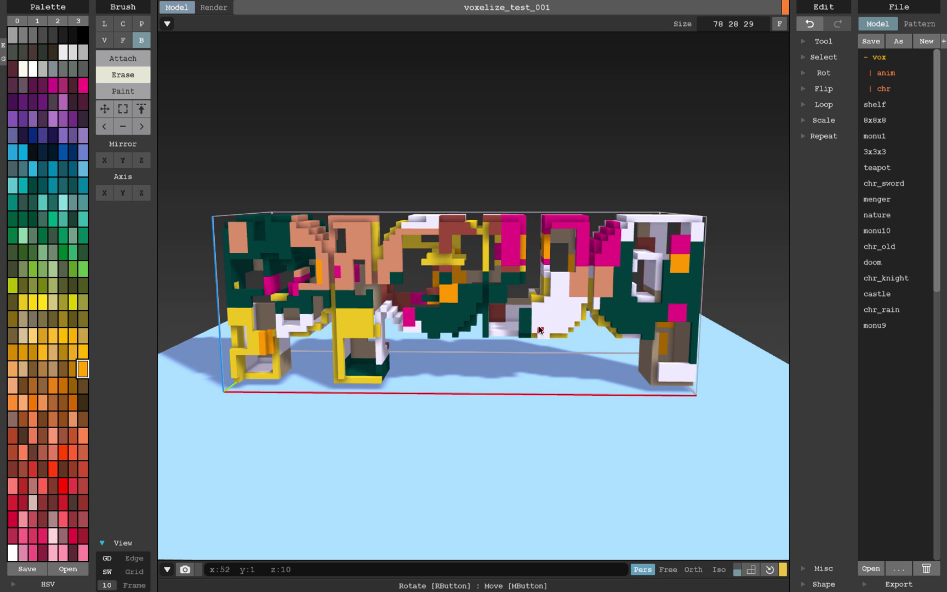
{"action": "mouse_move", "coordinate": [540, 329]}
{"action": "right_mouse_down"}
{"action": "mouse_move", "coordinate": [563, 325]}
{"action": "mouse_move", "coordinate": [551, 336]}
{"action": "right_mouse_up"}
Erase box openings in the outer side face of the first letter's stem
{"action": "right_click_drag", "start_coordinate": [568, 370], "coordinate": [309, 338]}
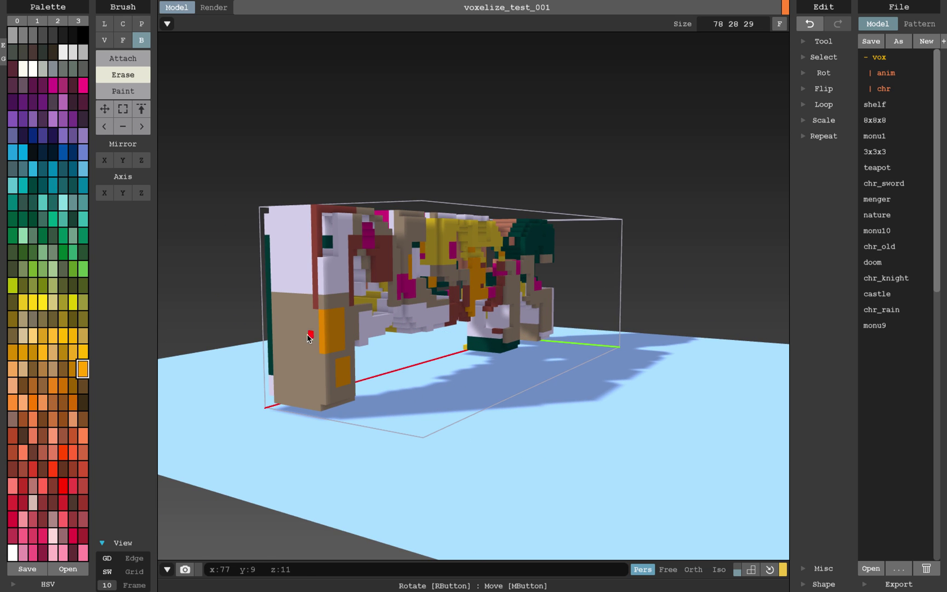
{"action": "left_click_drag", "start_coordinate": [308, 339], "coordinate": [291, 366]}
{"action": "left_click_drag", "start_coordinate": [294, 289], "coordinate": [309, 326]}
{"action": "left_click_drag", "start_coordinate": [282, 238], "coordinate": [308, 266]}
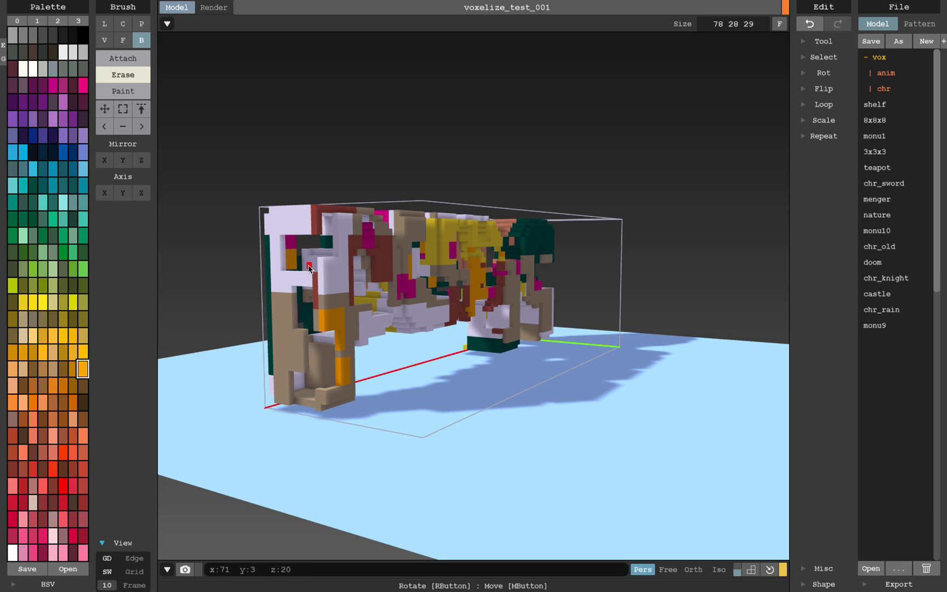
Erase a few more voxel boxes from the back of the letters and render the carved model
{"action": "right_click_drag", "start_coordinate": [412, 306], "coordinate": [521, 258]}
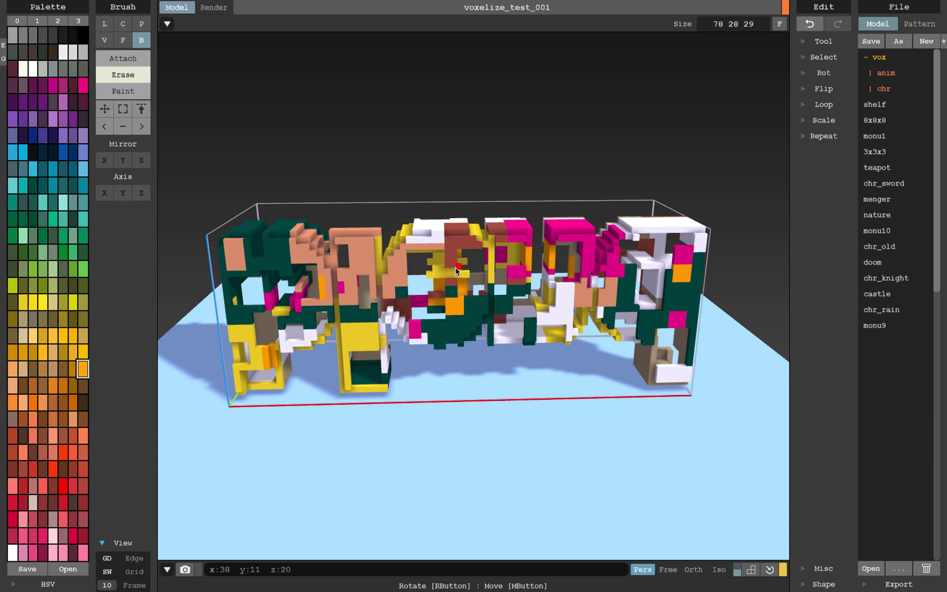
{"action": "right_click_drag", "start_coordinate": [422, 276], "coordinate": [364, 274]}
{"action": "right_click_drag", "start_coordinate": [483, 255], "coordinate": [486, 217]}
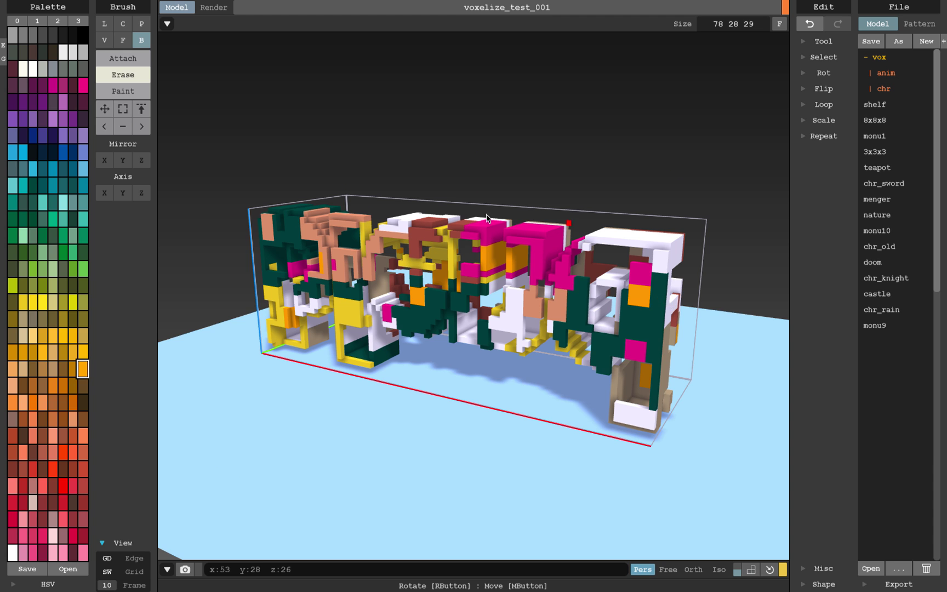
{"action": "left_click", "coordinate": [214, 7]}
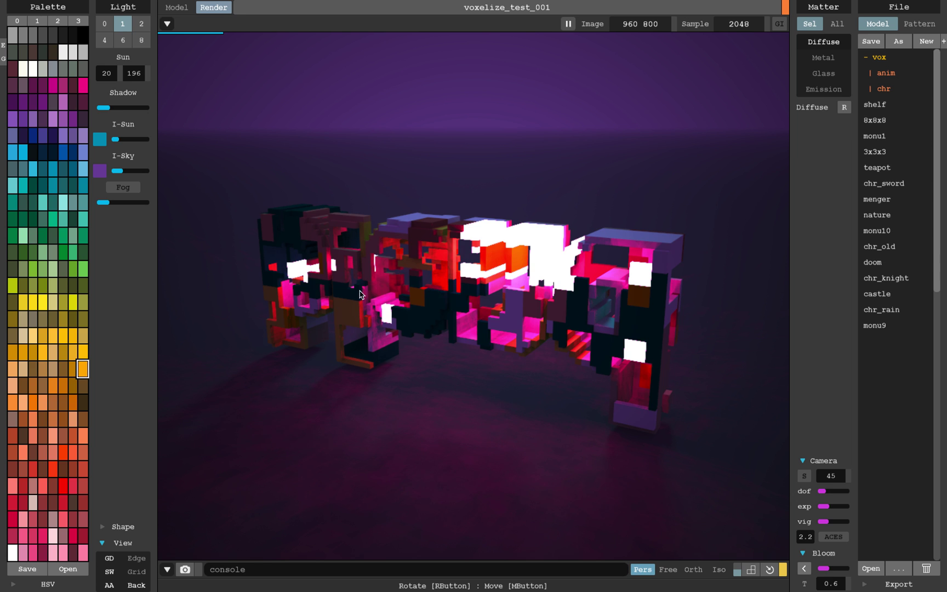
Try a glass material with slightly more roughness on the selected orange colour and compute the bloom
{"action": "left_click", "coordinate": [823, 73]}
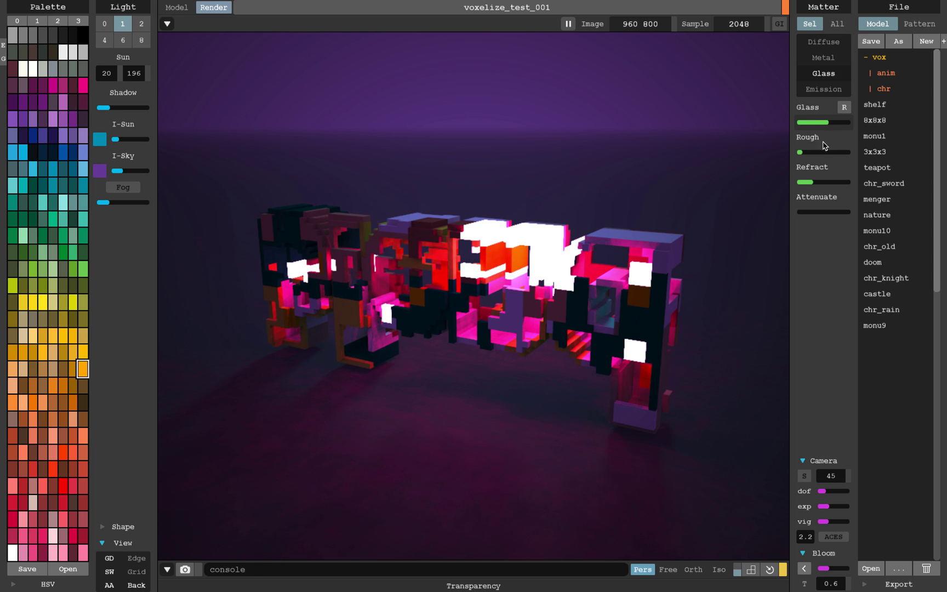
{"action": "left_click", "coordinate": [821, 151]}
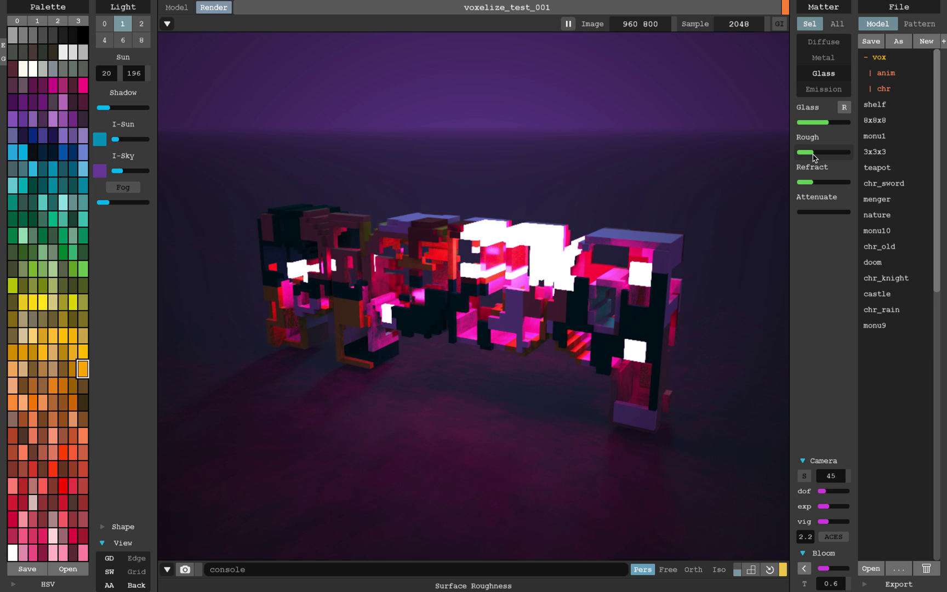
{"action": "left_click", "coordinate": [810, 569]}
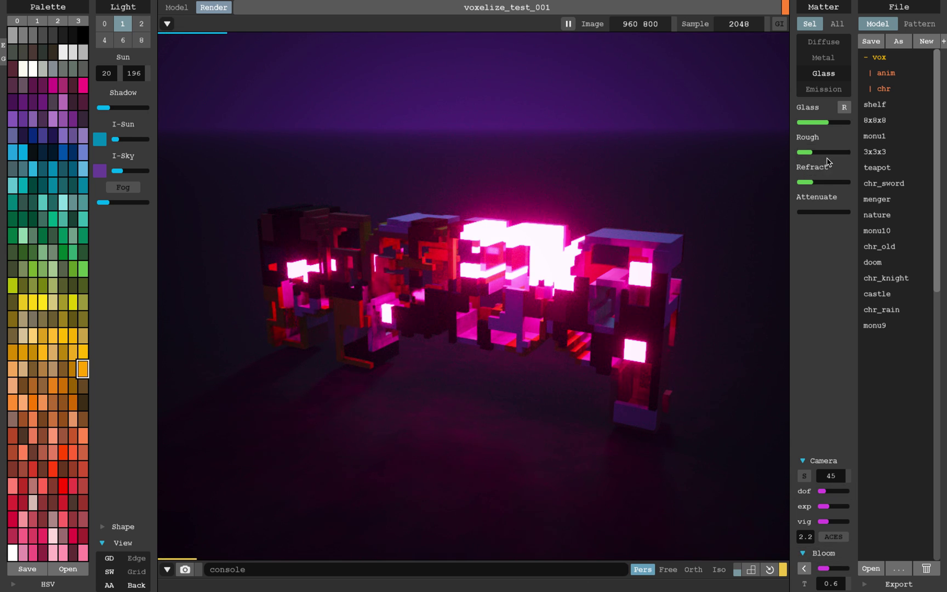
{"action": "left_click_drag", "start_coordinate": [822, 124], "coordinate": [812, 123]}
Make the selected orange colour emissive with moderate emit, the lowest power level and a slight glow
{"action": "left_click", "coordinate": [823, 90]}
{"action": "left_click", "coordinate": [818, 122]}
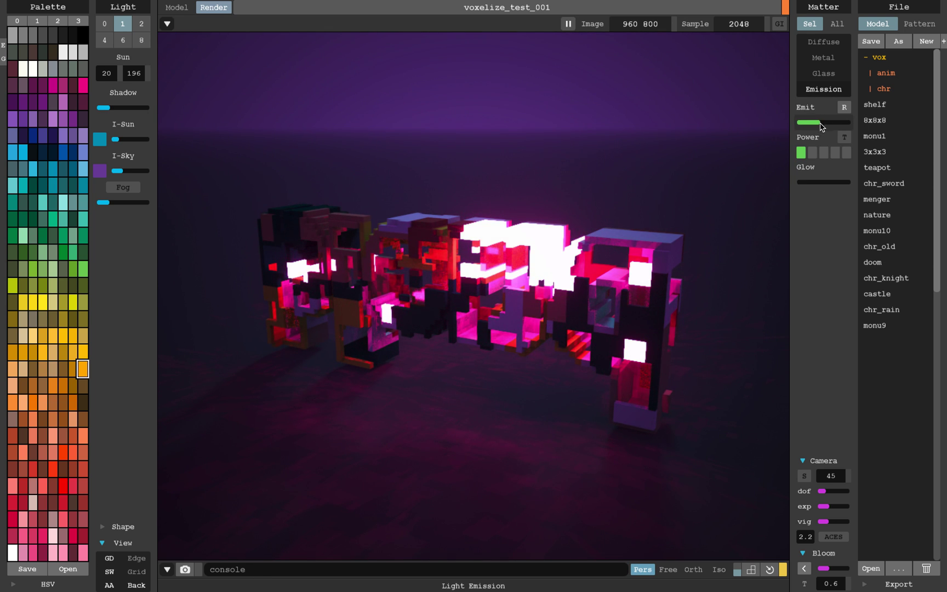
{"action": "left_click", "coordinate": [813, 152]}
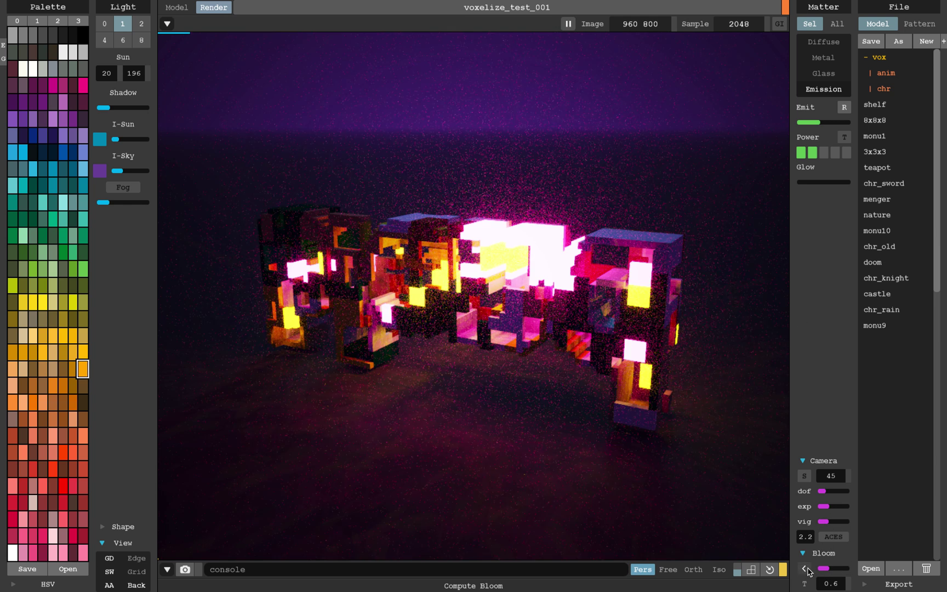
{"action": "left_click", "coordinate": [801, 153]}
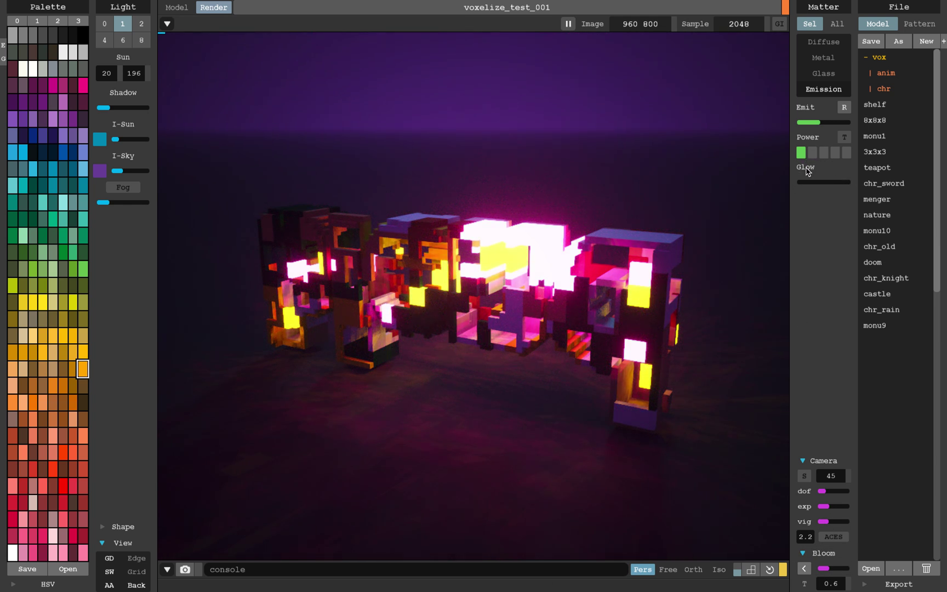
{"action": "left_click", "coordinate": [813, 182]}
Reframe the render from the opposite side of the letters and focus the camera on the middle letters
{"action": "right_click_drag", "start_coordinate": [712, 212], "coordinate": [554, 227]}
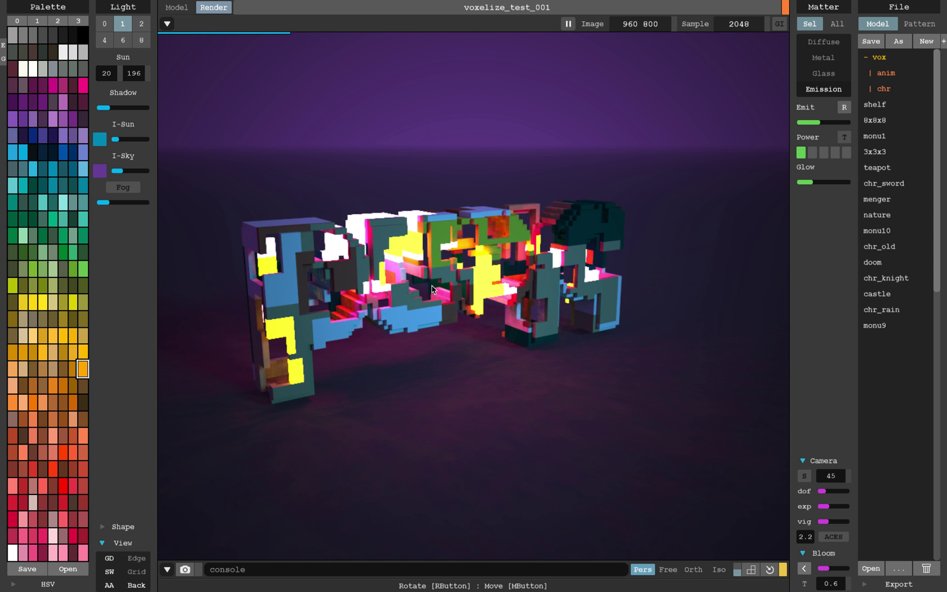
{"action": "right_click_drag", "start_coordinate": [471, 263], "coordinate": [552, 320]}
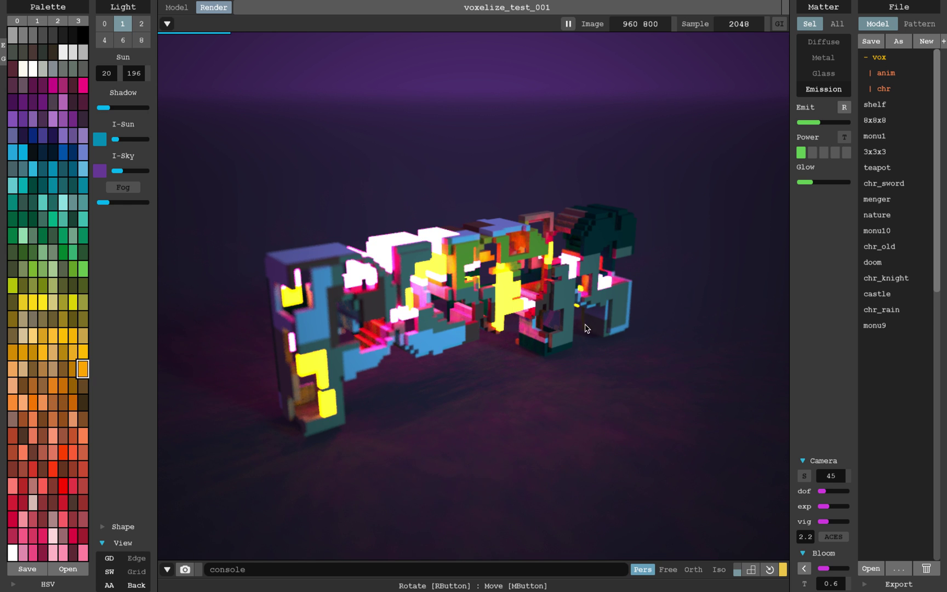
{"action": "left_click", "coordinate": [497, 313]}
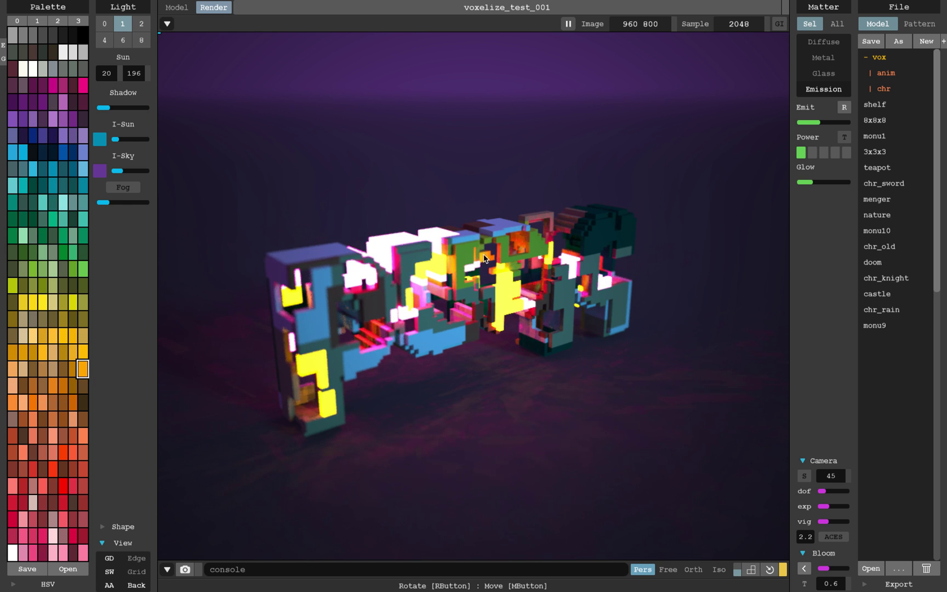
Export the model as a PLY mesh named voxelize_test_001.ply to the Desktop folder
{"action": "left_click", "coordinate": [888, 584]}
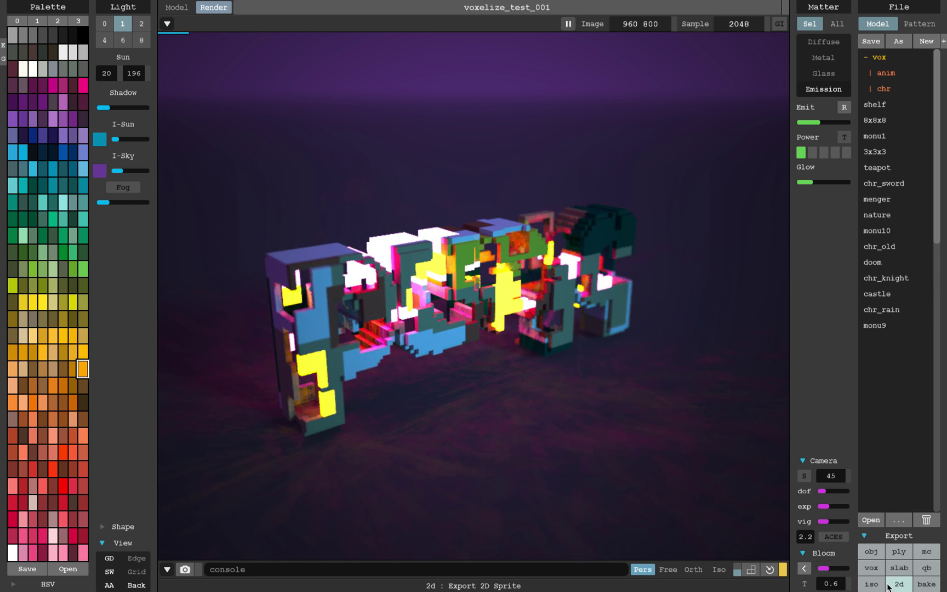
{"action": "left_click", "coordinate": [900, 553]}
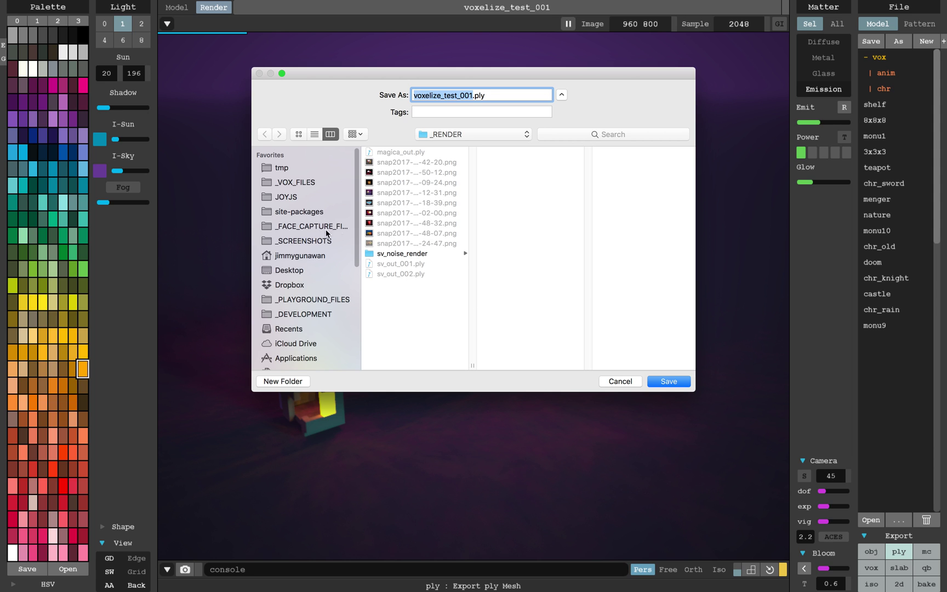
{"action": "left_click", "coordinate": [310, 270]}
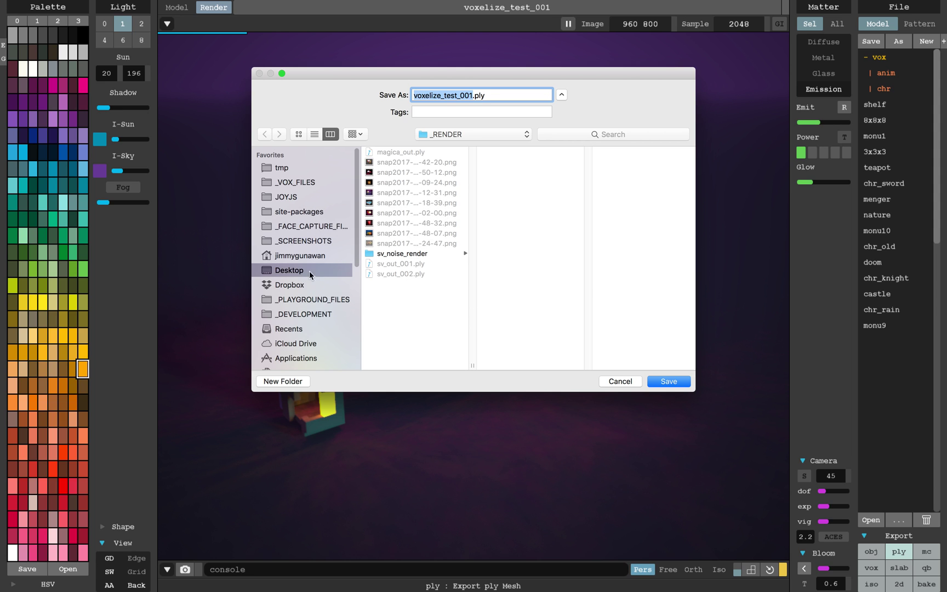
{"action": "left_click", "coordinate": [668, 381]}
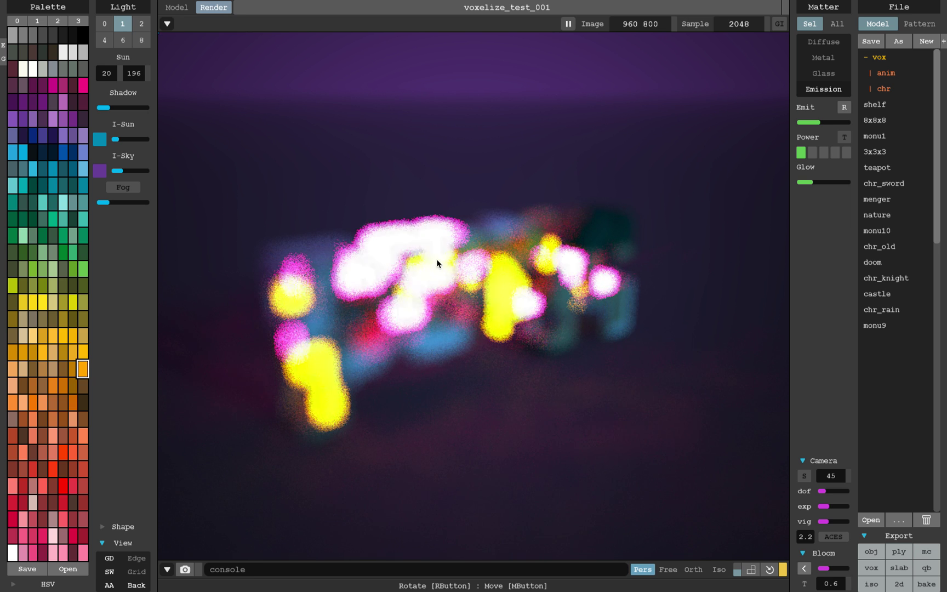
Switch to Finder, arrange its windows and launch another Blender instance from the blender folder
{"action": "key", "text": "ctrl+Right"}
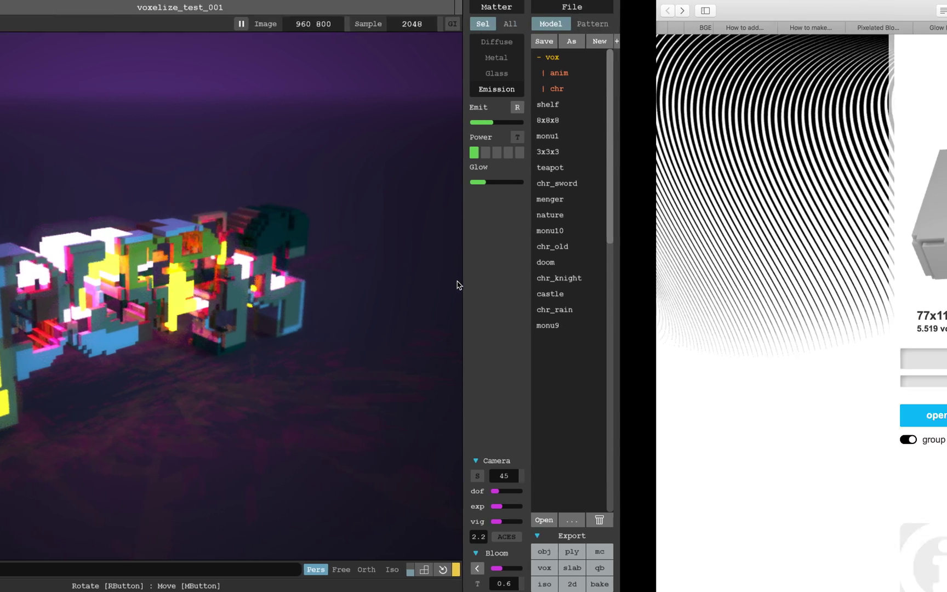
{"action": "key", "text": "ctrl+Left"}
{"action": "key", "text": "ctrl+Left"}
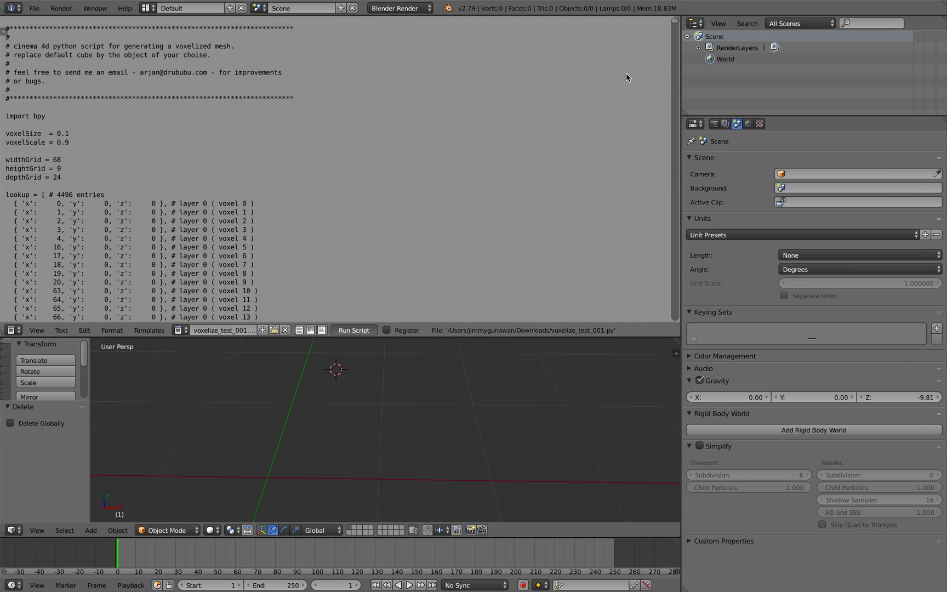
{"action": "key", "text": "ctrl+Left"}
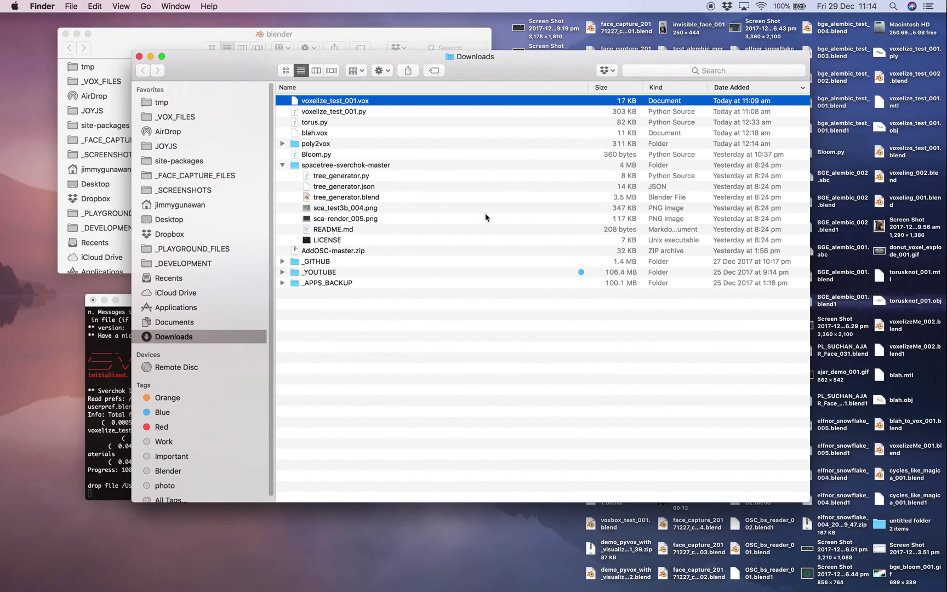
{"action": "left_click_drag", "start_coordinate": [475, 54], "coordinate": [338, 81]}
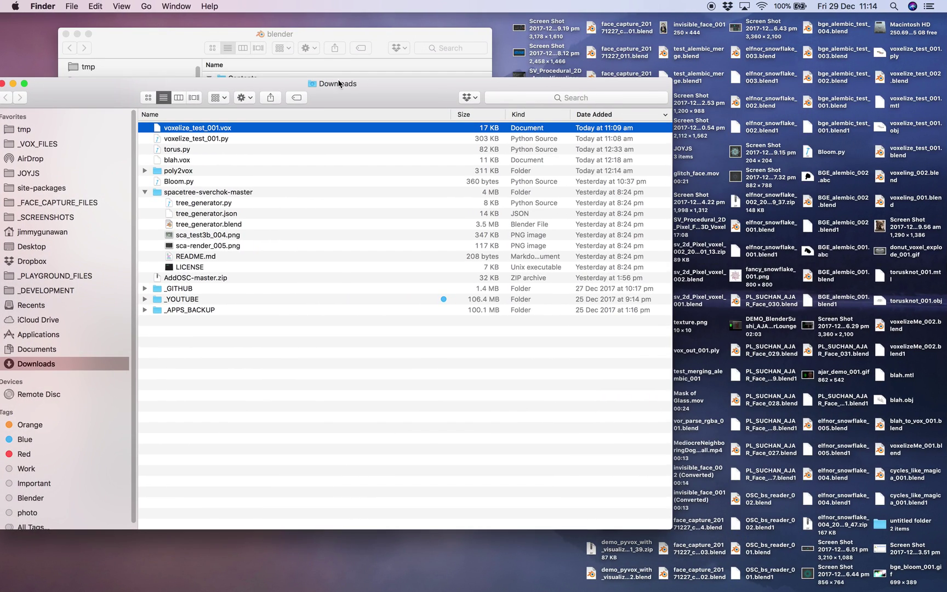
{"action": "left_click_drag", "start_coordinate": [331, 37], "coordinate": [400, 37]}
{"action": "double_click", "coordinate": [323, 121]}
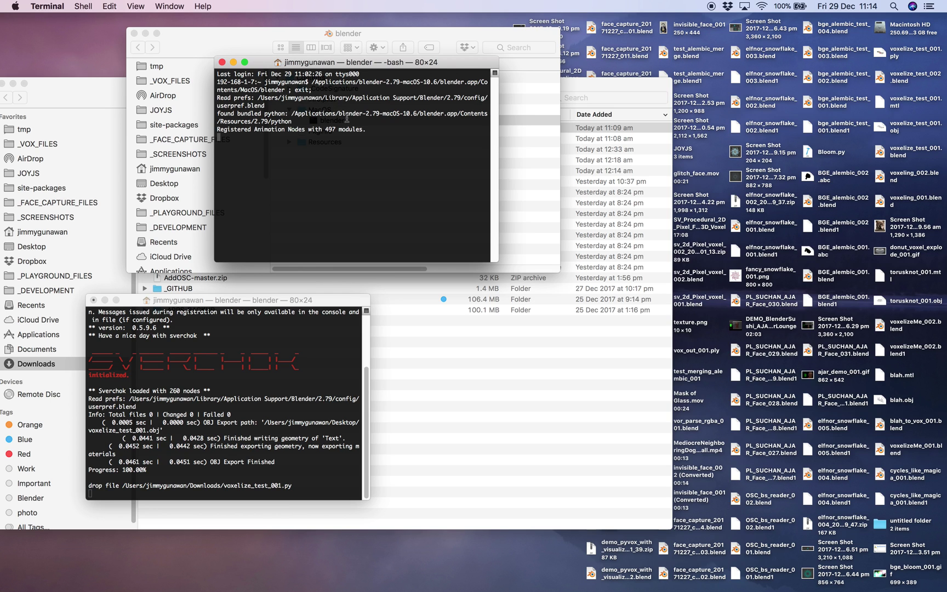
Select and delete all the default objects in the new Blender scene
{"action": "key", "text": "a"}
{"action": "key", "text": "a"}
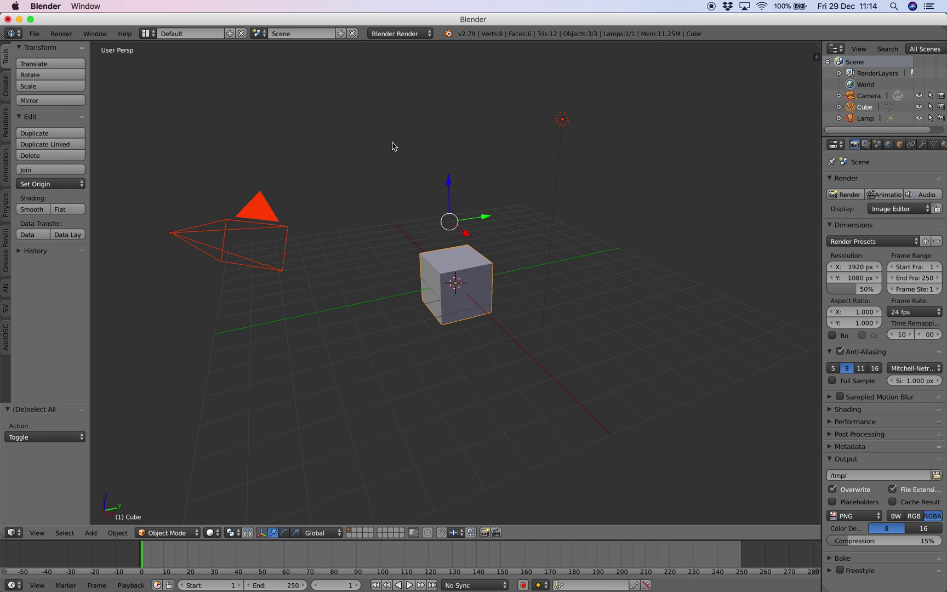
{"action": "key", "text": "x"}
{"action": "left_click", "coordinate": [386, 143]}
Change the screen layout to Compositing and merge the image editor area into the 3D view
{"action": "left_click", "coordinate": [146, 34]}
{"action": "left_click", "coordinate": [165, 72]}
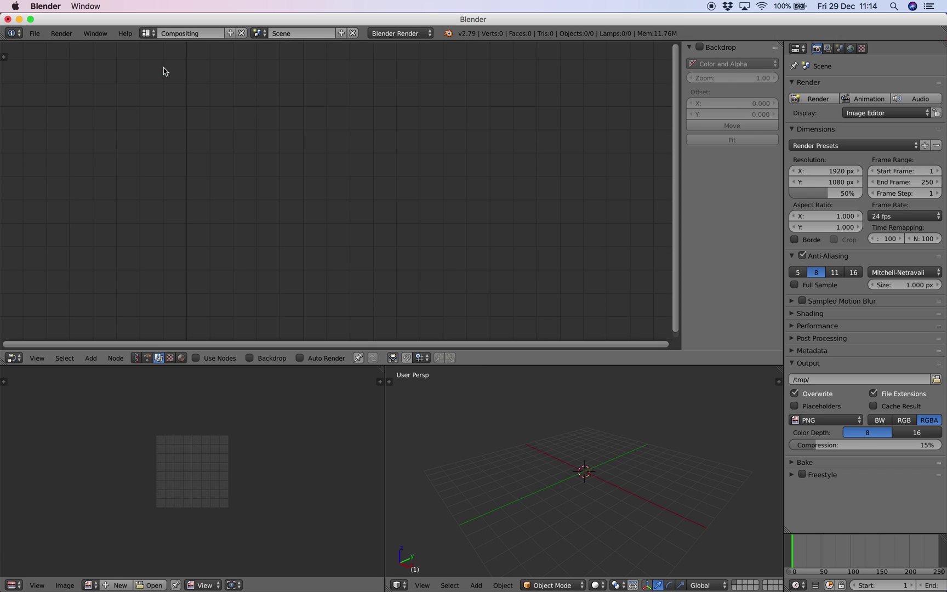
{"action": "left_click_drag", "start_coordinate": [331, 366], "coordinate": [156, 341]}
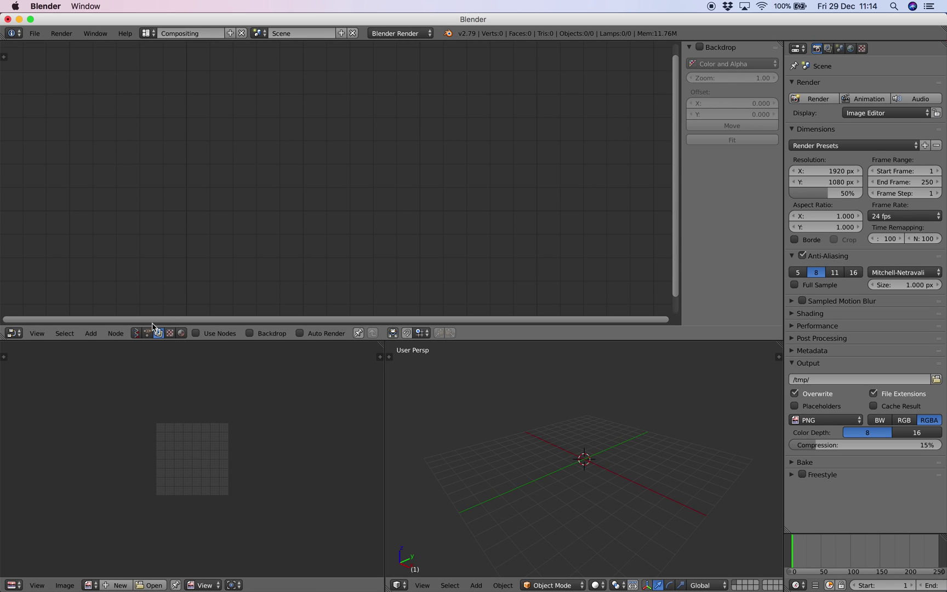
{"action": "left_click_drag", "start_coordinate": [385, 351], "coordinate": [374, 387]}
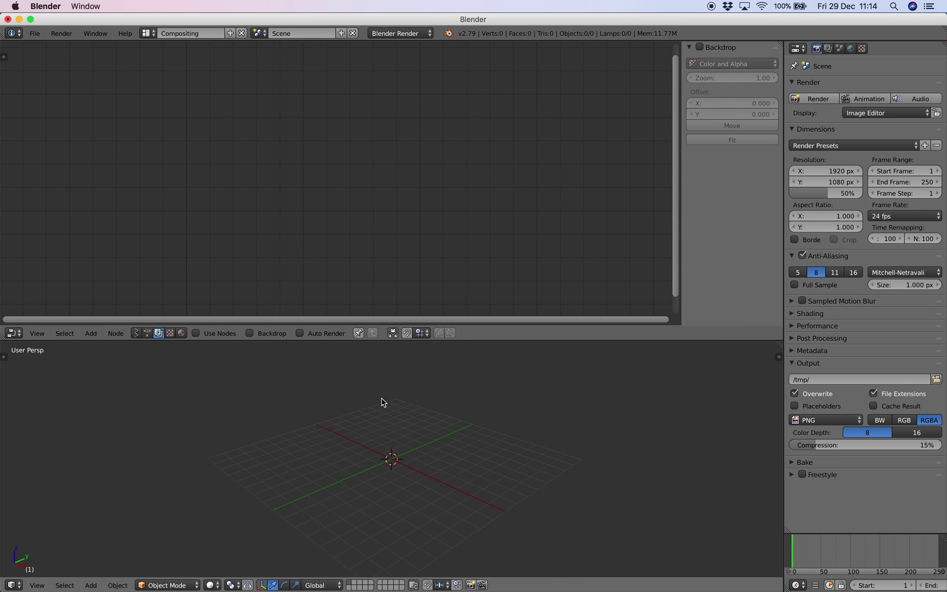
Start a PLY import and look in the Downloads folder for the exported mesh
{"action": "left_click", "coordinate": [36, 34]}
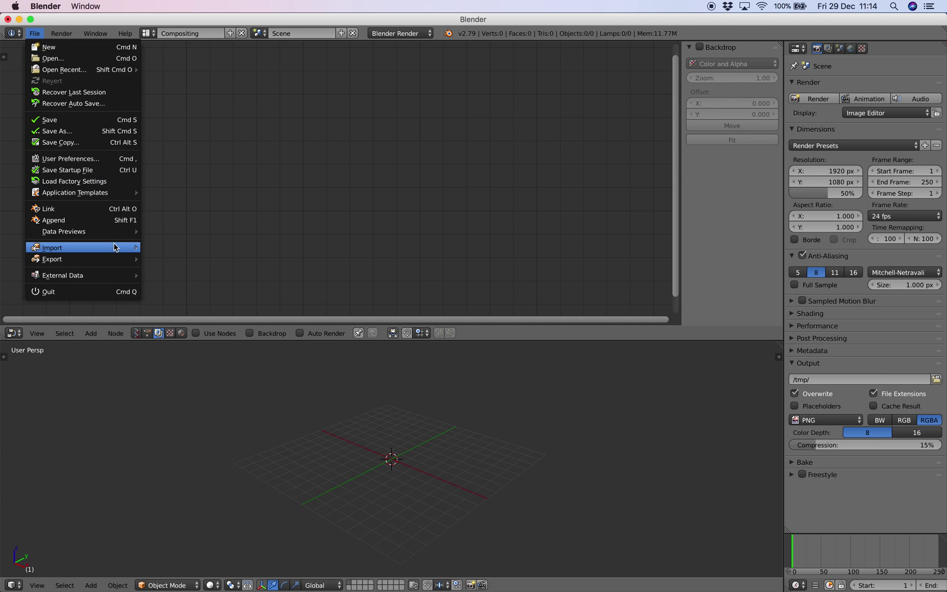
{"action": "mouse_move", "coordinate": [115, 248]}
{"action": "left_click", "coordinate": [181, 303]}
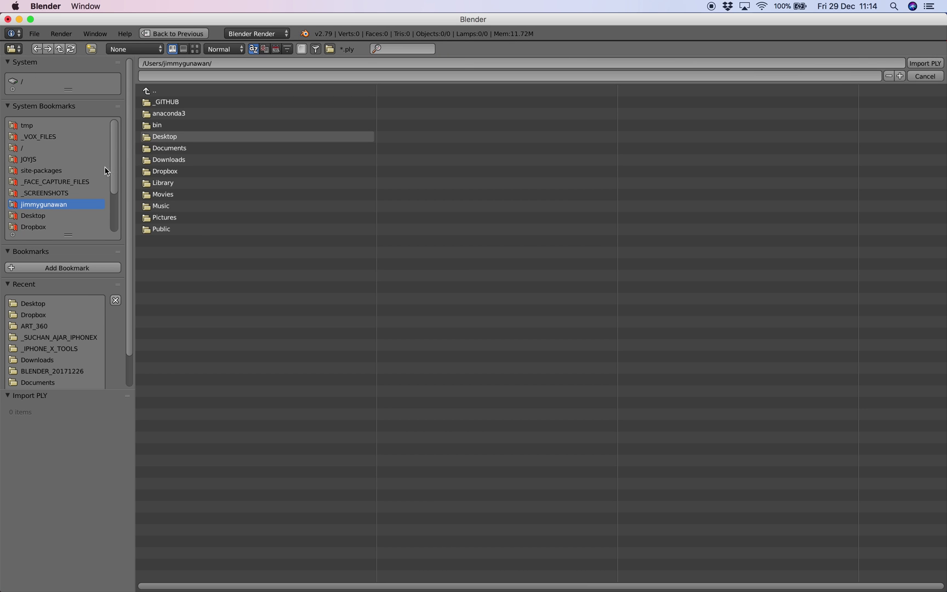
{"action": "scroll", "coordinate": [61, 163], "scroll_direction": "down", "scroll_amount": 5}
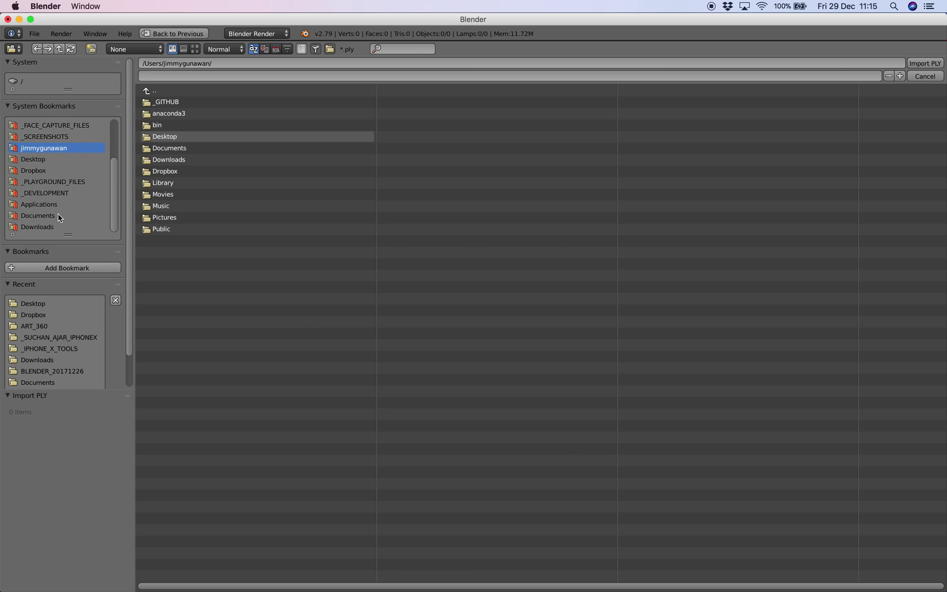
{"action": "left_click", "coordinate": [38, 227]}
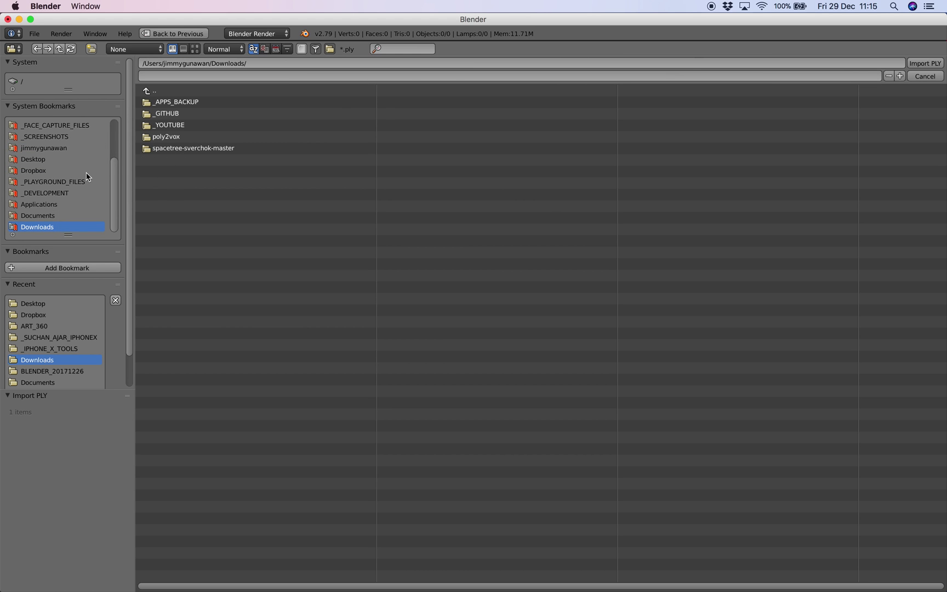
{"action": "scroll", "coordinate": [87, 175], "scroll_direction": "up", "scroll_amount": 5}
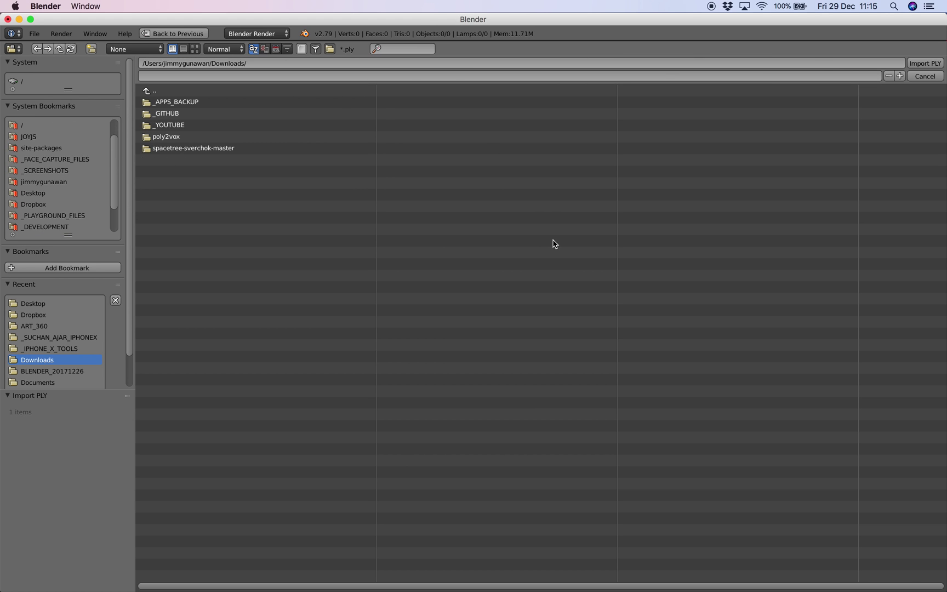
Switch to MagicaVoxel, check the destination folder of the PLY export and cancel the export
{"action": "key", "text": "Escape"}
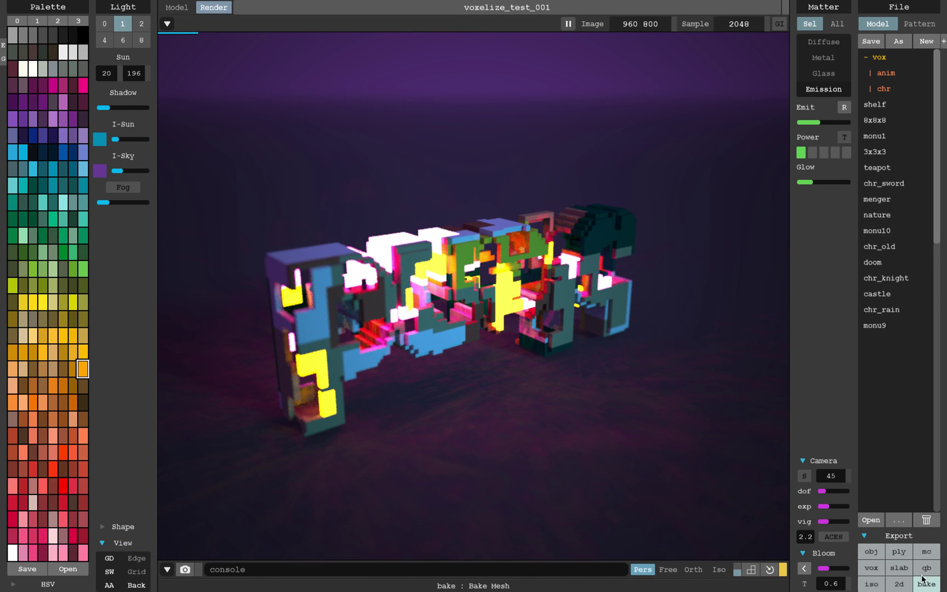
{"action": "left_click", "coordinate": [902, 538]}
{"action": "left_click", "coordinate": [899, 582]}
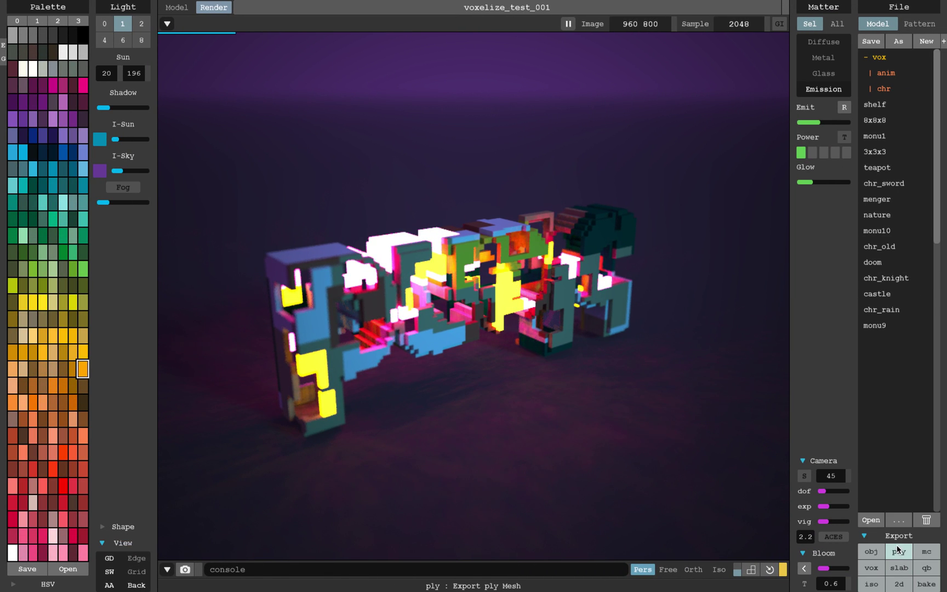
{"action": "left_click", "coordinate": [899, 551]}
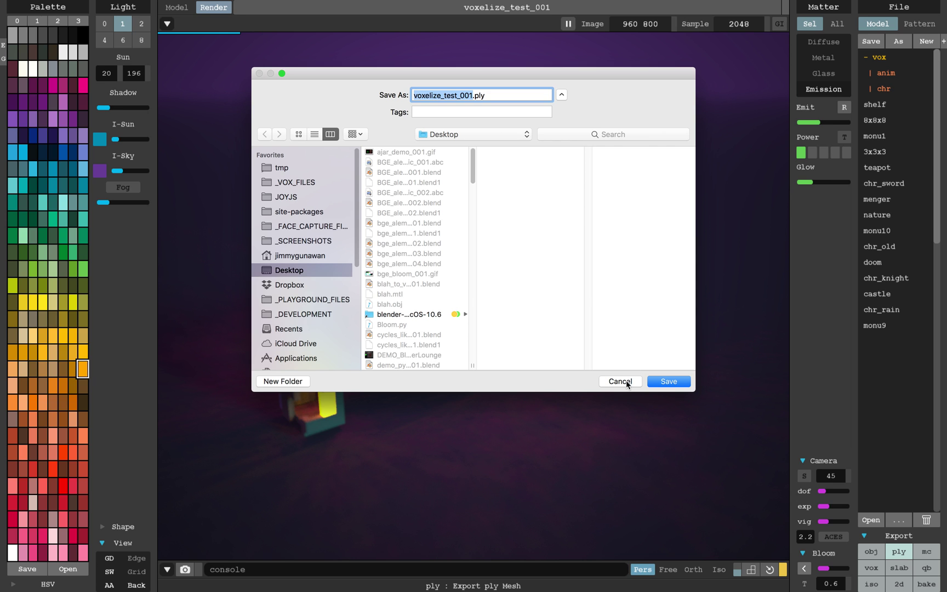
{"action": "left_click", "coordinate": [626, 385]}
Return to Blender and import voxelize_test_001.ply from the Desktop folder
{"action": "key", "text": "ctrl+Left"}
{"action": "key", "text": "ctrl+Left"}
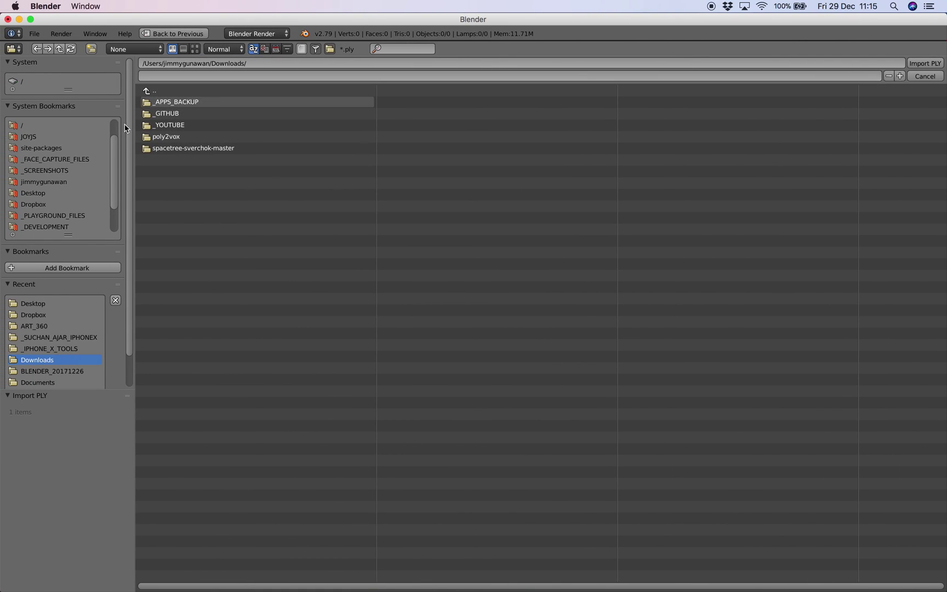
{"action": "left_click", "coordinate": [33, 193]}
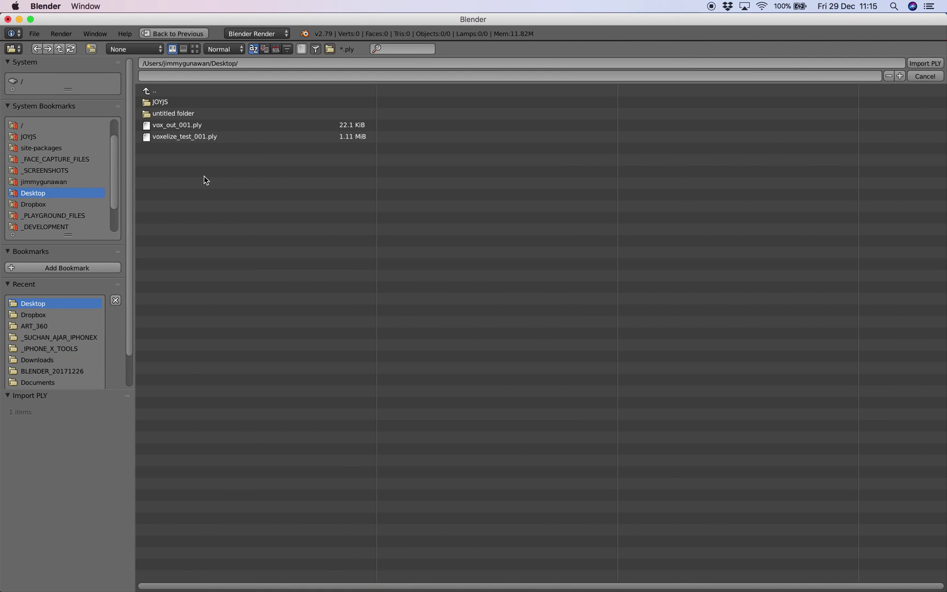
{"action": "left_click", "coordinate": [193, 140]}
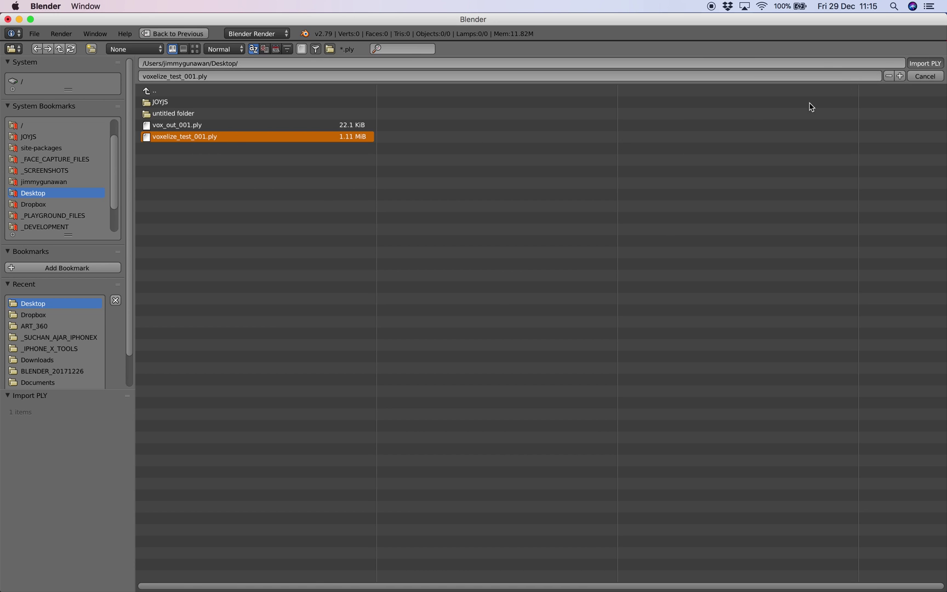
{"action": "scroll", "coordinate": [414, 383], "scroll_direction": "down", "scroll_amount": 9}
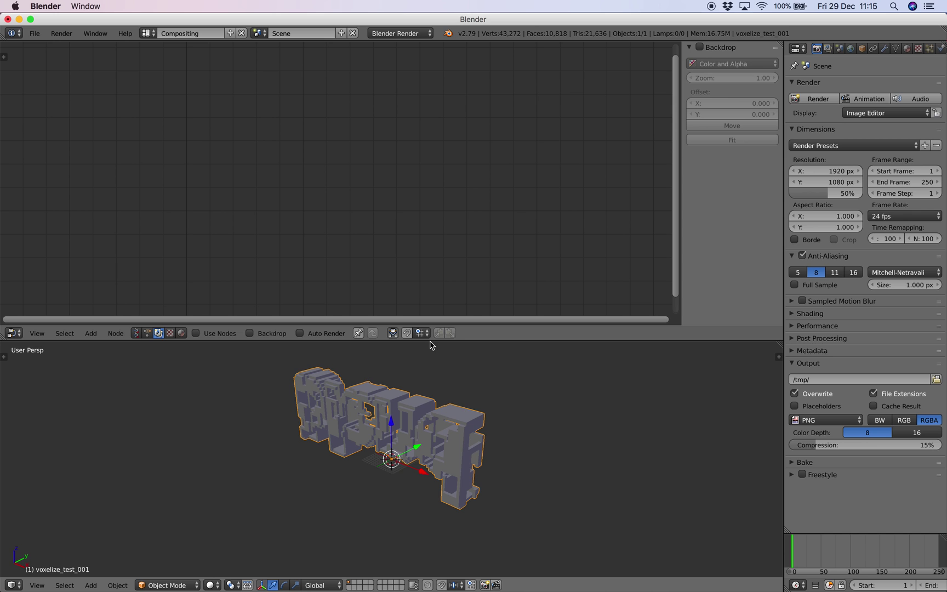
Enlarge the 3D view and set its viewport shading to Texture to display the letters' vertex colours
{"action": "left_click_drag", "start_coordinate": [431, 341], "coordinate": [431, 221]}
{"action": "scroll", "coordinate": [408, 298], "scroll_direction": "up", "scroll_amount": 6}
{"action": "mouse_move", "coordinate": [408, 298]}
{"action": "middle_mouse_down"}
{"action": "mouse_move", "coordinate": [467, 288]}
{"action": "mouse_move", "coordinate": [417, 300]}
{"action": "middle_mouse_up"}
{"action": "scroll", "coordinate": [467, 287], "scroll_direction": "down", "scroll_amount": 6}
{"action": "left_click", "coordinate": [214, 584]}
{"action": "left_click", "coordinate": [225, 540]}
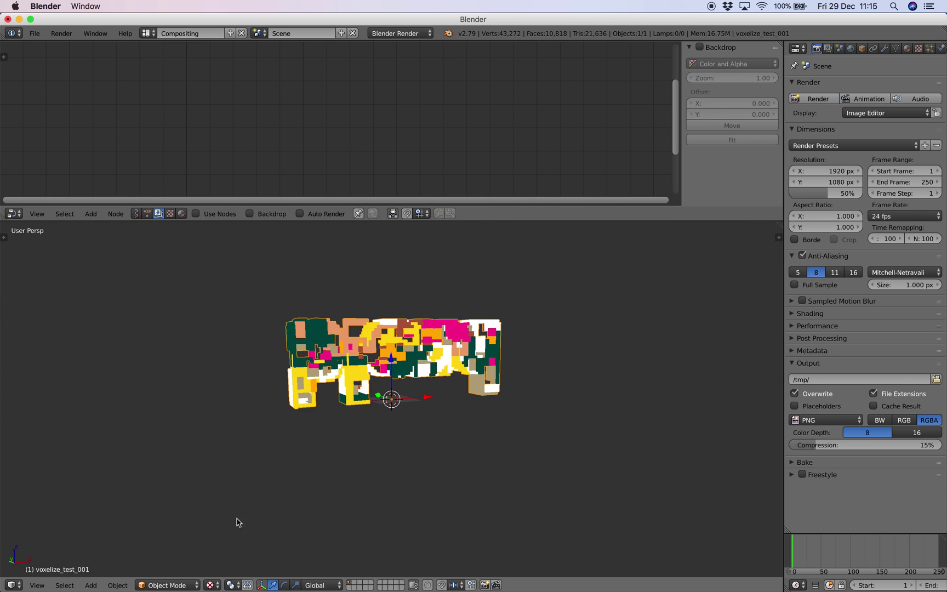
Select the imported voxelize_test_001 mesh and examine its vertex colours and the Vertex Colors layer in its mesh data
{"action": "scroll", "coordinate": [326, 461], "scroll_direction": "up", "scroll_amount": 4}
{"action": "scroll", "coordinate": [316, 442], "scroll_direction": "down", "scroll_amount": 2}
{"action": "scroll", "coordinate": [316, 443], "scroll_direction": "up", "scroll_amount": 1}
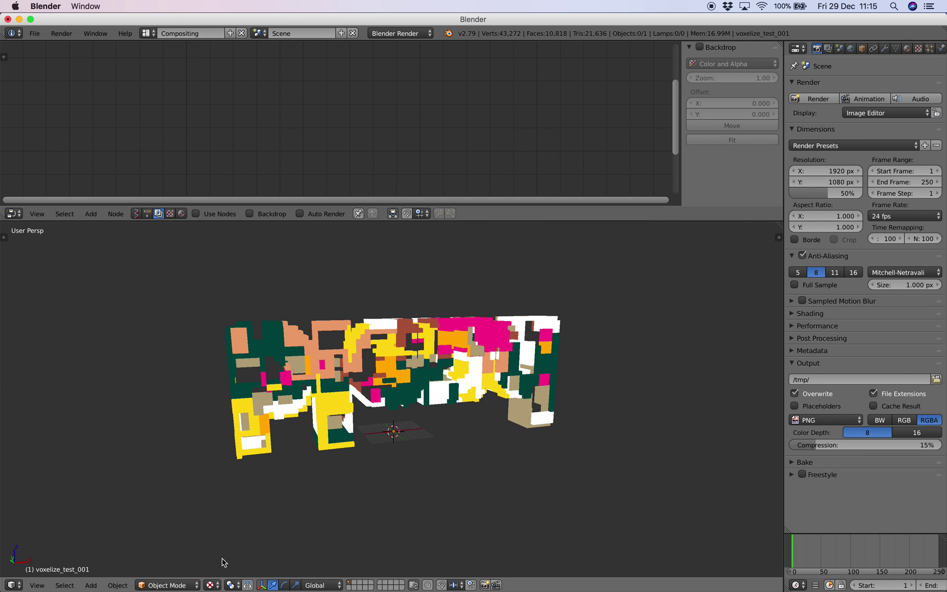
{"action": "left_click", "coordinate": [214, 584]}
{"action": "left_click", "coordinate": [241, 522]}
{"action": "middle_click_drag", "start_coordinate": [240, 522], "coordinate": [553, 354]}
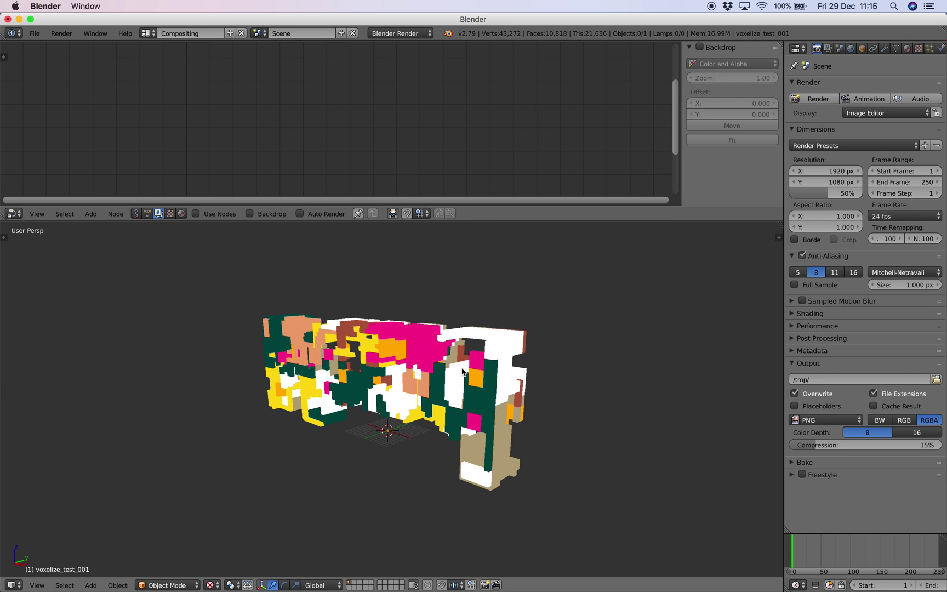
{"action": "key", "text": "a"}
{"action": "left_click", "coordinate": [897, 49]}
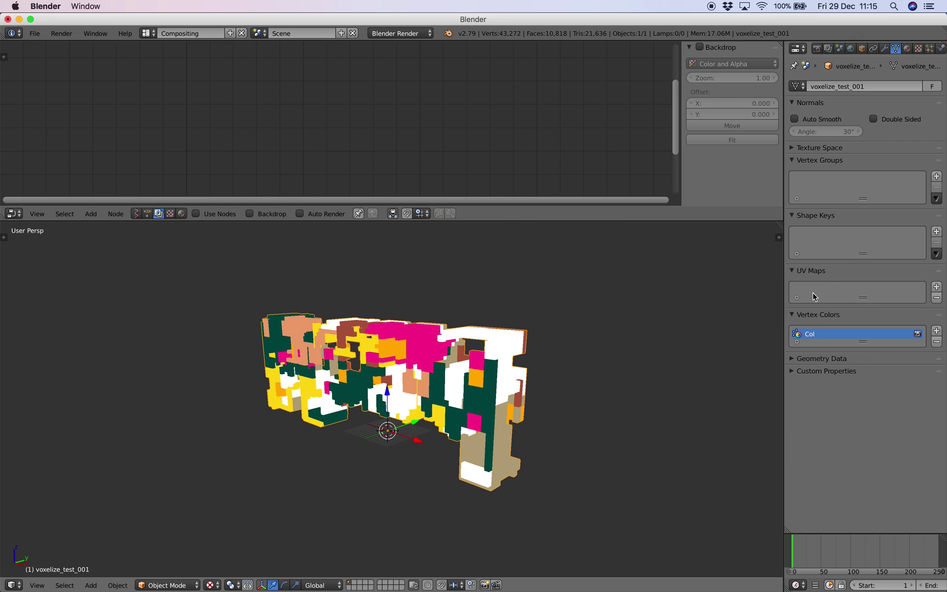
{"action": "middle_click_drag", "start_coordinate": [539, 393], "coordinate": [595, 388]}
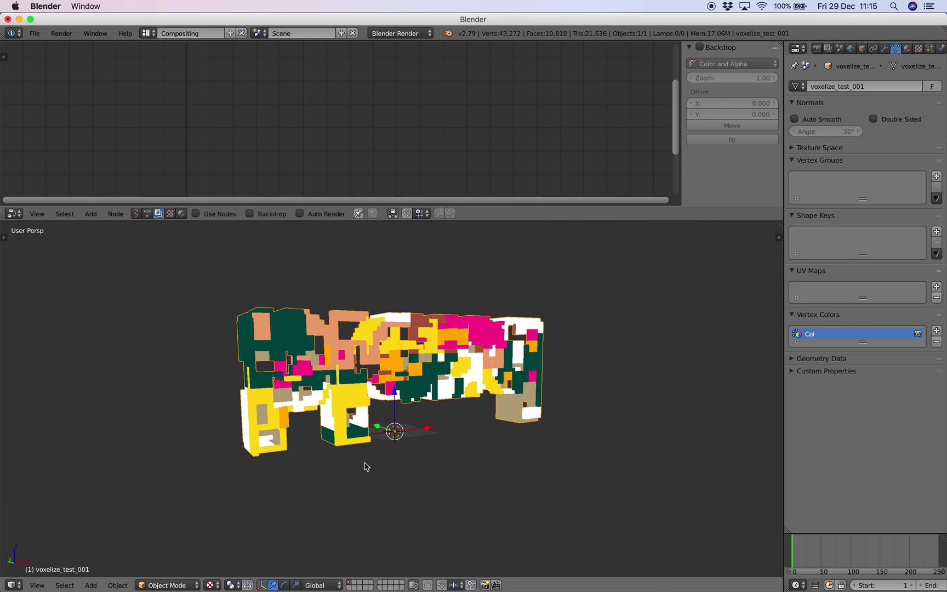
Switch the viewport shading to Material to preview the imported letters
{"action": "left_click", "coordinate": [214, 586]}
{"action": "left_click", "coordinate": [233, 521]}
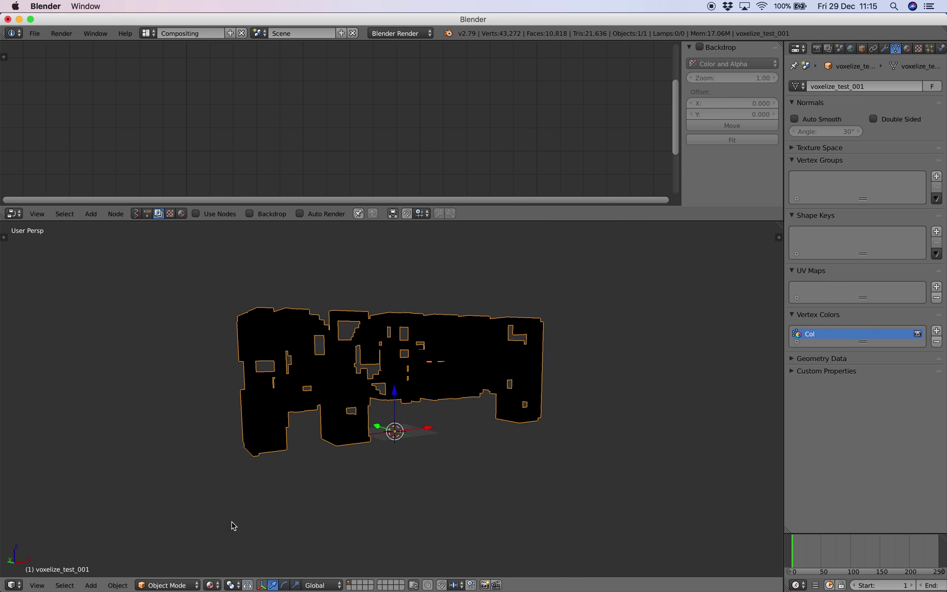
{"action": "left_click", "coordinate": [215, 586]}
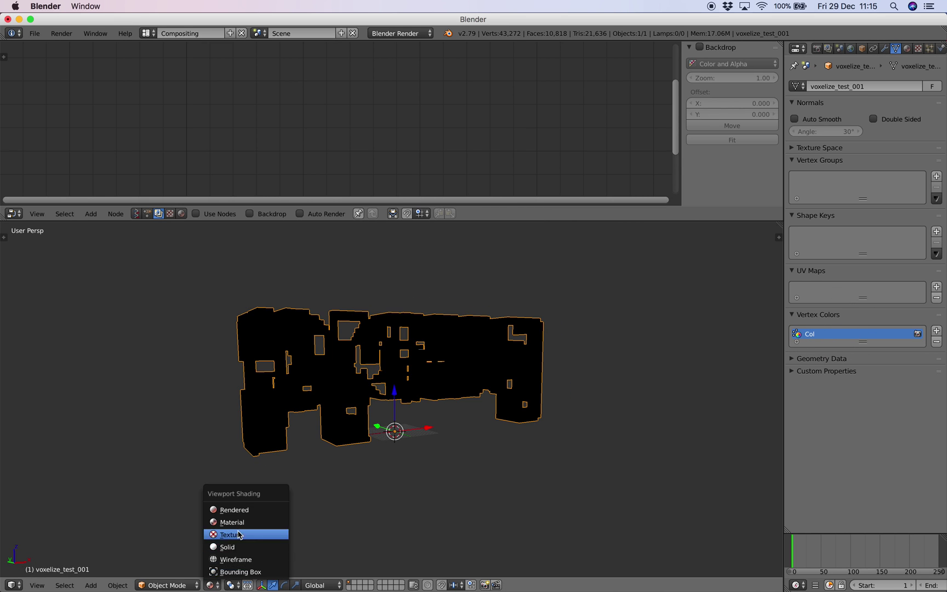
Enable Ambient Occlusion for the world and set the 3D view's shading to Rendered
{"action": "left_click", "coordinate": [851, 49]}
{"action": "left_click", "coordinate": [803, 264]}
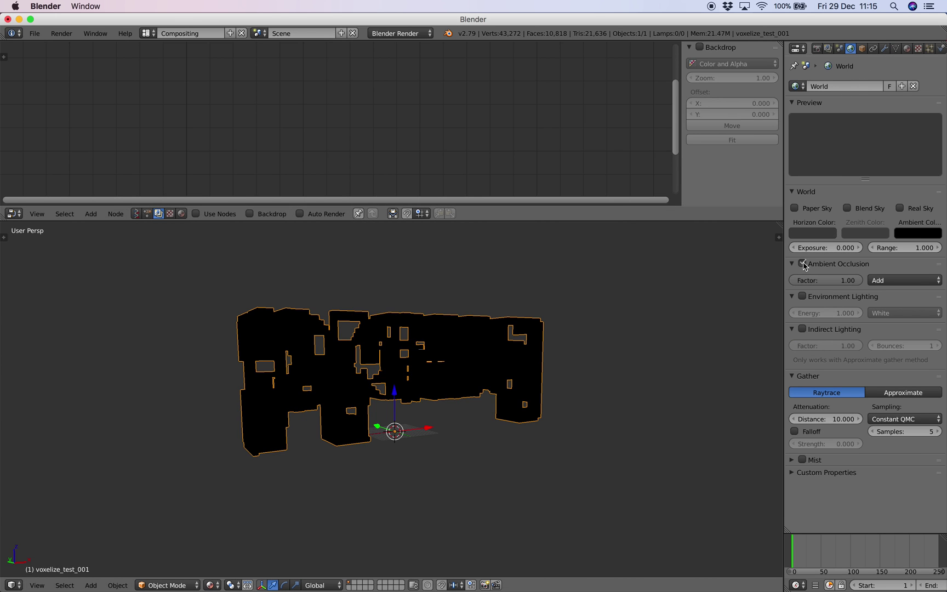
{"action": "middle_click_drag", "start_coordinate": [553, 302], "coordinate": [622, 356]}
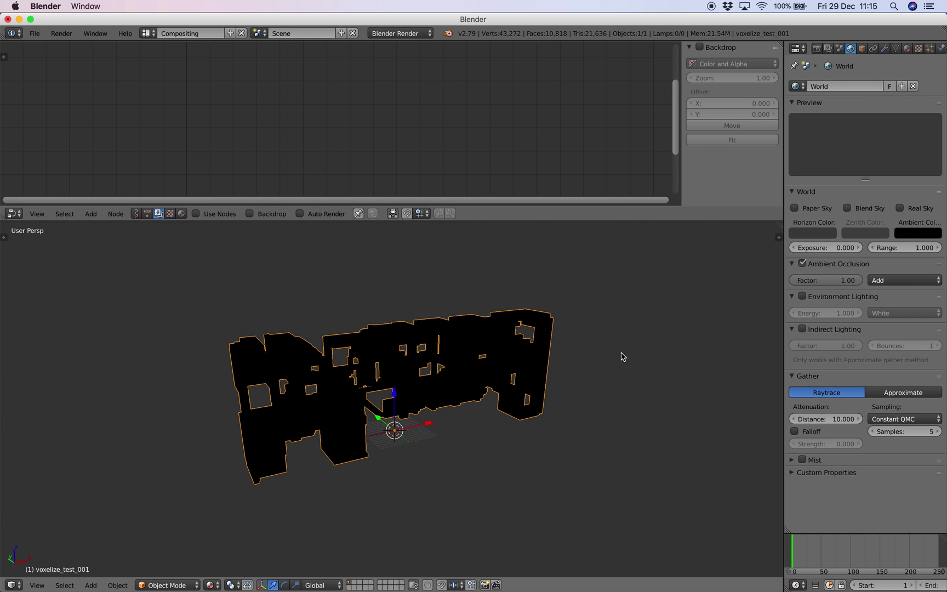
{"action": "left_click", "coordinate": [211, 586]}
{"action": "left_click", "coordinate": [219, 511]}
{"action": "key", "text": "KP_1"}
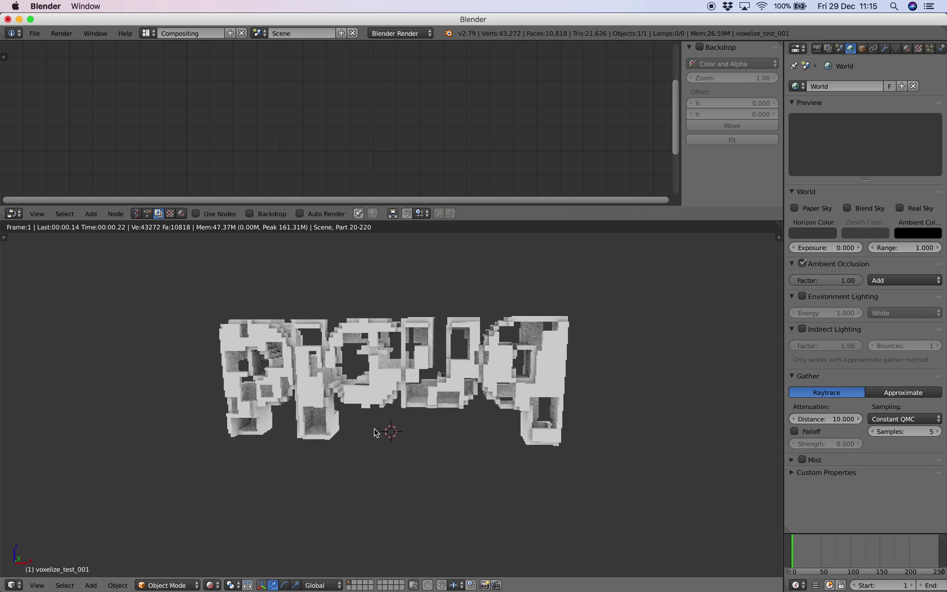
Add a new material to the letters mesh with Vertex Color Paint and Vertex Color Light enabled
{"action": "left_click", "coordinate": [908, 48]}
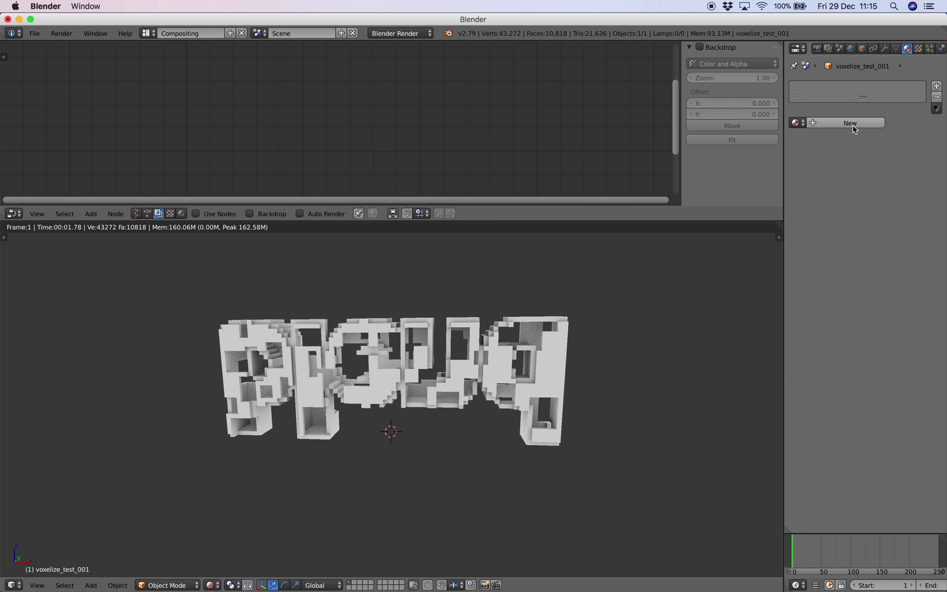
{"action": "scroll", "coordinate": [921, 494], "scroll_direction": "down", "scroll_amount": 4}
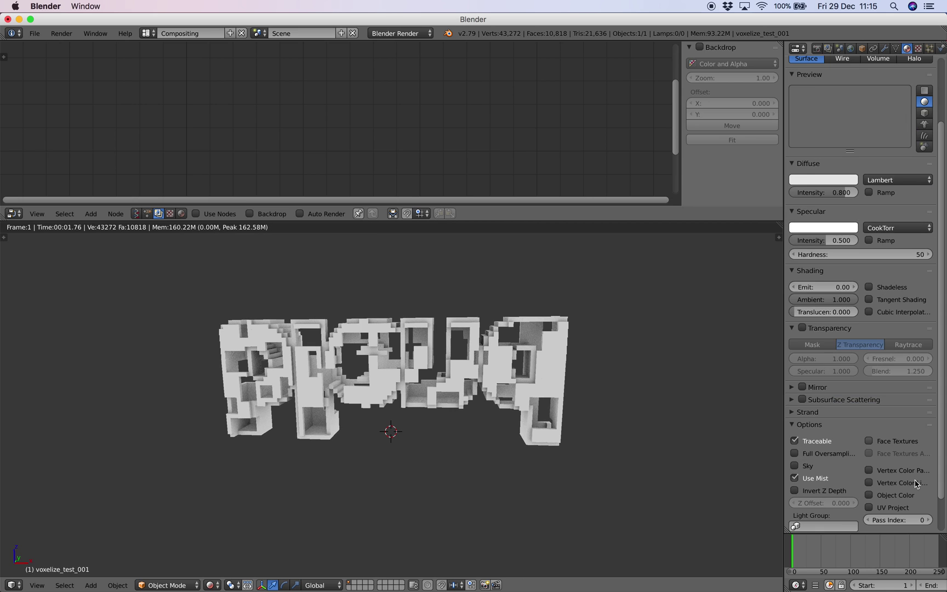
{"action": "left_click", "coordinate": [903, 470]}
{"action": "left_click", "coordinate": [901, 479]}
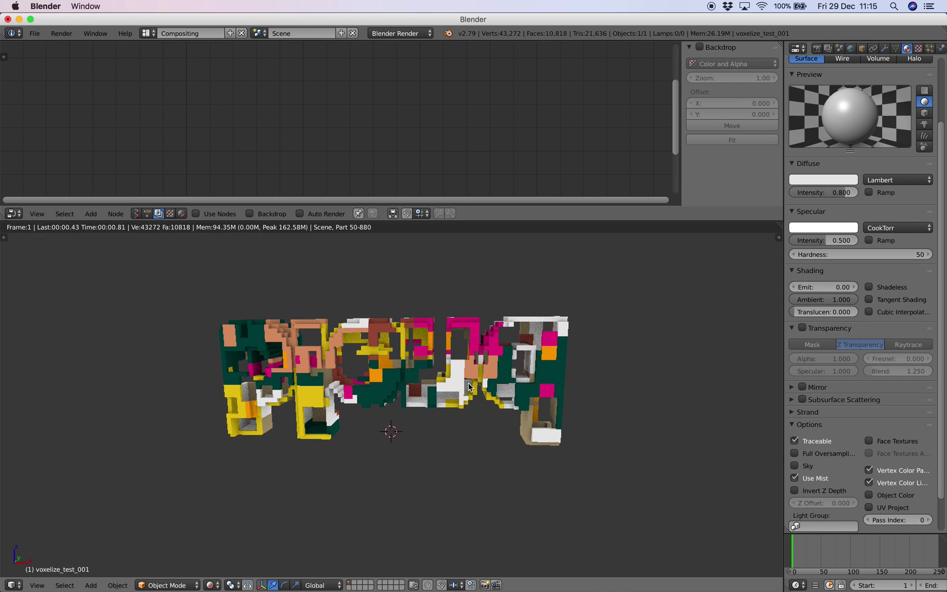
Inspect the coloured letters in the rendered preview and set the viewport shading to Solid to check their geometry
{"action": "middle_click_drag", "start_coordinate": [347, 357], "coordinate": [380, 358]}
{"action": "scroll", "coordinate": [380, 357], "scroll_direction": "down", "scroll_amount": 1}
{"action": "scroll", "coordinate": [440, 357], "scroll_direction": "up", "scroll_amount": 3}
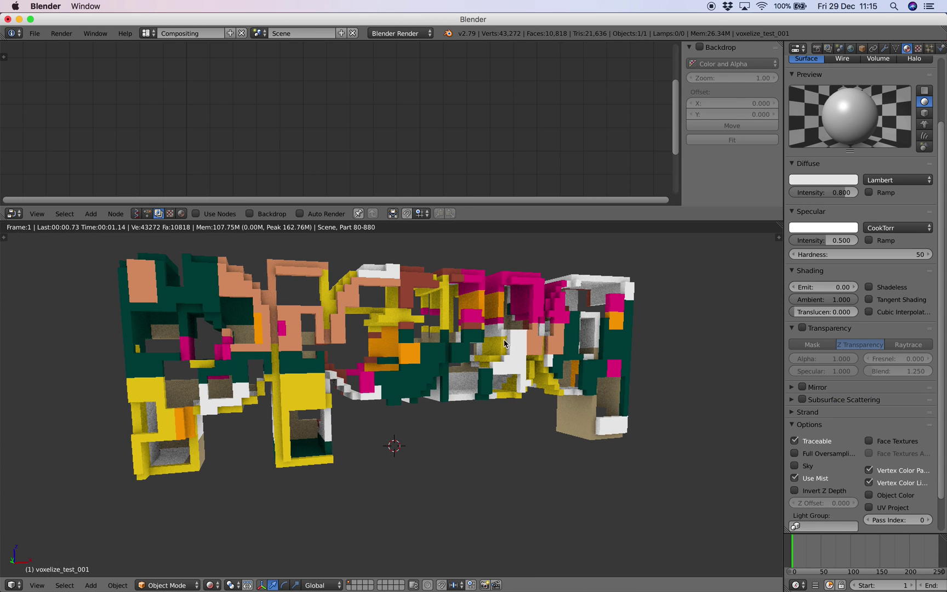
{"action": "middle_click_drag", "start_coordinate": [504, 344], "coordinate": [351, 451]}
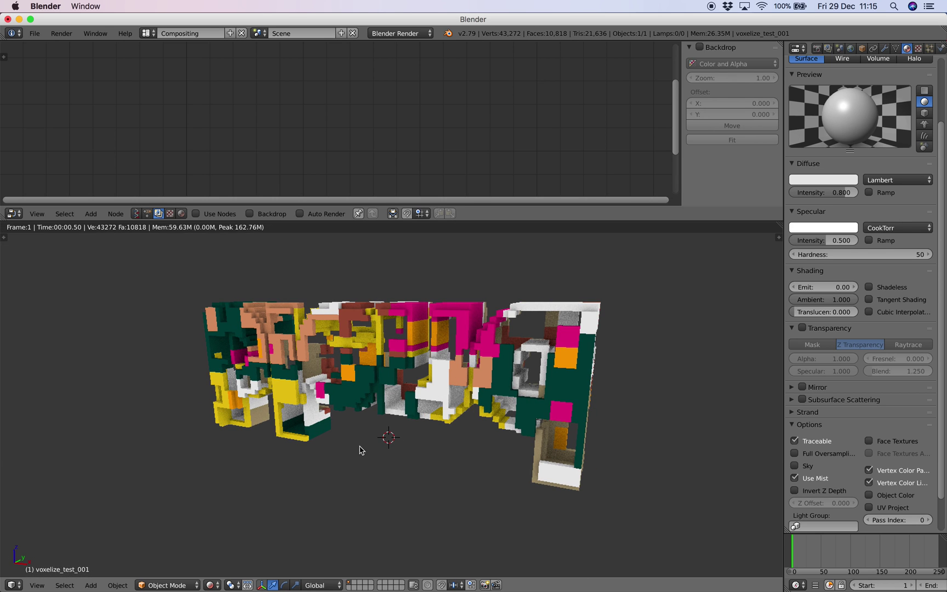
{"action": "left_click", "coordinate": [211, 585]}
{"action": "left_click", "coordinate": [235, 542]}
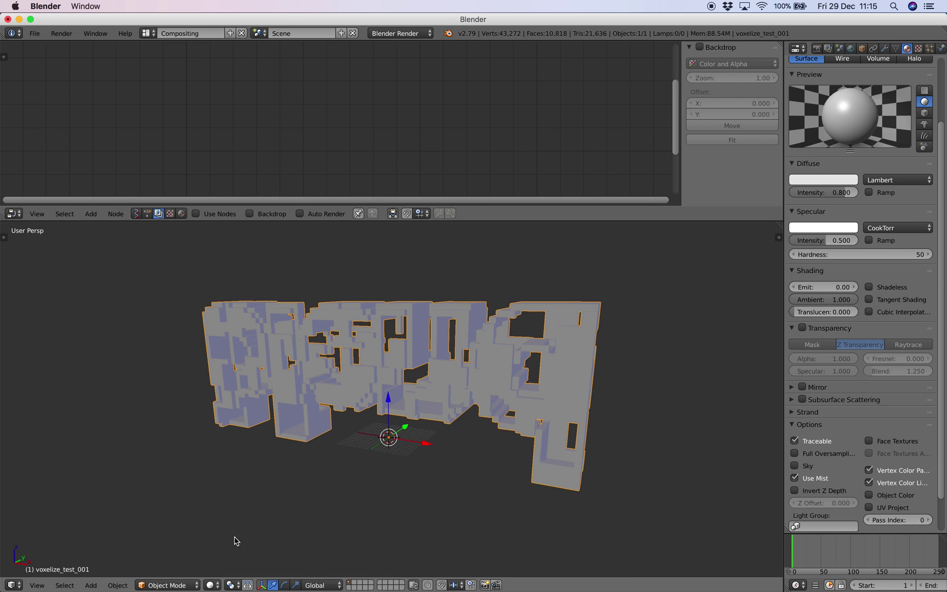
{"action": "middle_click_drag", "start_coordinate": [234, 543], "coordinate": [285, 540]}
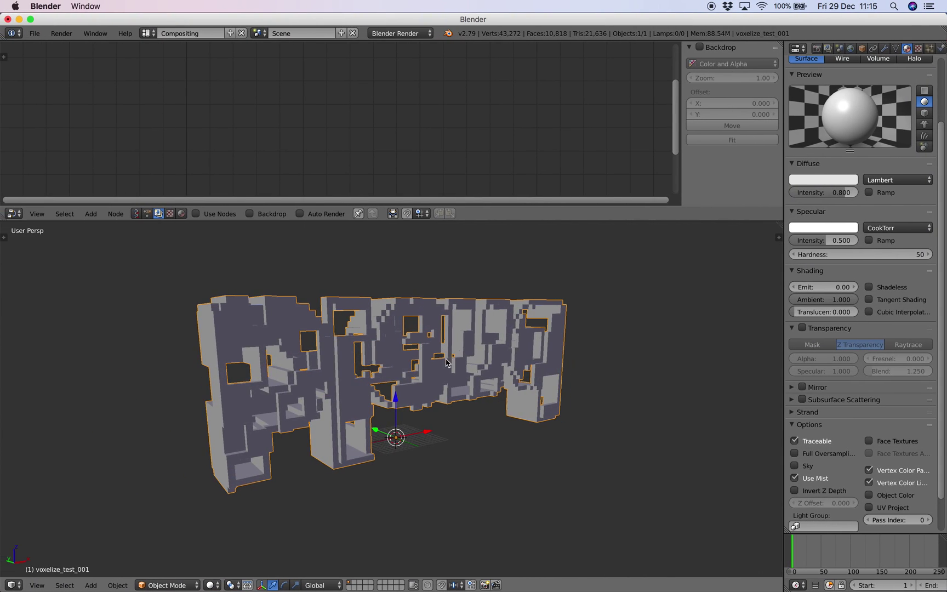
{"action": "middle_click_drag", "start_coordinate": [448, 363], "coordinate": [413, 360]}
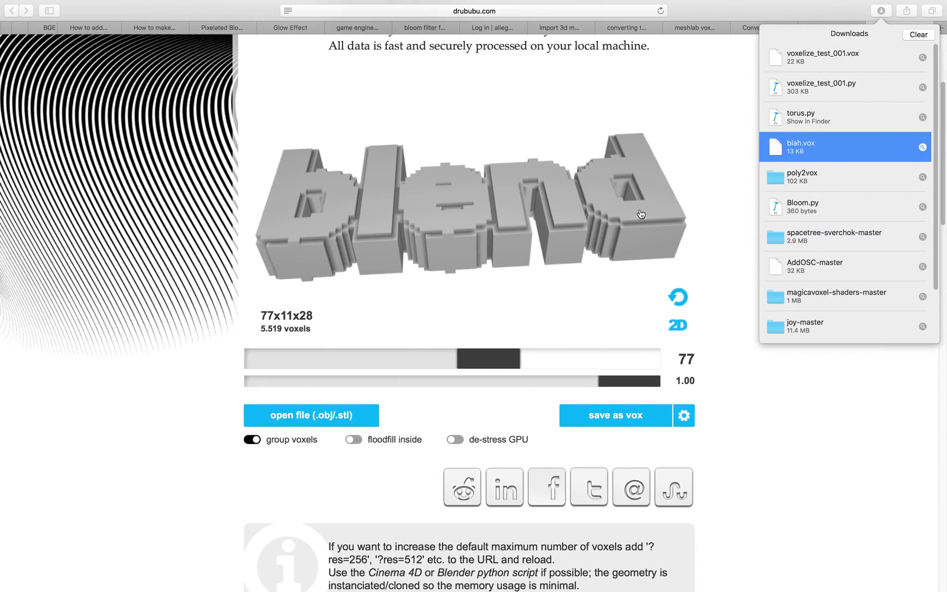
Review the voxelized text on the Online Voxelizer page and return to the Blender window containing the voxelize_test_001.py script
{"action": "mouse_move", "coordinate": [524, 233]}
{"action": "left_mouse_down"}
{"action": "mouse_move", "coordinate": [497, 241]}
{"action": "mouse_move", "coordinate": [554, 211]}
{"action": "mouse_move", "coordinate": [531, 205]}
{"action": "mouse_move", "coordinate": [526, 215]}
{"action": "left_mouse_up"}
{"action": "left_click_drag", "start_coordinate": [943, 217], "coordinate": [941, 179]}
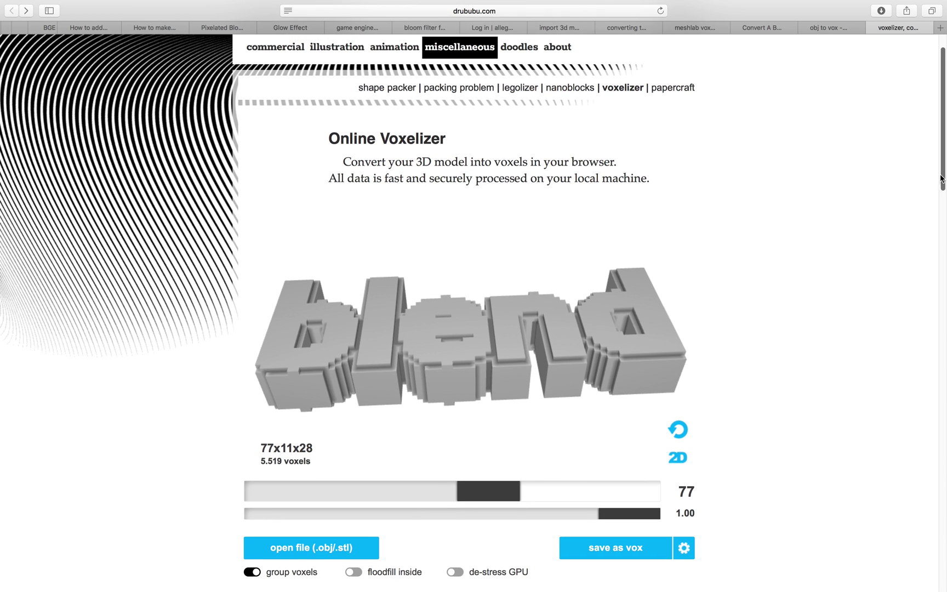
{"action": "mouse_move", "coordinate": [581, 324]}
{"action": "left_mouse_down"}
{"action": "mouse_move", "coordinate": [454, 312]}
{"action": "mouse_move", "coordinate": [496, 259]}
{"action": "mouse_move", "coordinate": [590, 329]}
{"action": "left_mouse_up"}
{"action": "key", "text": "ctrl+Left"}
{"action": "key", "text": "ctrl+Left"}
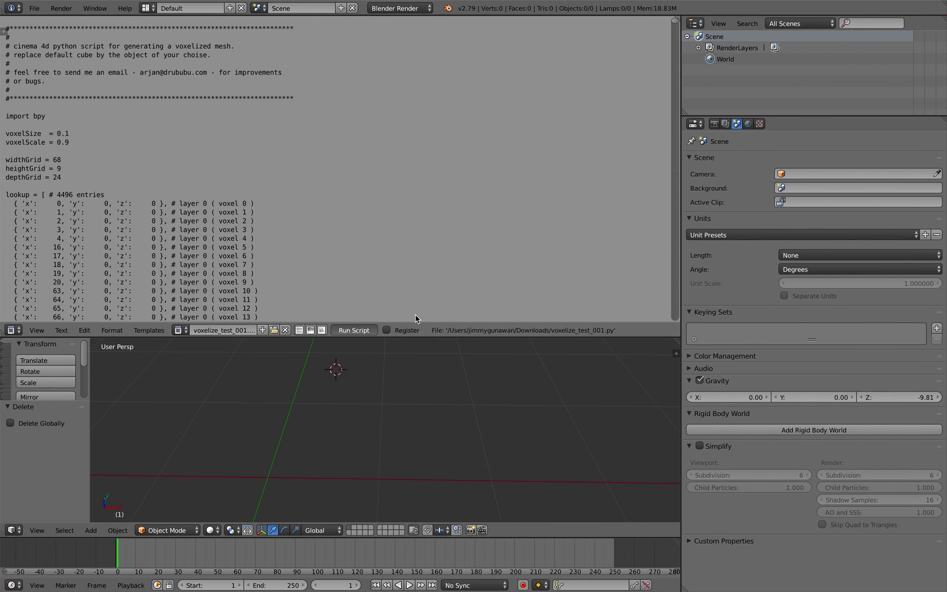